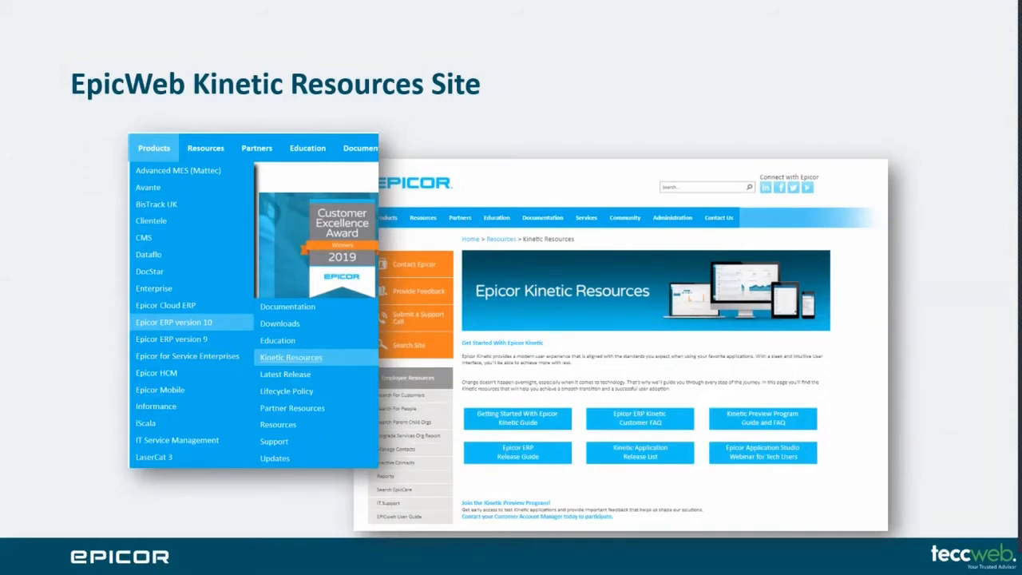
pyautogui.press('Right')
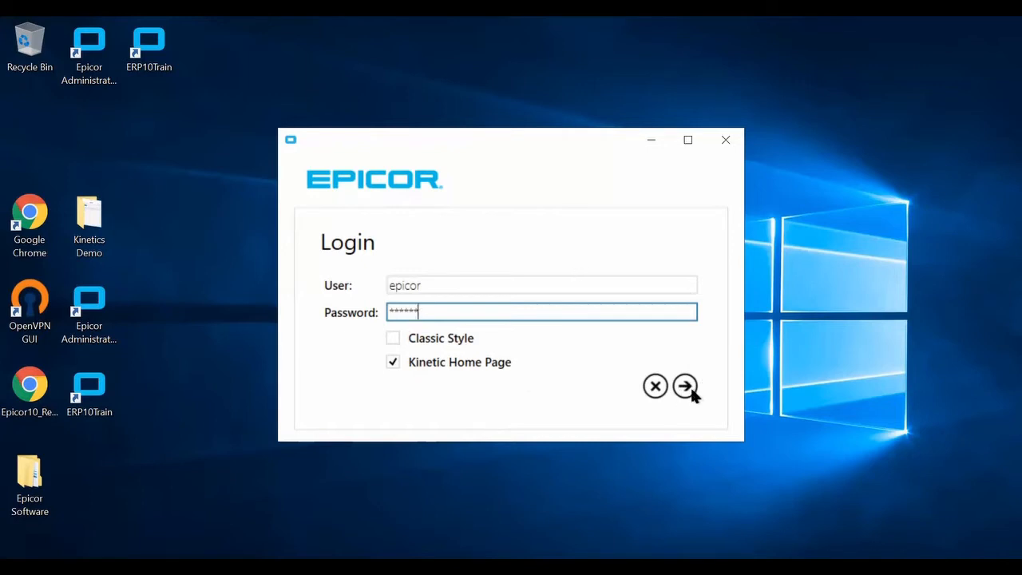
# Log in to Epicor with the Kinetic Home Page option and search the records for the keyword 2451.
pyautogui.press('Return')
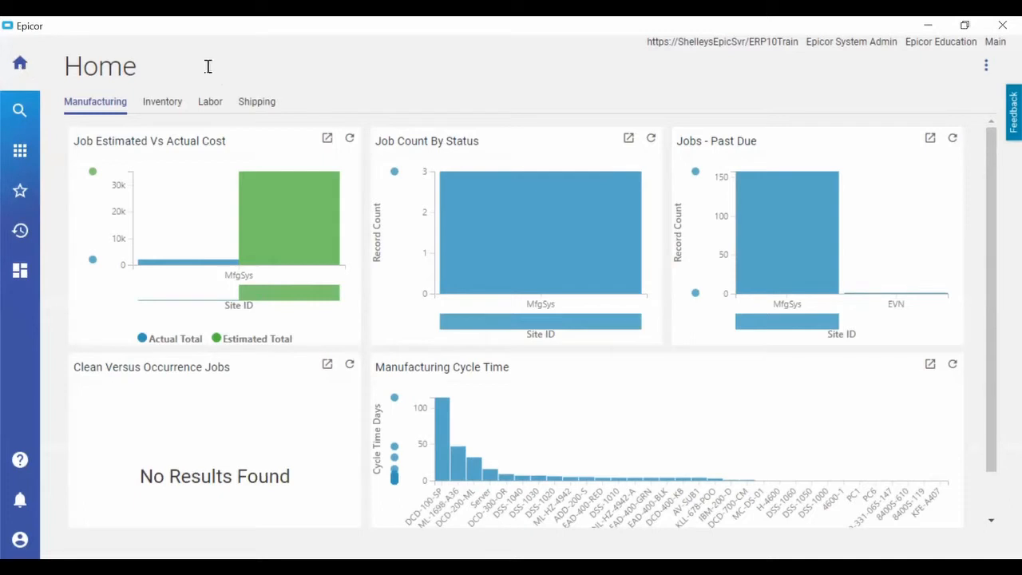
pyautogui.click(16, 115)
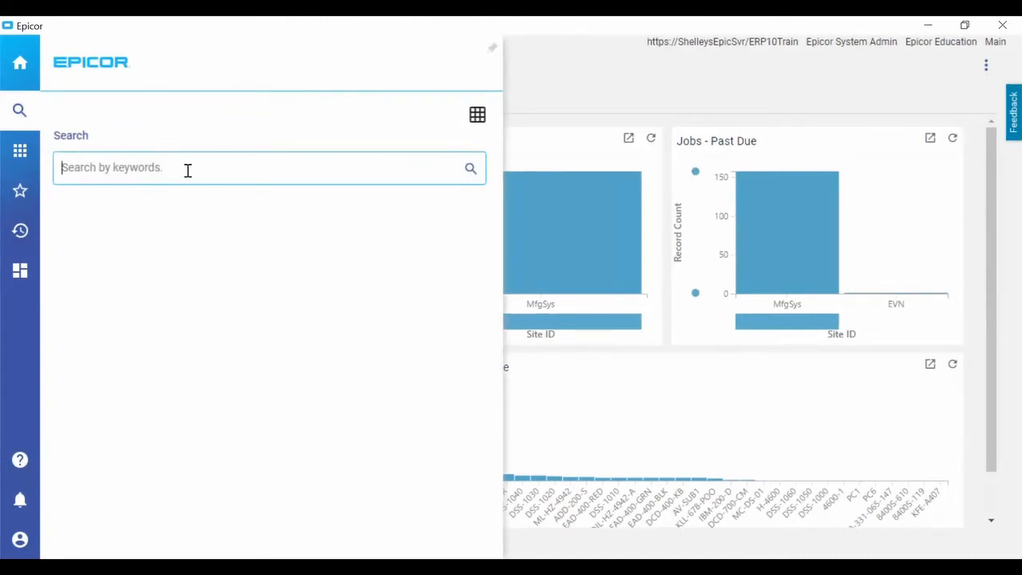
pyautogui.write('2451')
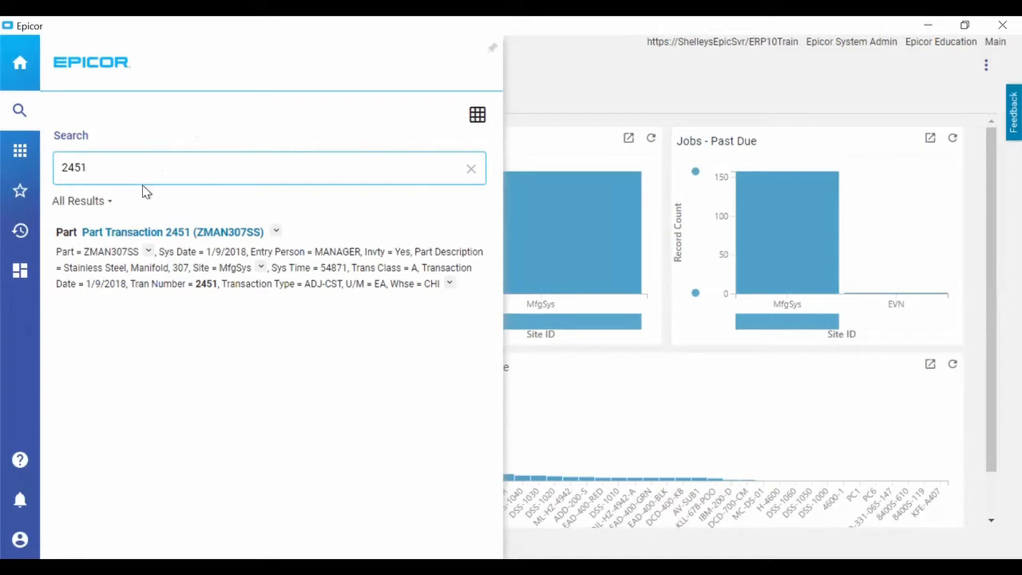
# Browse the menu to Customer Relationship Management under Sales Management and search the menu items for order entry.
pyautogui.click(20, 152)
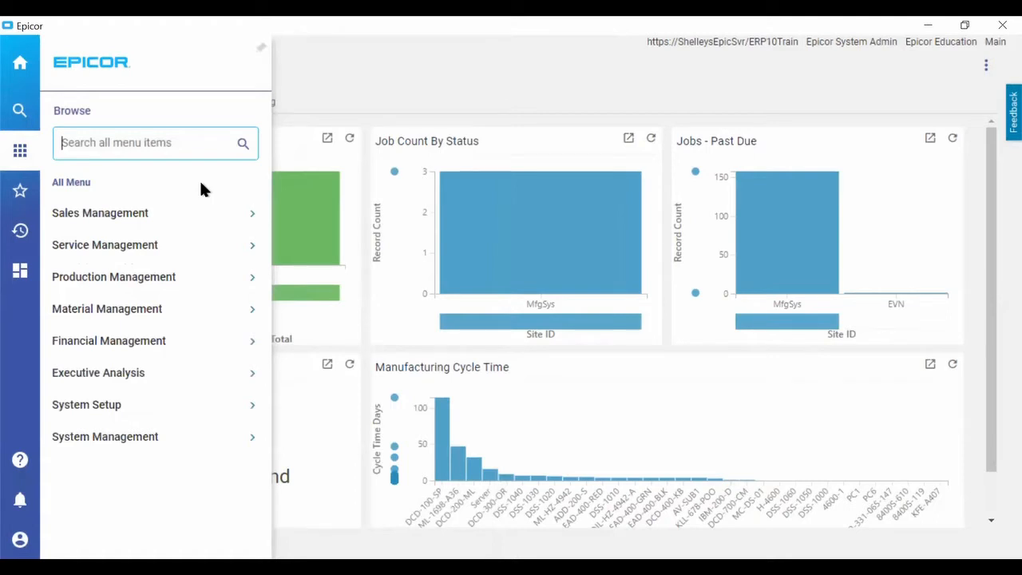
pyautogui.click(126, 214)
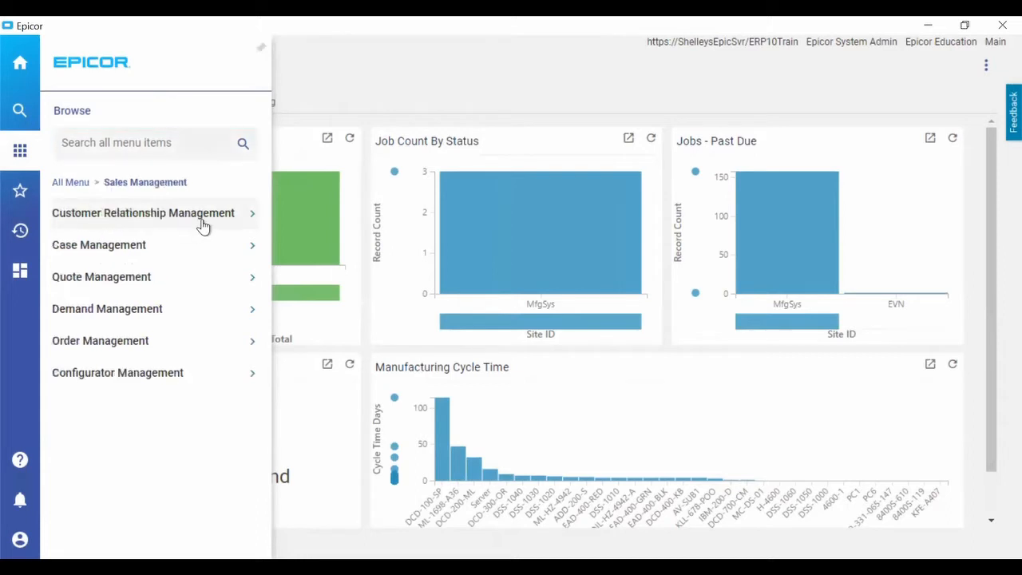
pyautogui.click(251, 215)
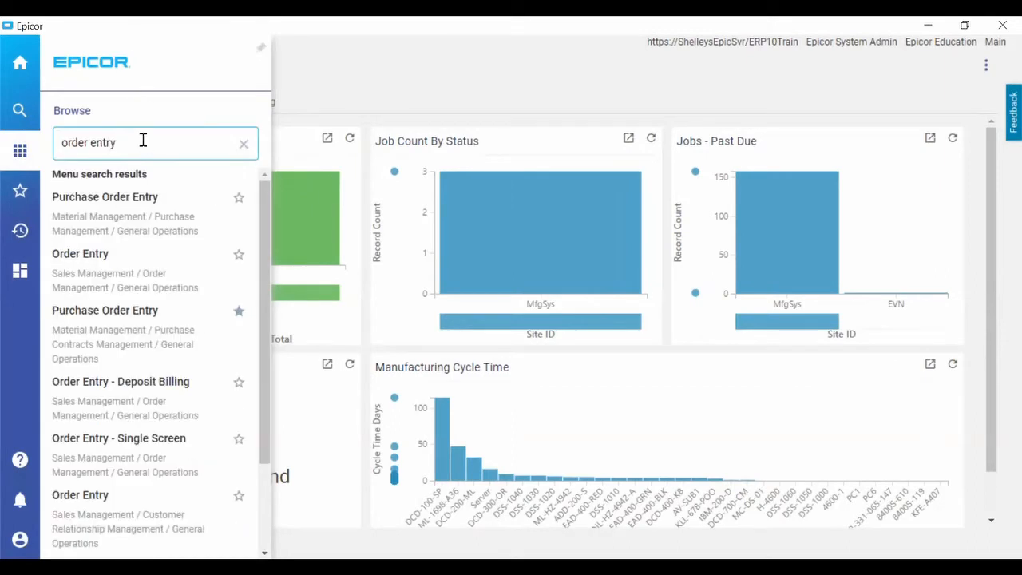
# Clear the order entry menu search and view the favorite settings for CRM Call Entry without saving them.
pyautogui.press('BackSpace')
pyautogui.press('BackSpace')
pyautogui.press('BackSpace')
pyautogui.press('BackSpace')
pyautogui.press('BackSpace')
pyautogui.press('BackSpace')
pyautogui.press('BackSpace')
pyautogui.press('BackSpace')
pyautogui.press('BackSpace')
pyautogui.press('BackSpace')
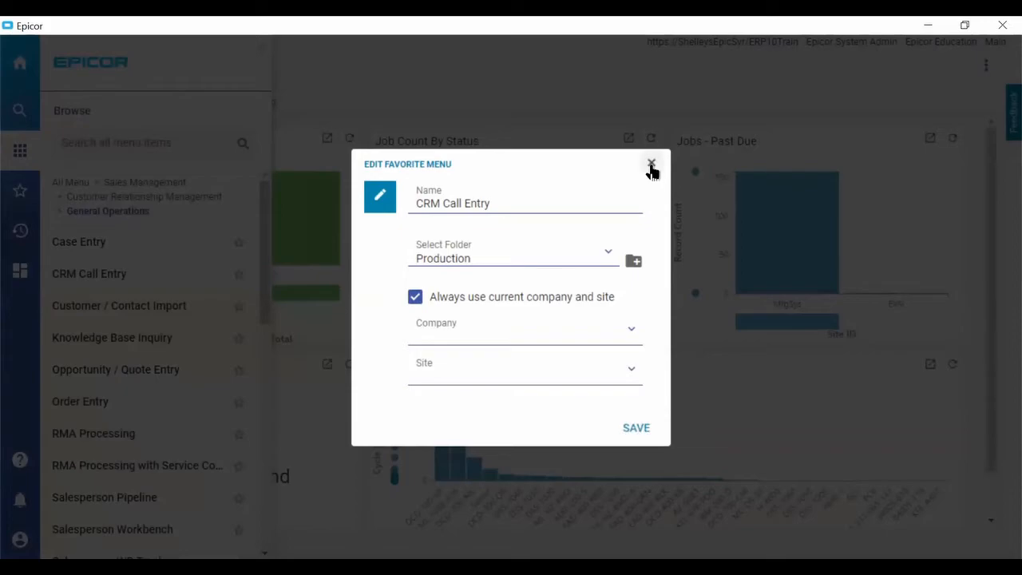
pyautogui.click(205, 235)
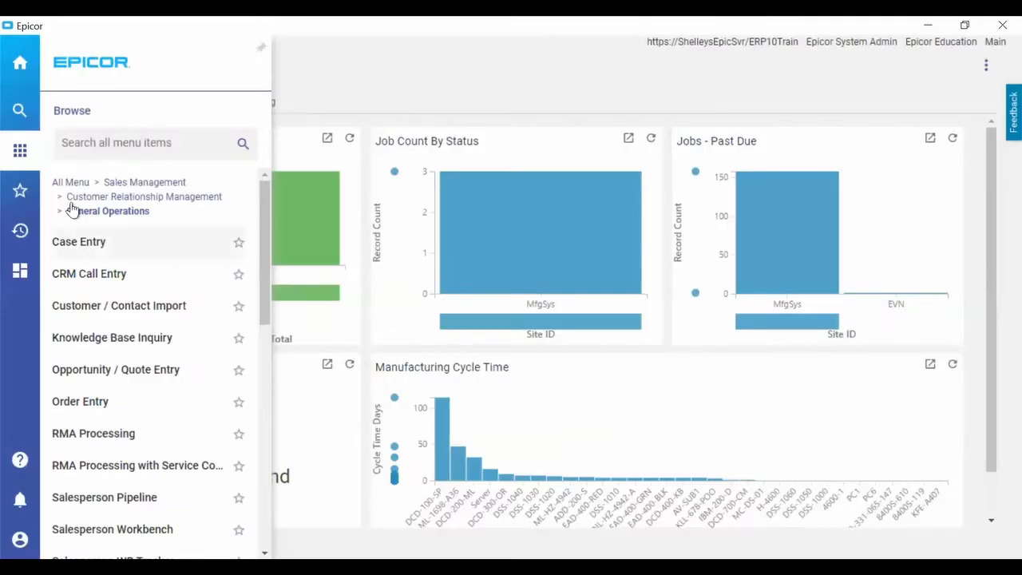
# Review the favorite menu items and look through the list of recently accessed ones.
pyautogui.click(19, 192)
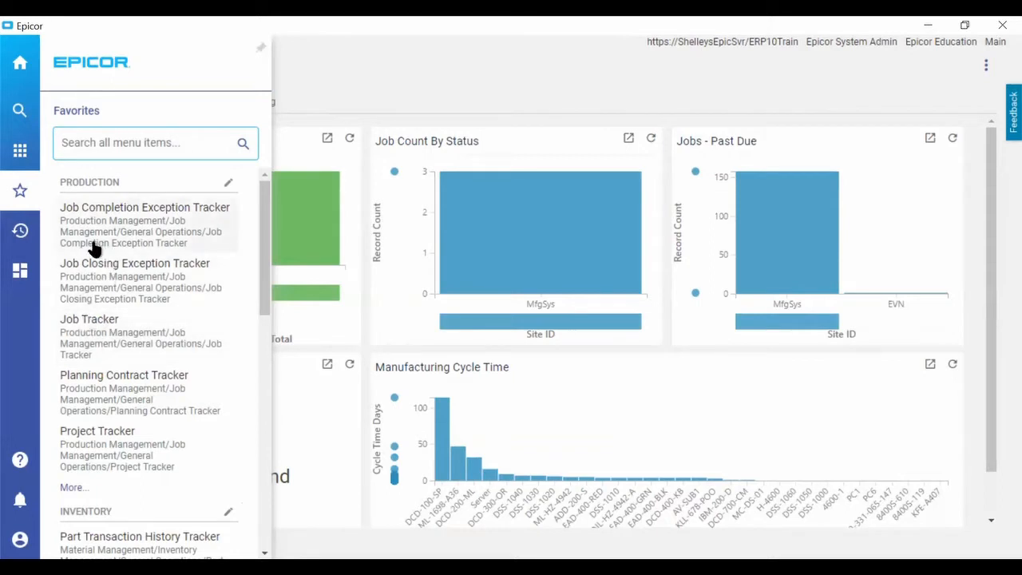
pyautogui.click(20, 233)
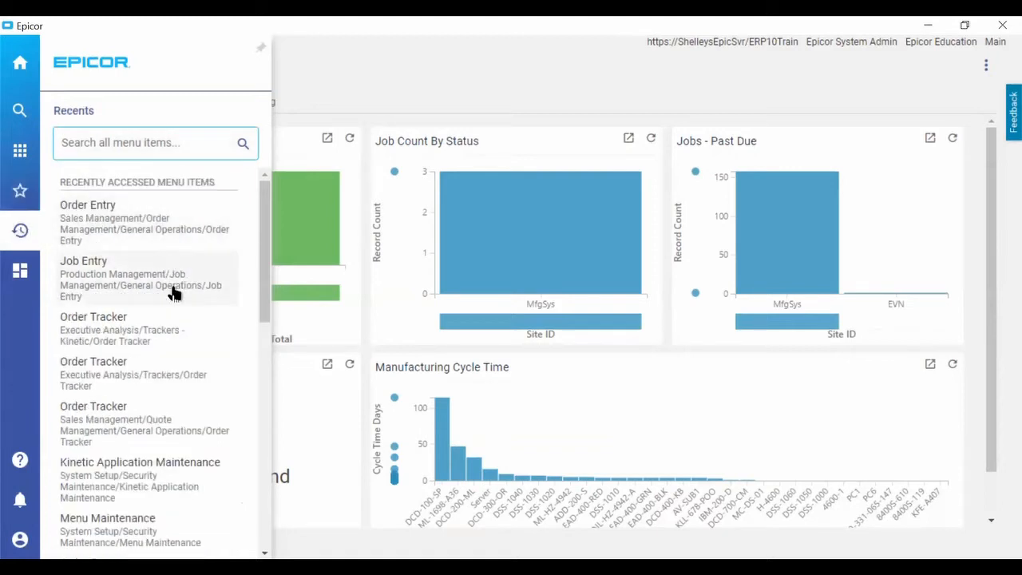
pyautogui.scroll(-3, 210, 399)
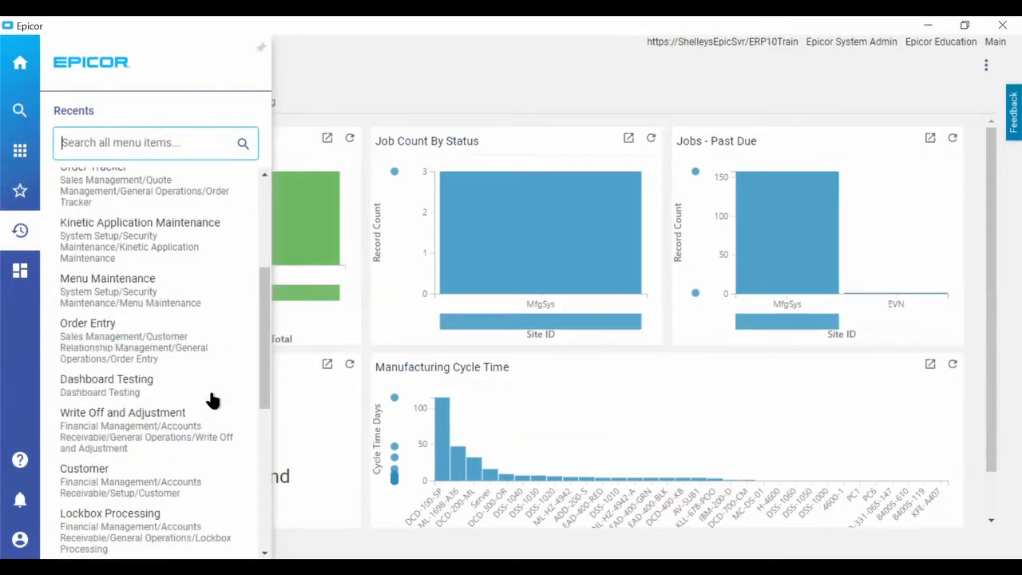
pyautogui.scroll(-1, 212, 399)
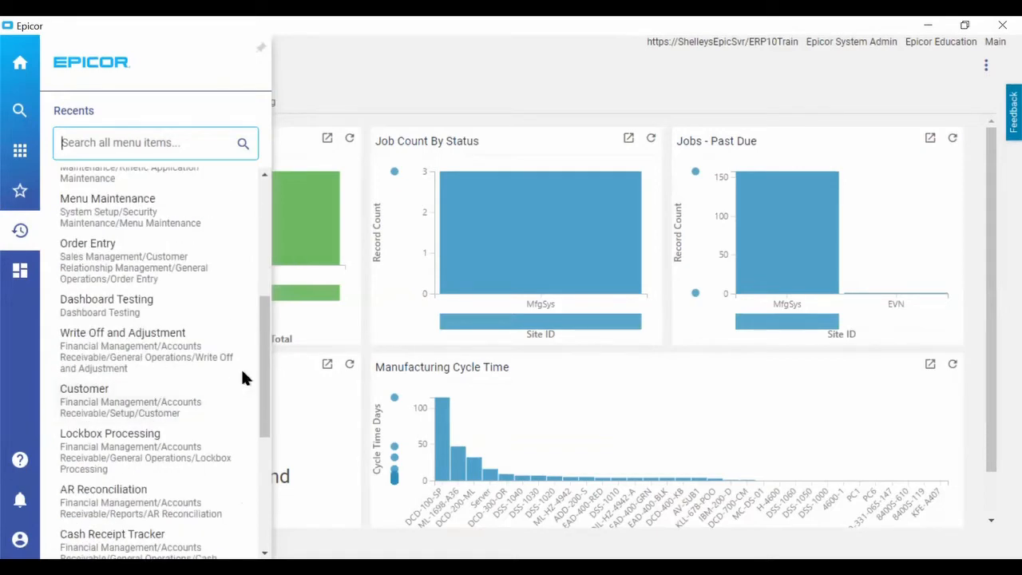
pyautogui.scroll(-2, 242, 375)
pyautogui.scroll(6, 193, 372)
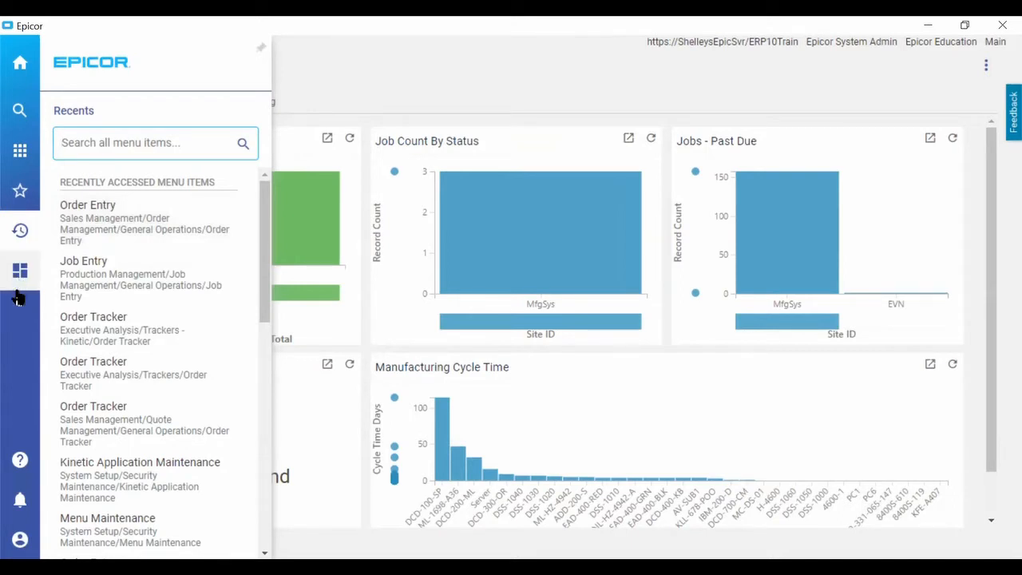
# Start the Adding Favorites guided learning flow from the help, go through its form search prompt, and exit the flow.
pyautogui.click(20, 461)
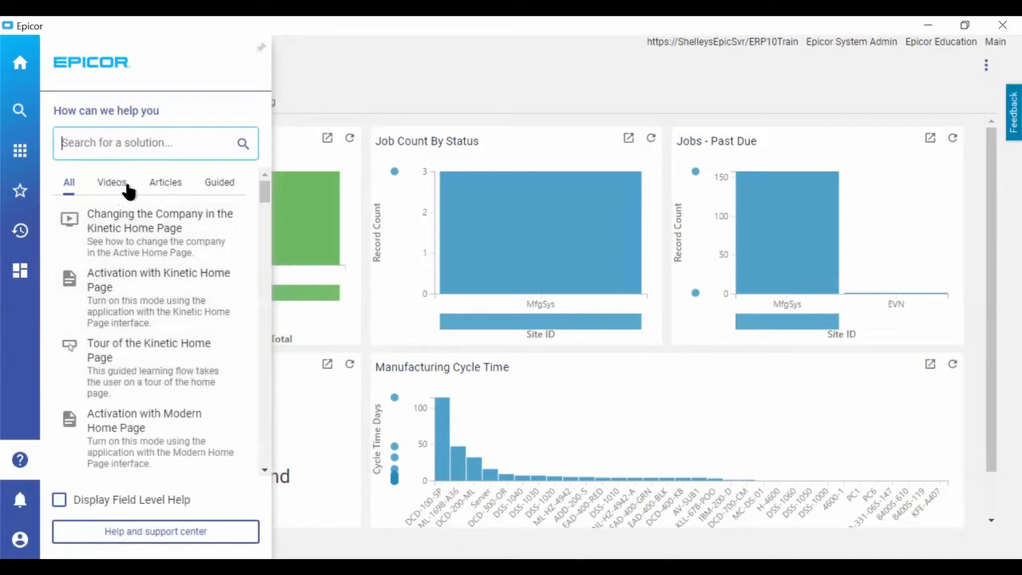
pyautogui.click(223, 187)
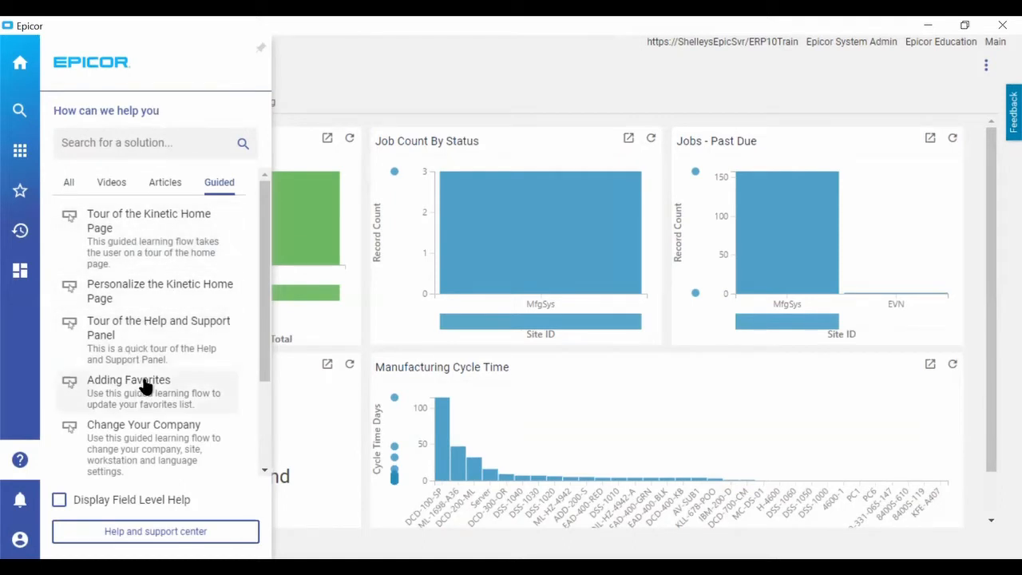
pyautogui.click(156, 321)
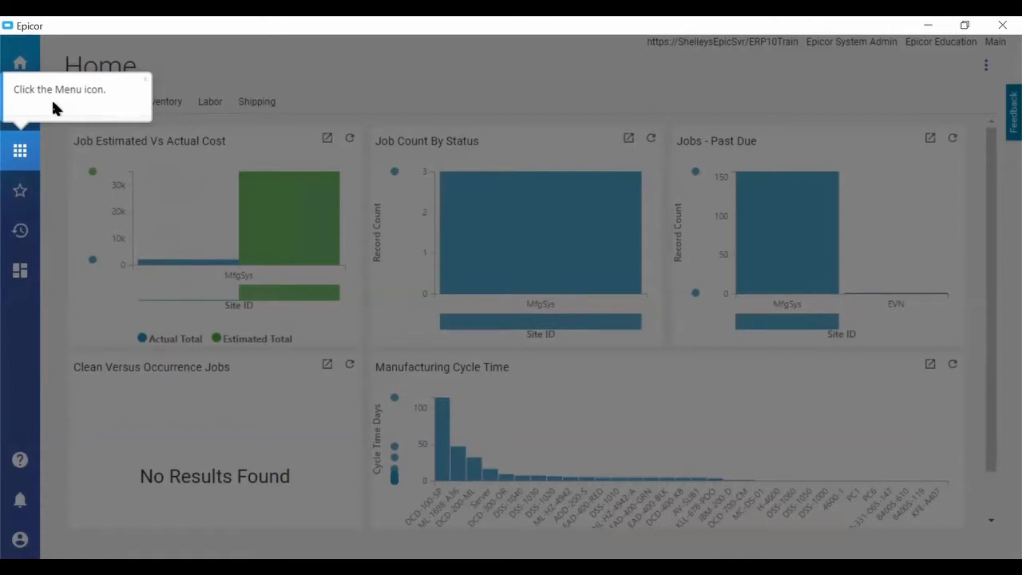
pyautogui.click(22, 154)
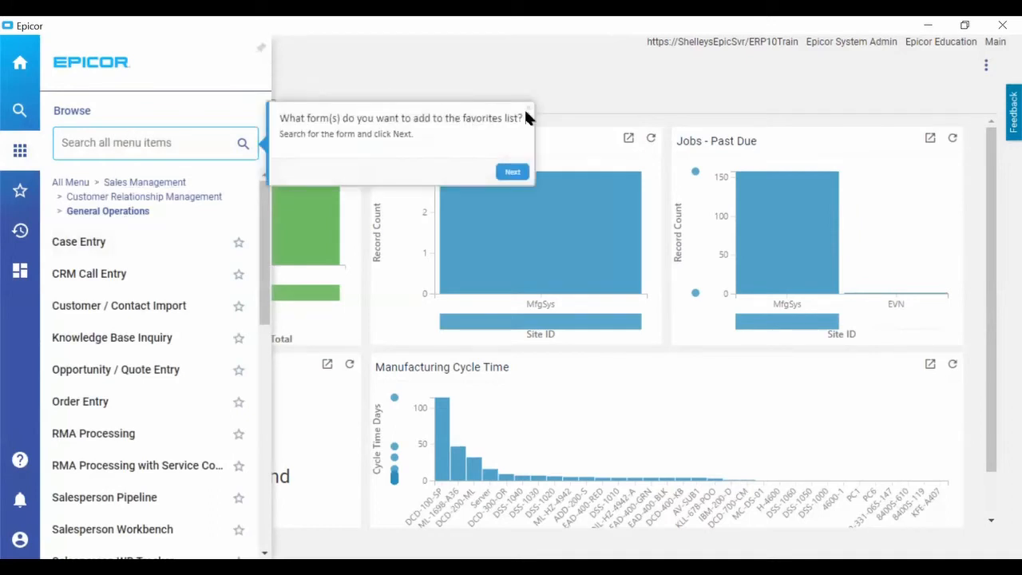
pyautogui.click(510, 174)
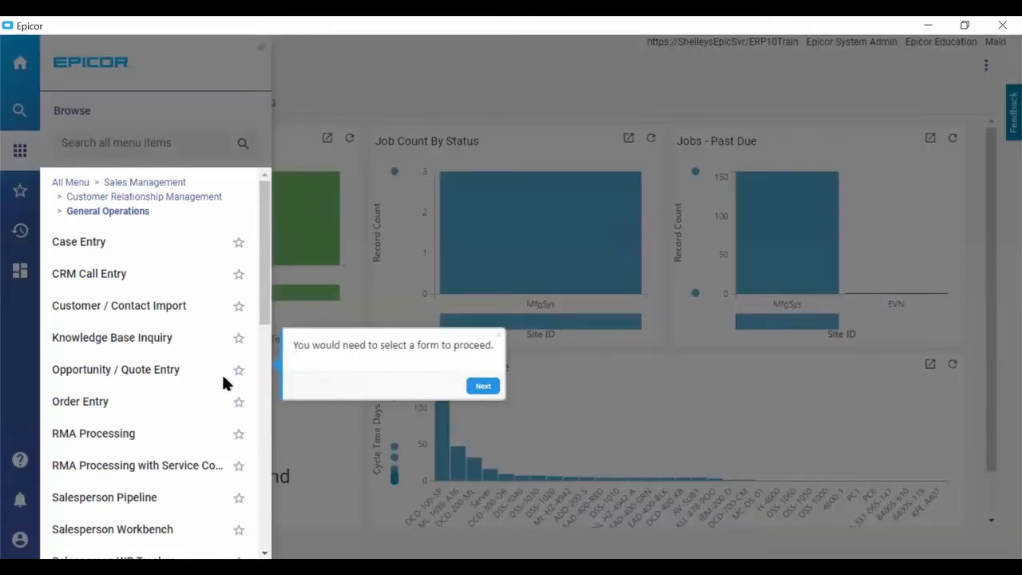
pyautogui.click(499, 338)
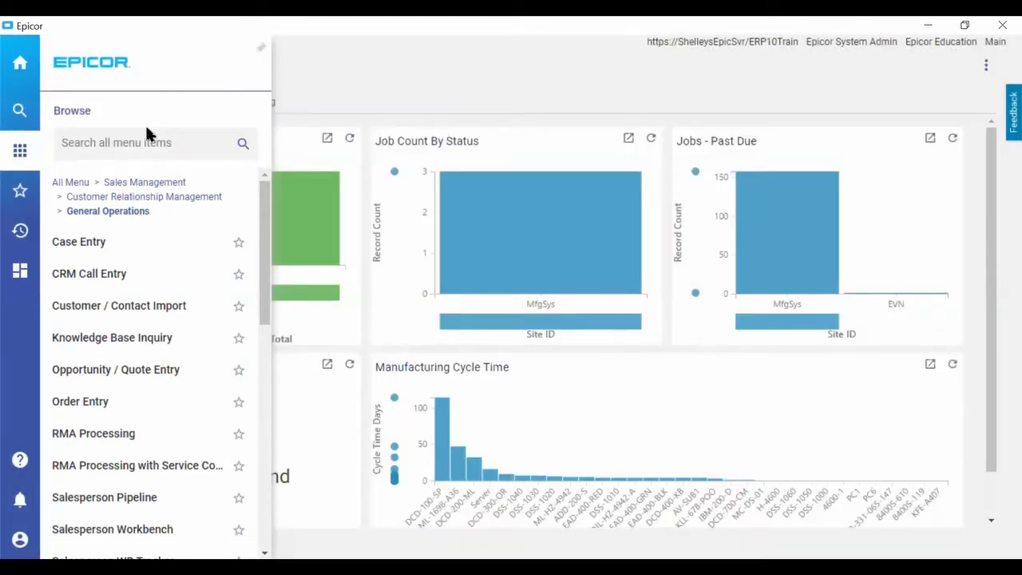
# Search the help videos for order entry, open the Enter a New Purchase Order video, and close its player window.
pyautogui.click(19, 461)
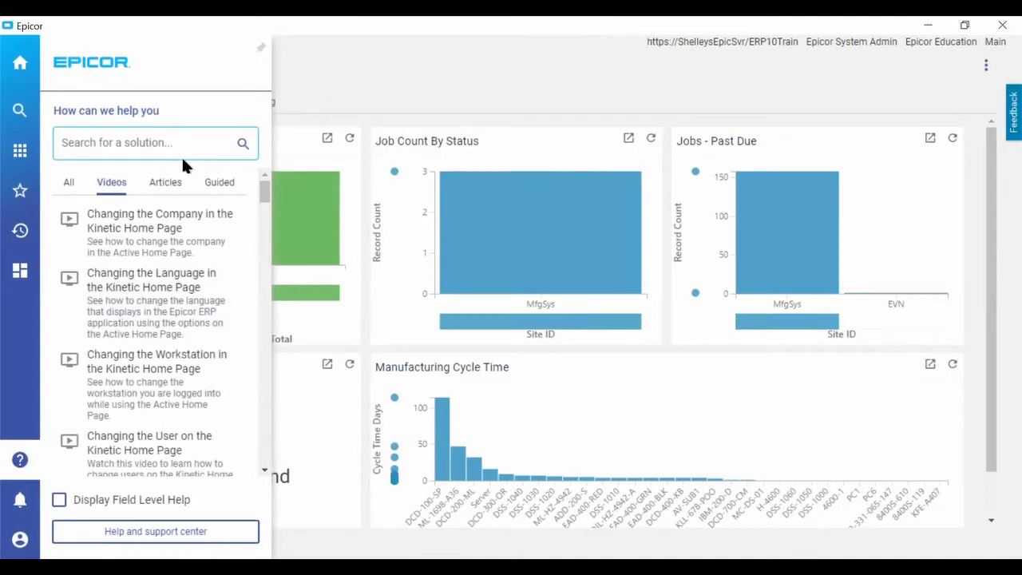
pyautogui.write('order entry')
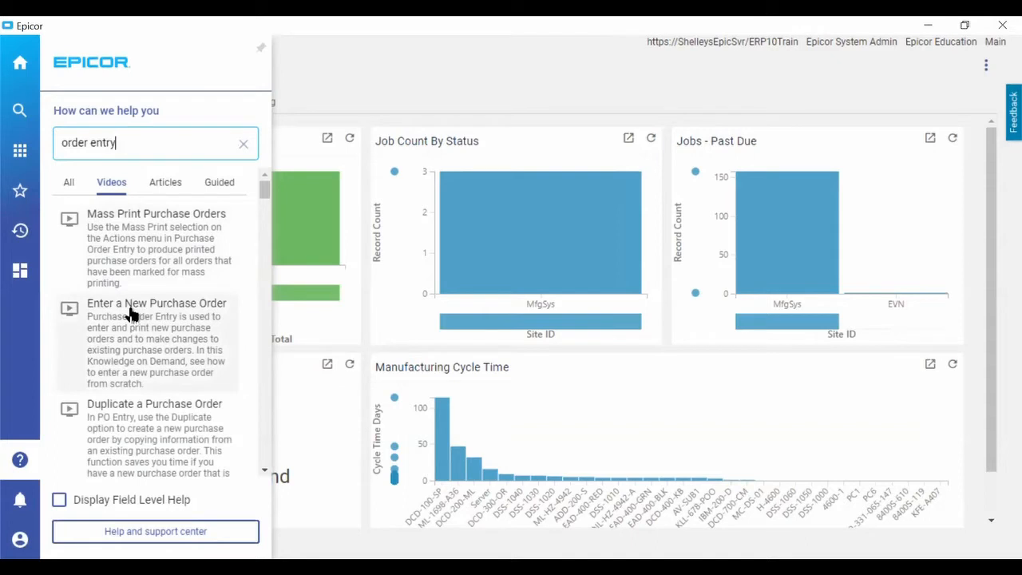
pyautogui.click(177, 325)
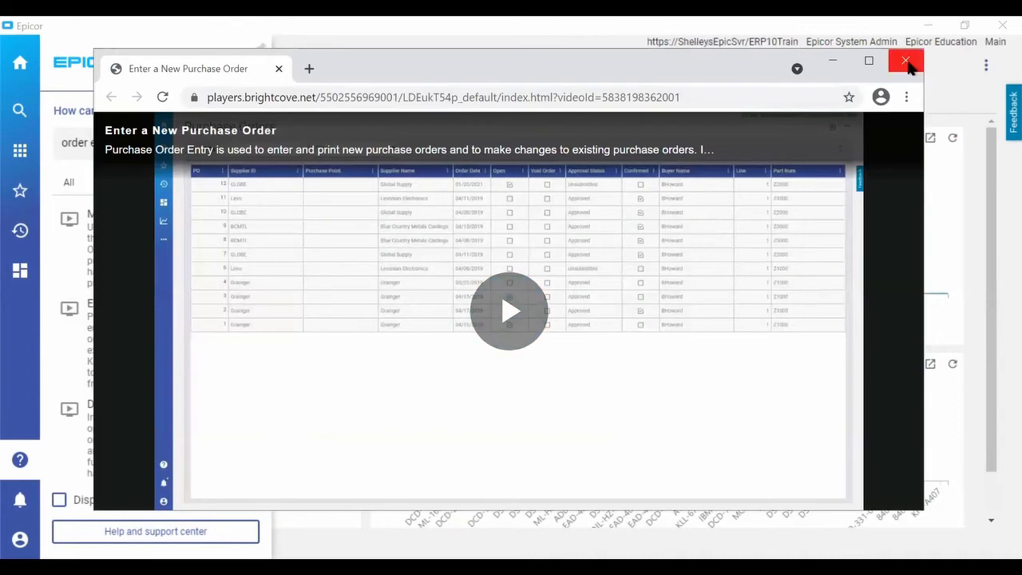
pyautogui.click(906, 62)
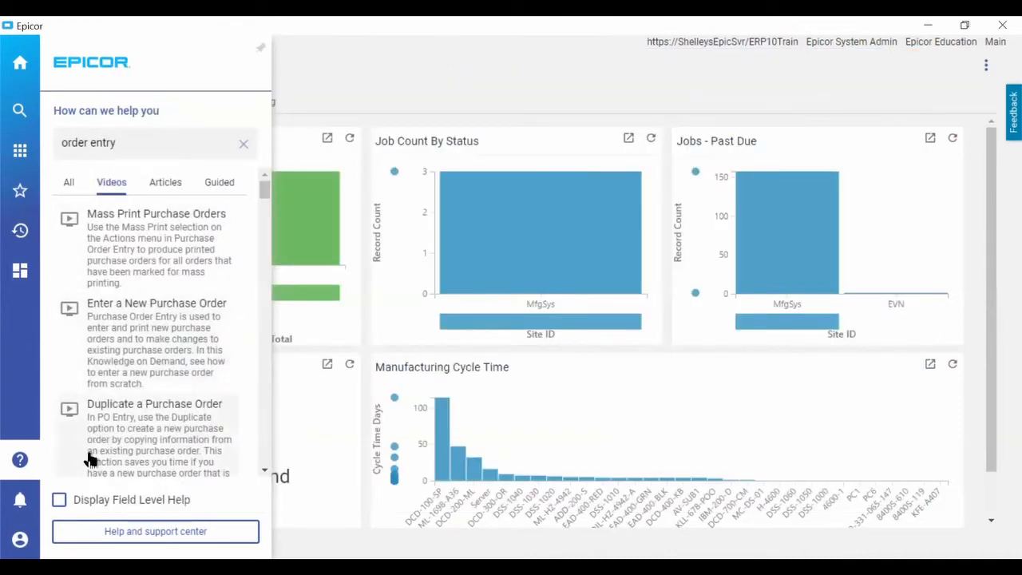
# Check the notifications and the company choices in the user settings, keeping EPIC06 | Epicor Education selected.
pyautogui.click(19, 499)
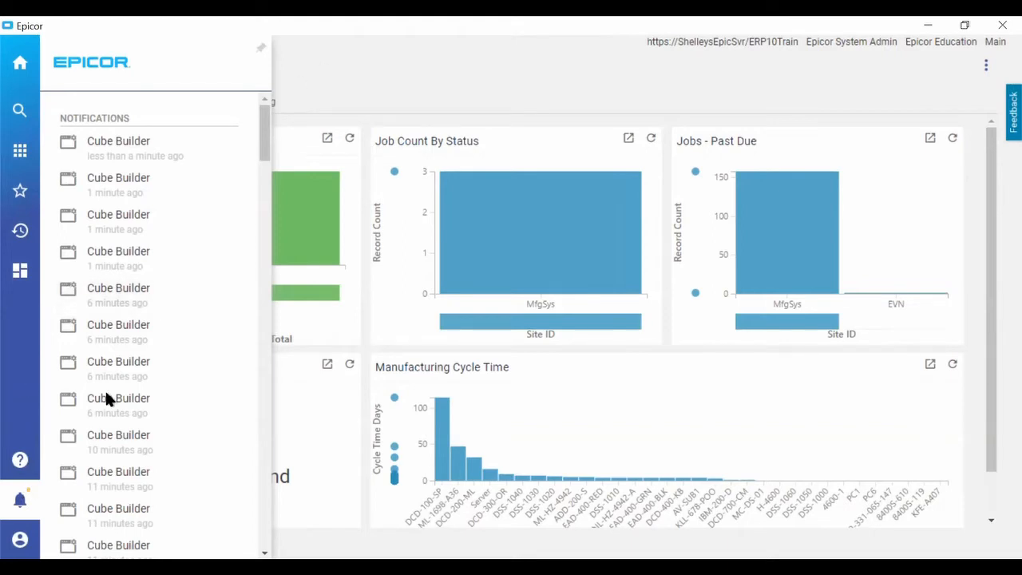
pyautogui.click(22, 500)
pyautogui.click(22, 536)
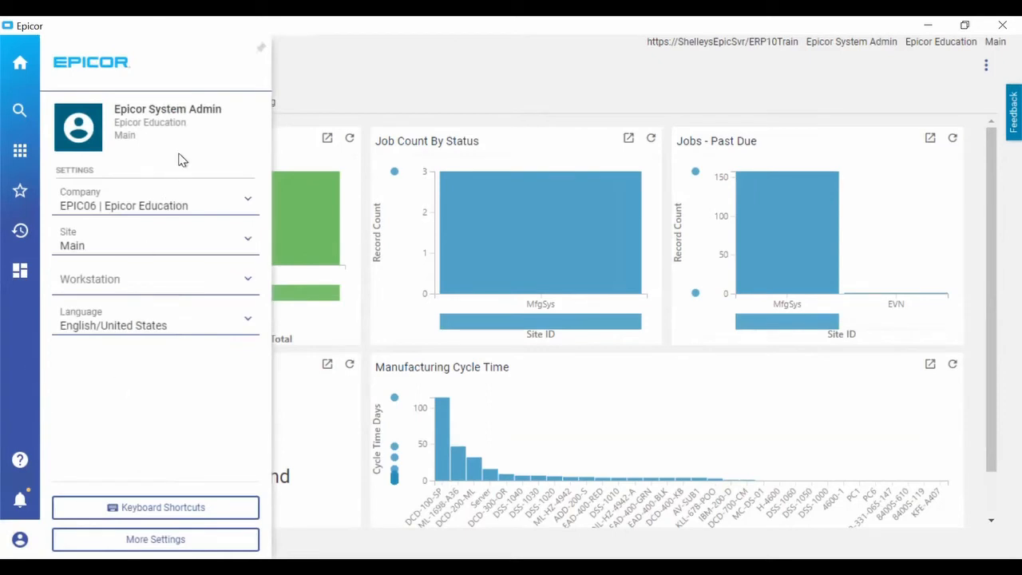
pyautogui.click(246, 204)
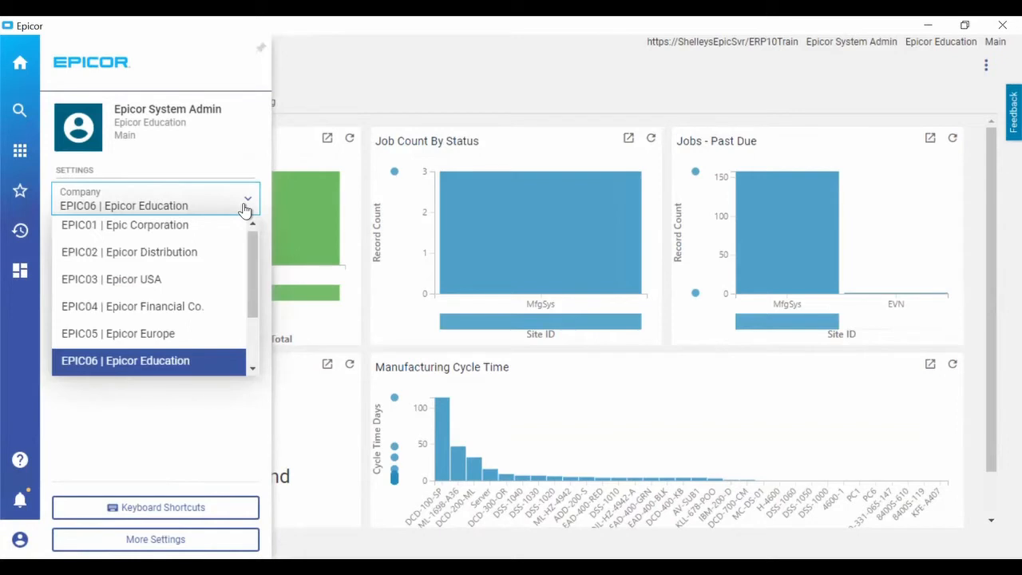
pyautogui.click(169, 366)
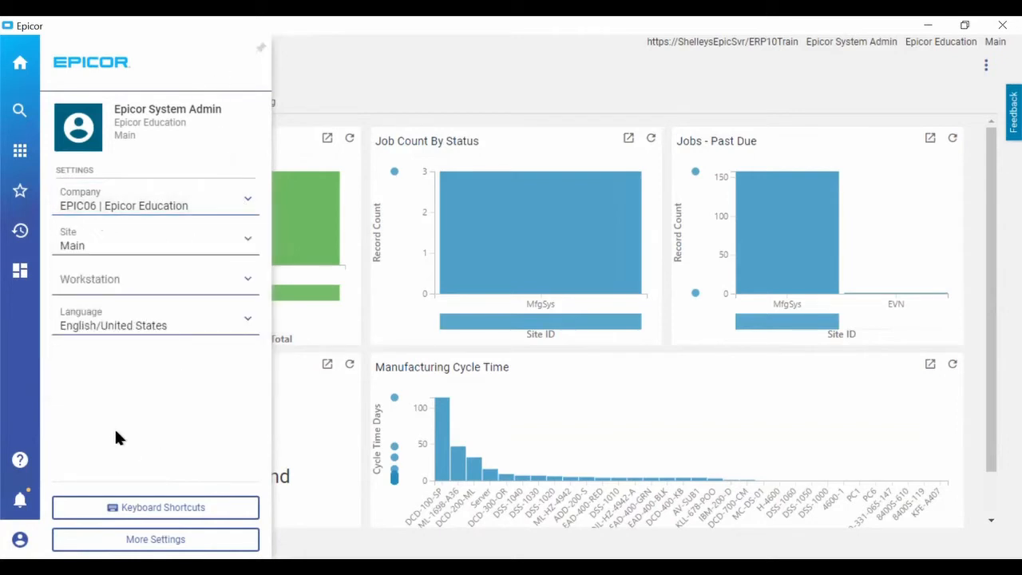
pyautogui.click(337, 90)
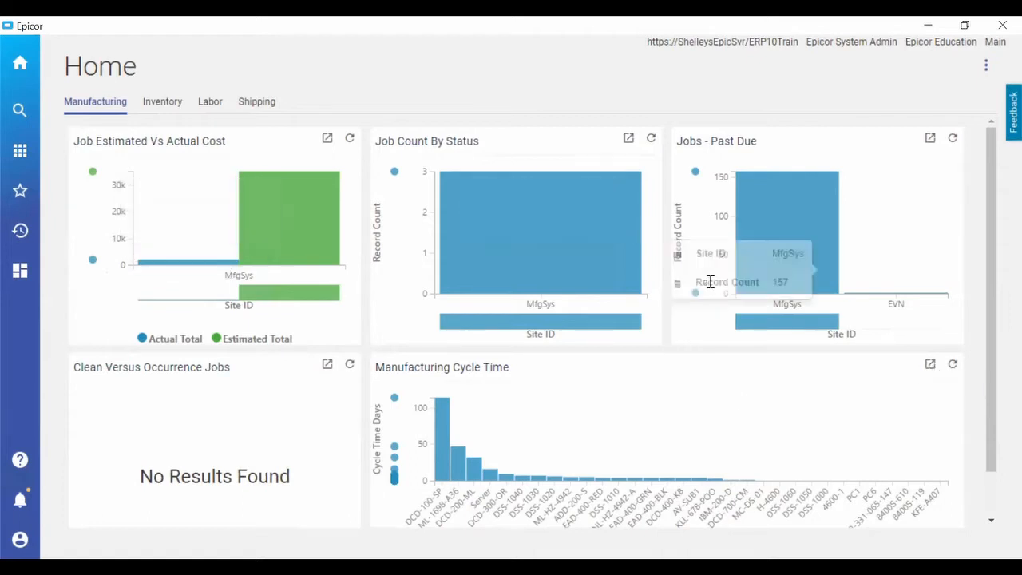
# Open the Manufacturing Cycle Time chart in its full view and display it as bars with a cumulative percent trendline.
pyautogui.click(929, 366)
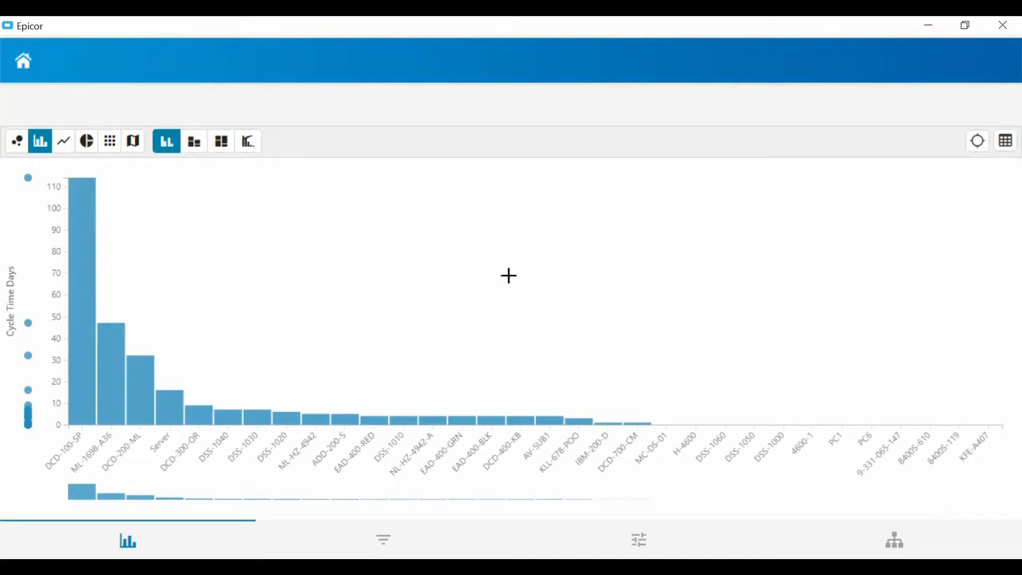
pyautogui.click(247, 144)
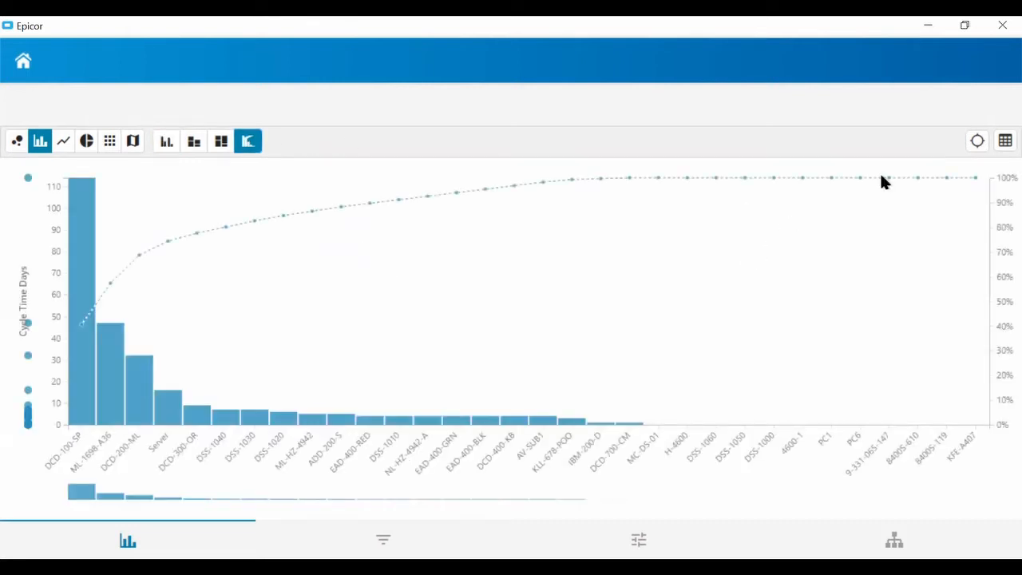
# View the cycle time data as a pivot table and as a flat table, and return to the bar chart.
pyautogui.click(109, 141)
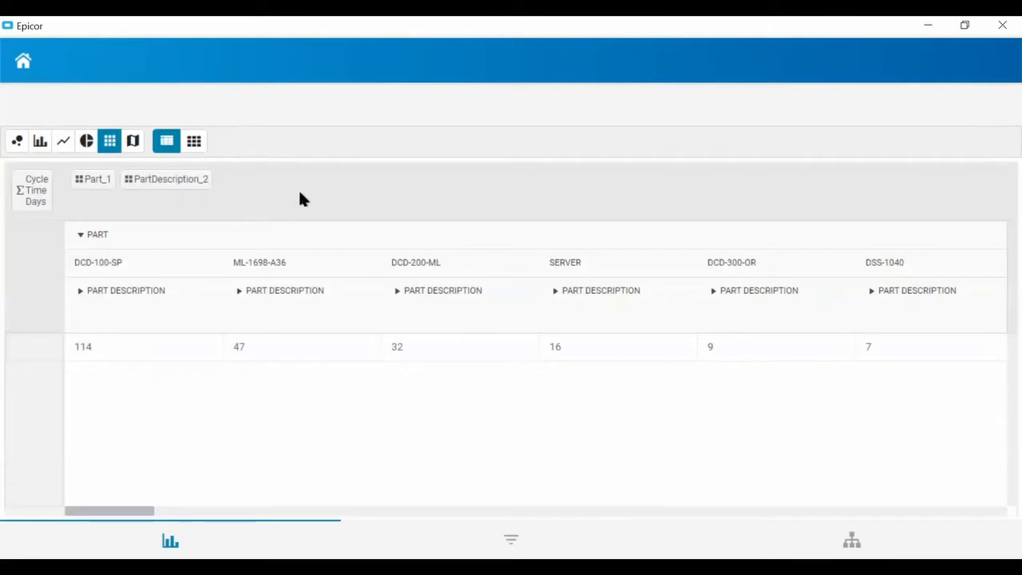
pyautogui.click(194, 142)
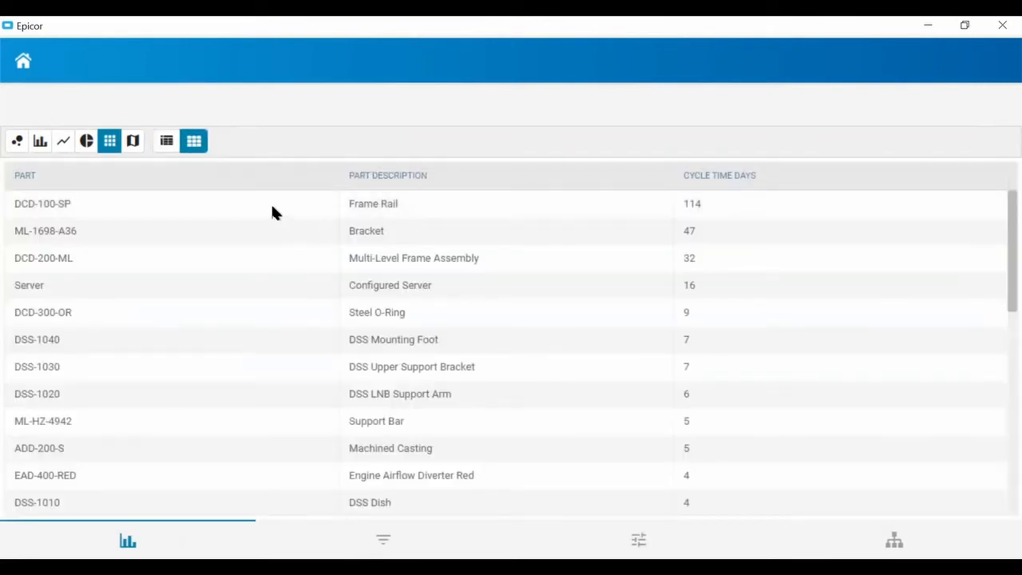
pyautogui.click(40, 142)
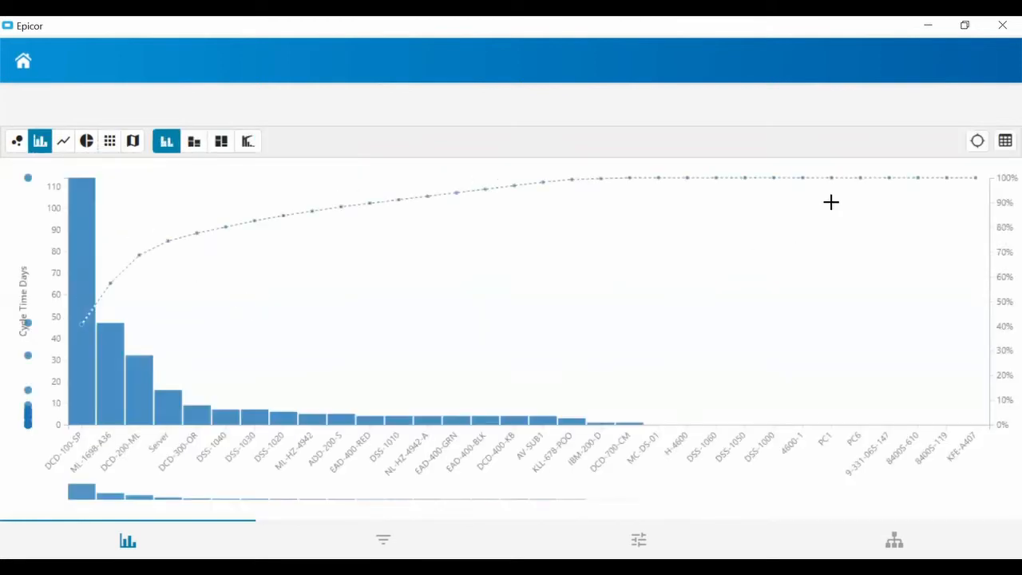
# Turn on the cycle time chart's grid lines, review the trendline choices keeping Cumulative Percent, and return to the home page.
pyautogui.click(637, 543)
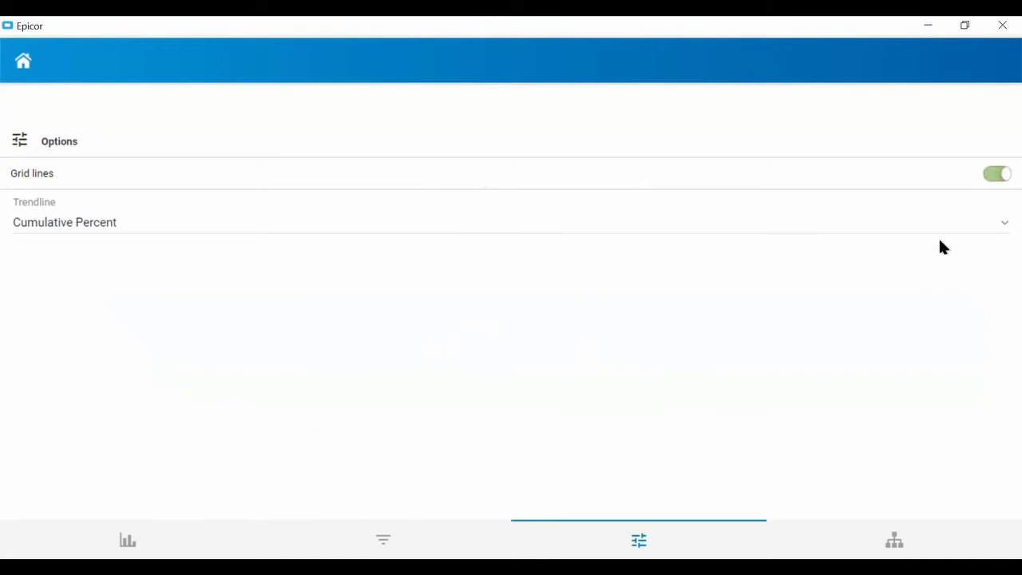
pyautogui.click(999, 229)
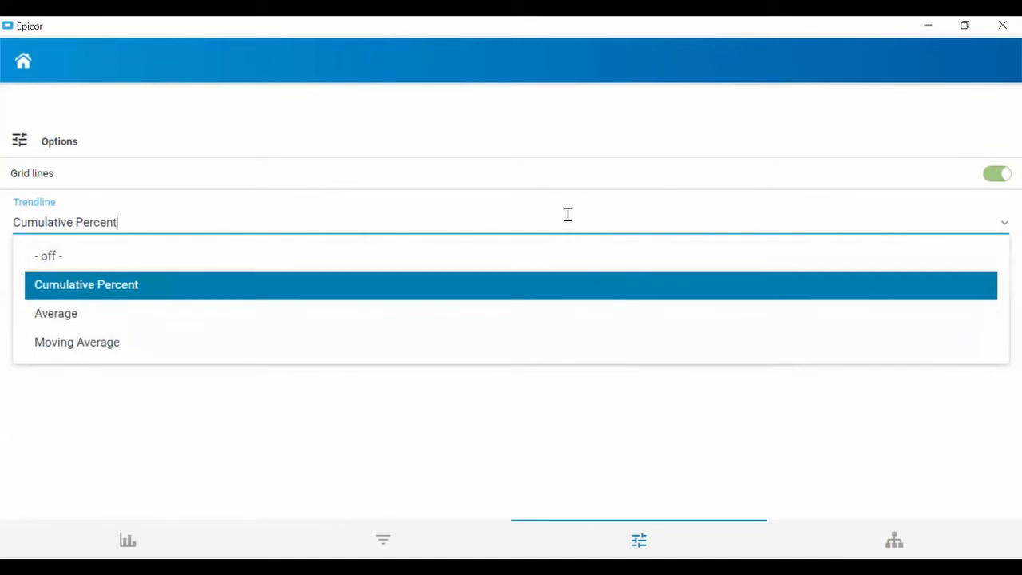
pyautogui.click(516, 120)
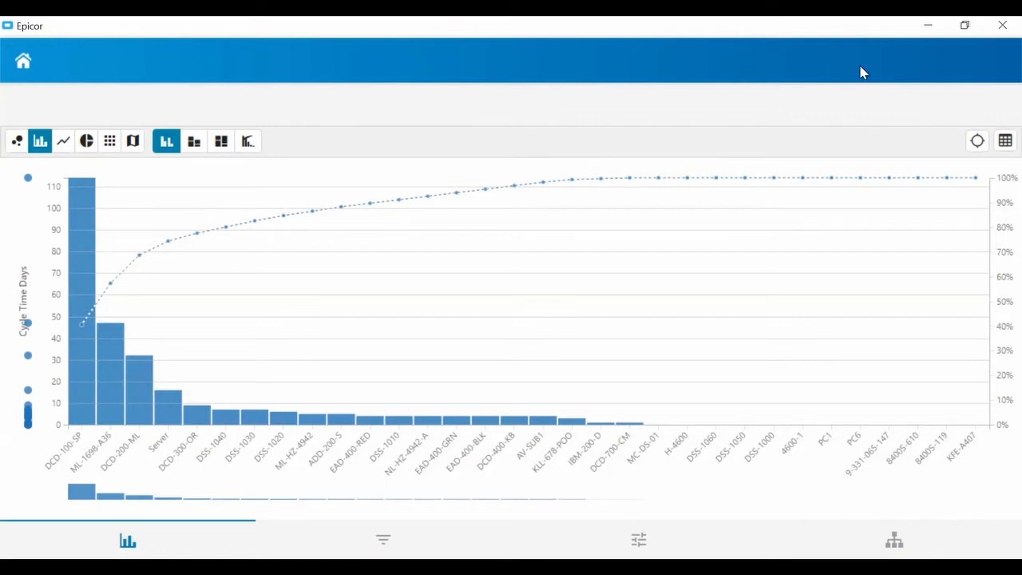
pyautogui.click(24, 64)
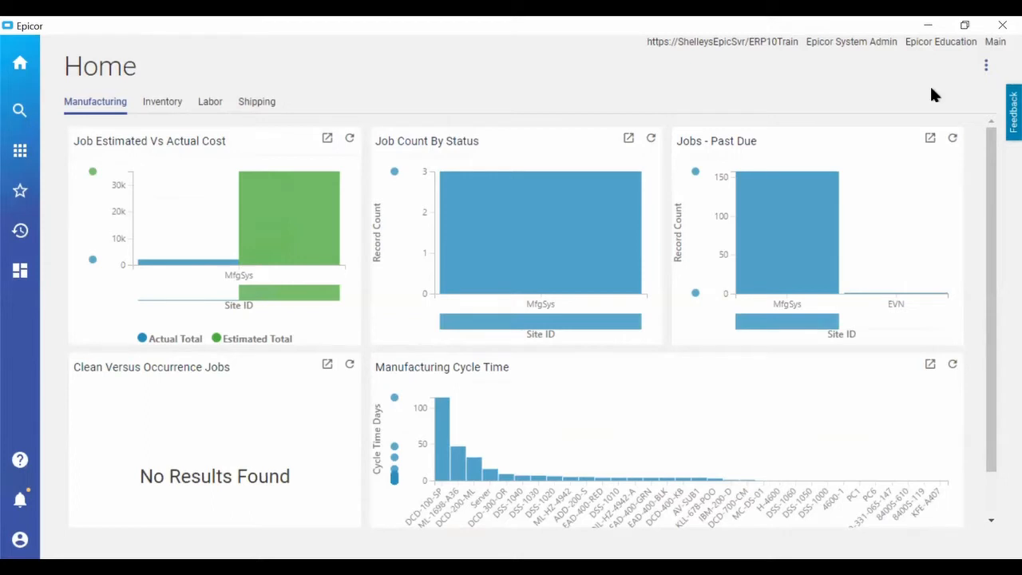
# Try to change the home page layout to Supply Chain, and cancel replacing the current layout.
pyautogui.click(985, 67)
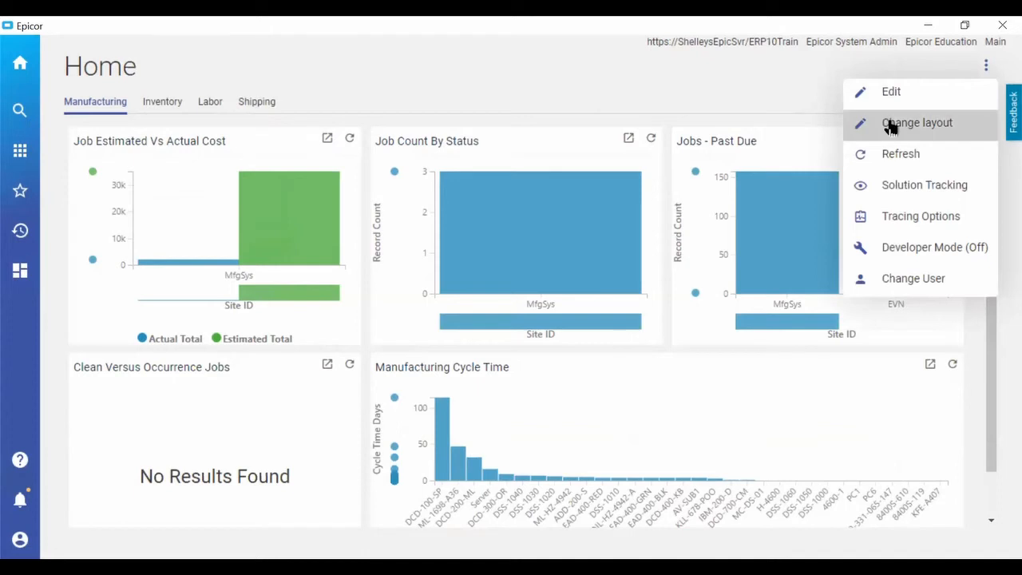
pyautogui.click(851, 120)
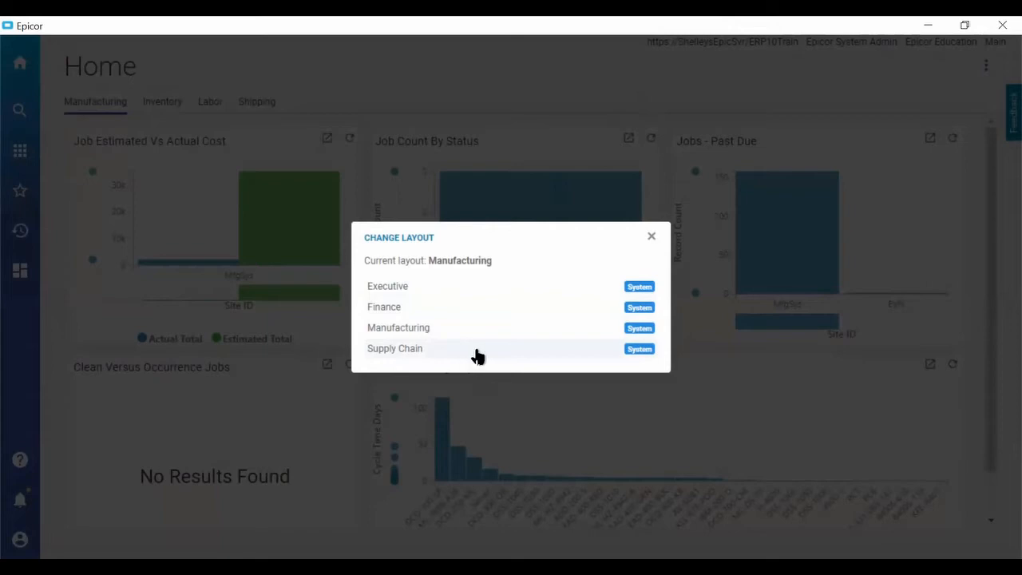
pyautogui.click(478, 354)
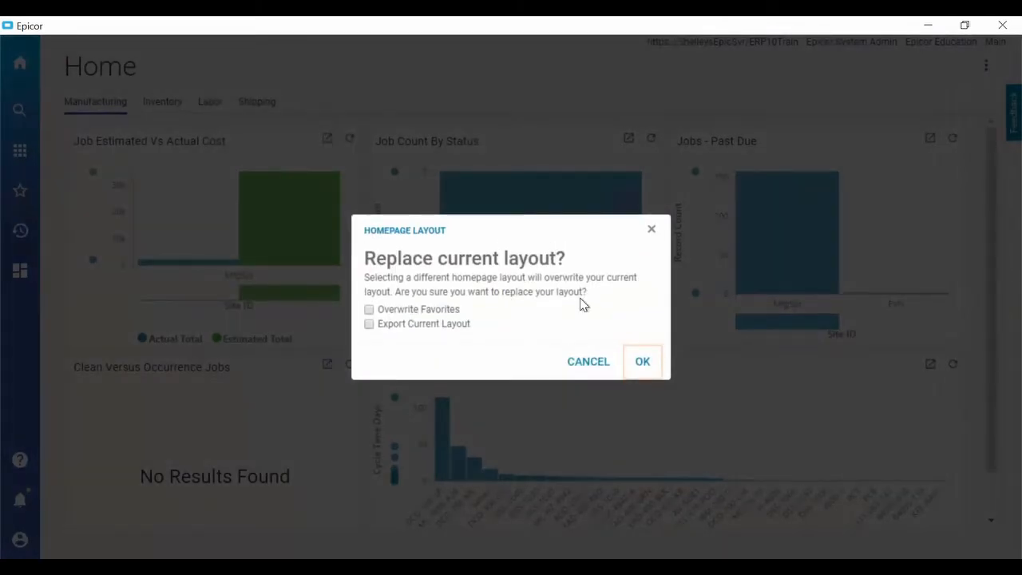
pyautogui.click(584, 367)
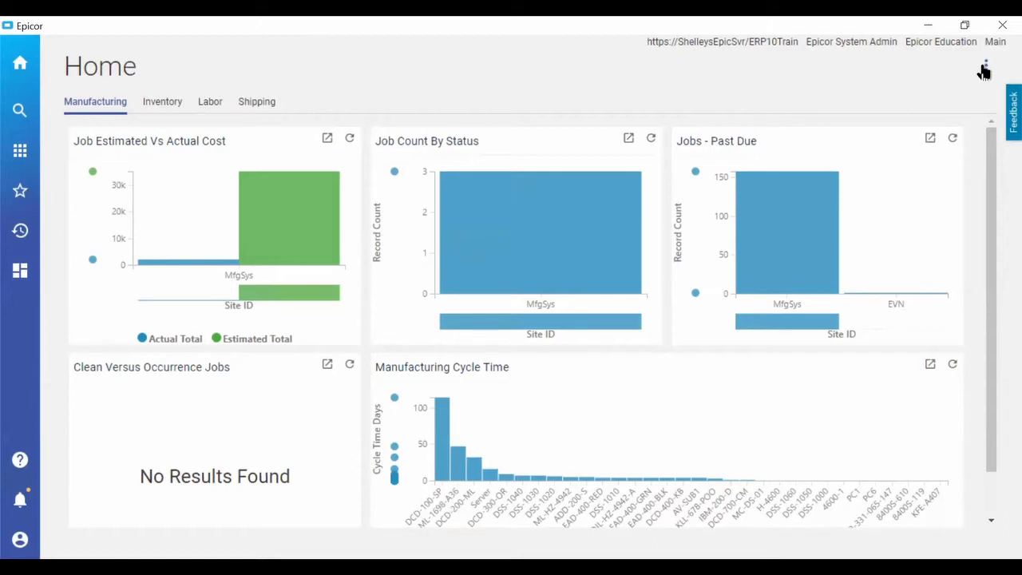
# Open the Manufacturing Cycle Time chart in its full view and look through its data as a flat table.
pyautogui.click(929, 365)
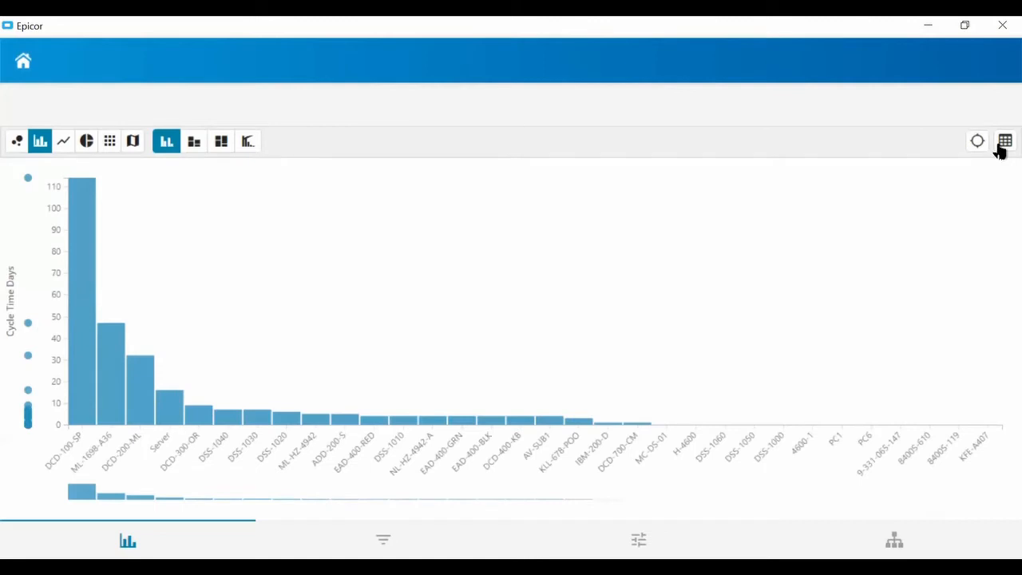
pyautogui.click(110, 142)
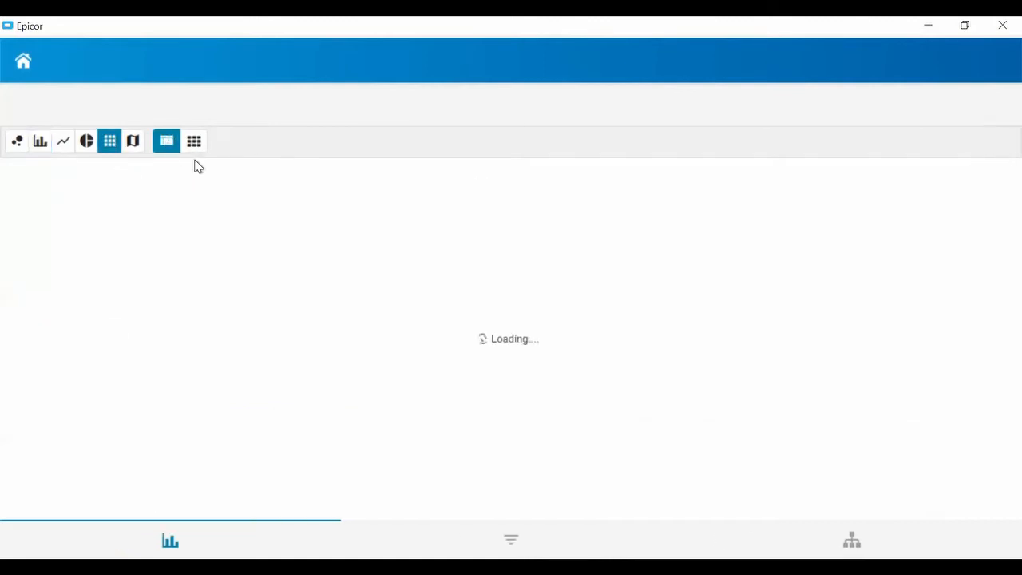
pyautogui.click(194, 145)
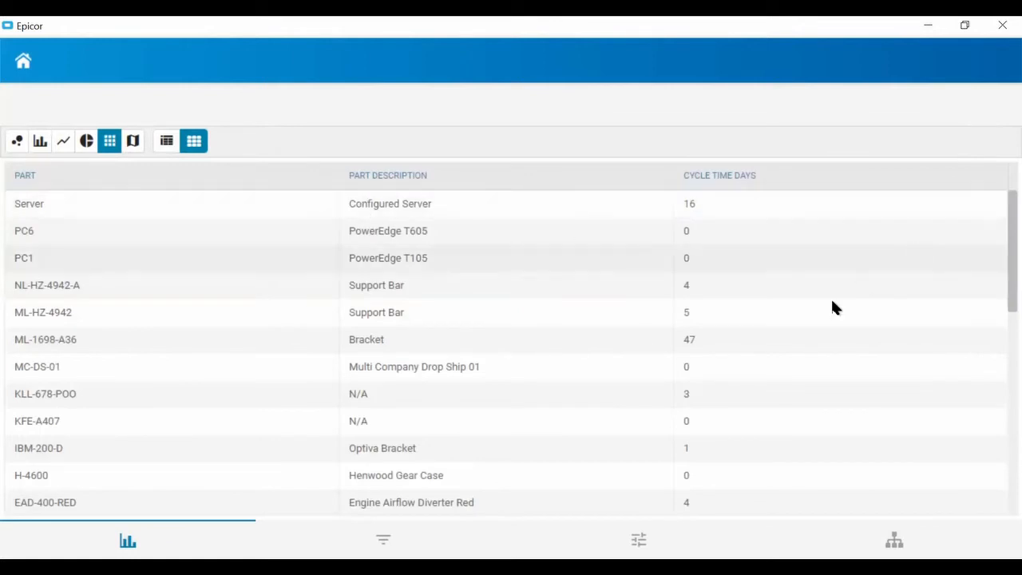
pyautogui.scroll(-3, 810, 460)
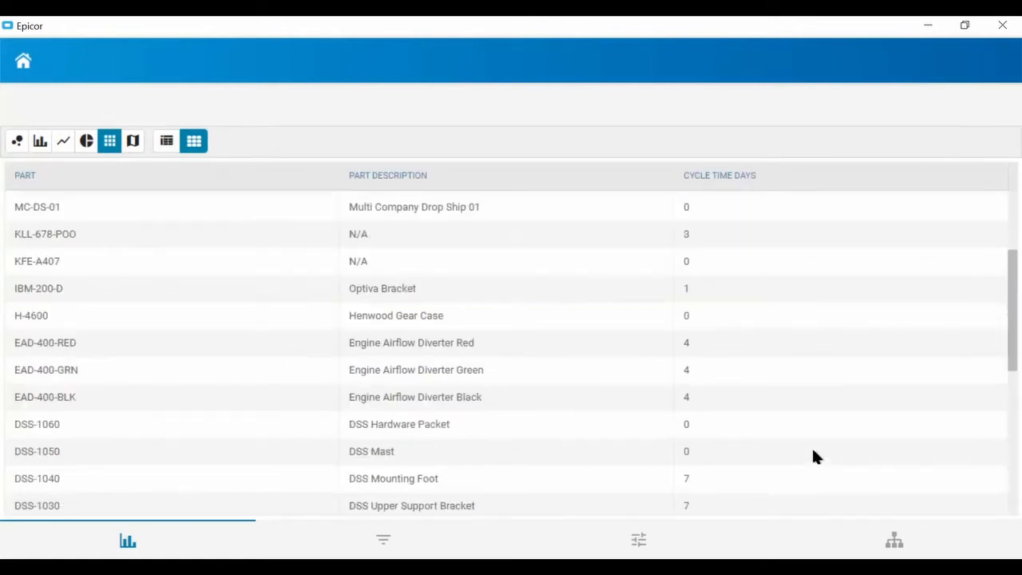
pyautogui.scroll(-3, 813, 456)
pyautogui.scroll(-2, 814, 455)
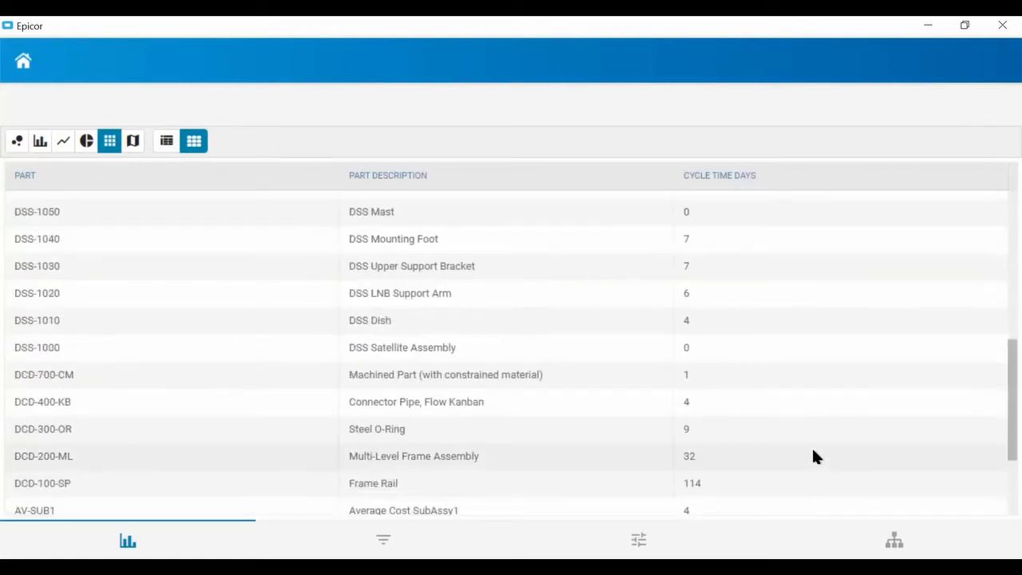
pyautogui.scroll(-3, 814, 455)
pyautogui.scroll(8, 813, 450)
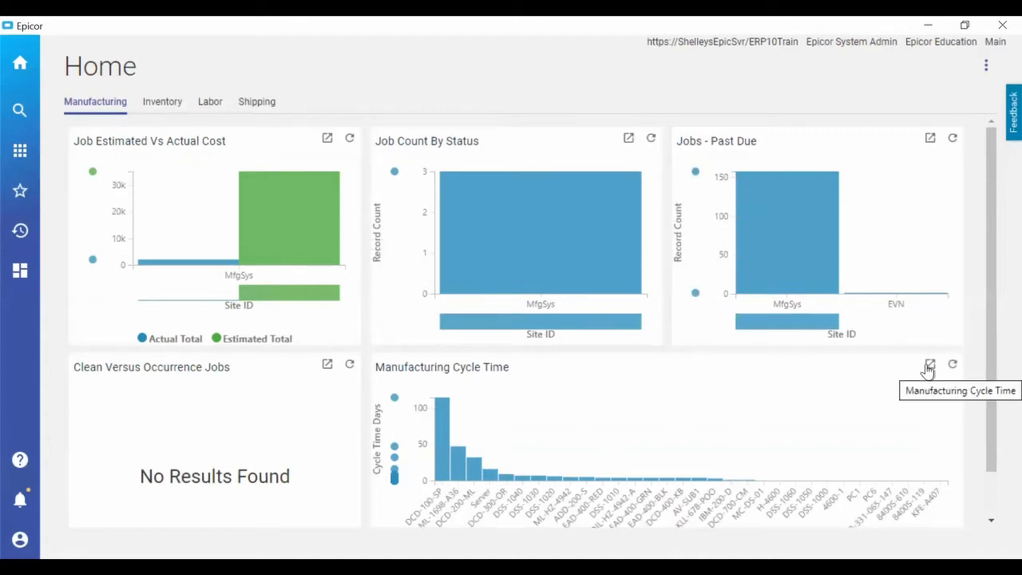
pyautogui.click(985, 68)
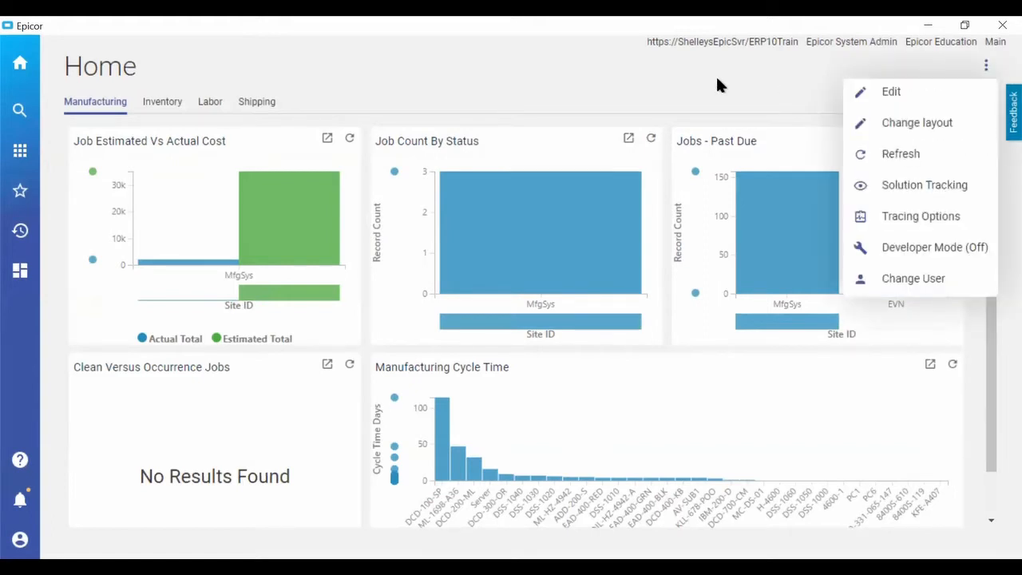
pyautogui.click(774, 73)
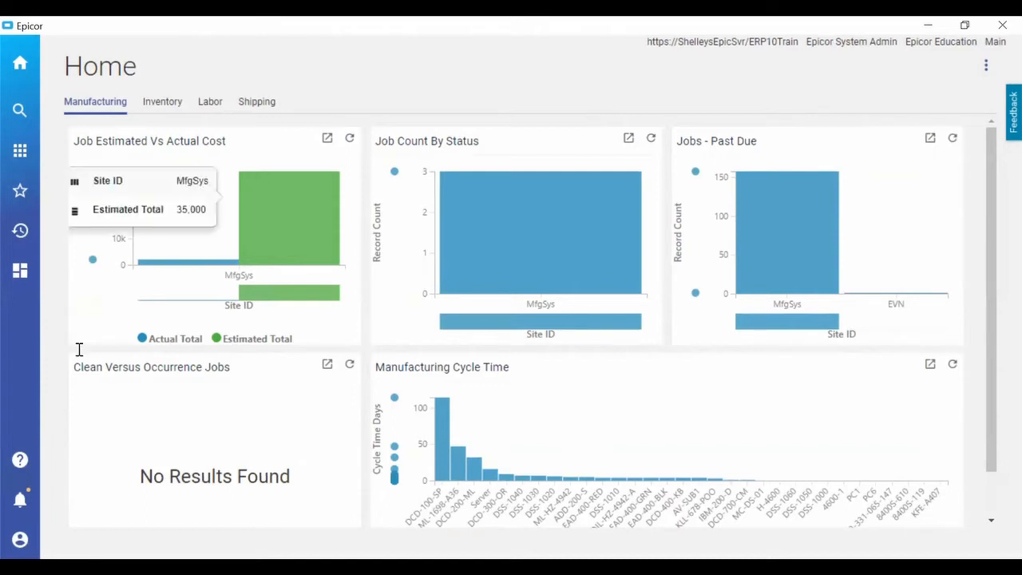
# Open New Dashboard in Data Discovery and display its Customer Days Past Due chart in full view.
pyautogui.click(21, 274)
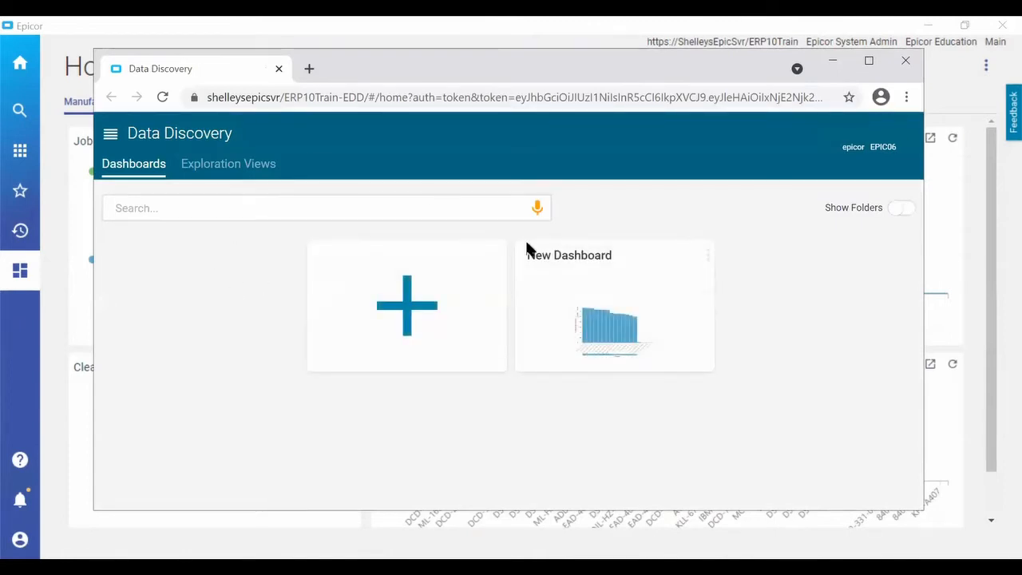
pyautogui.click(612, 328)
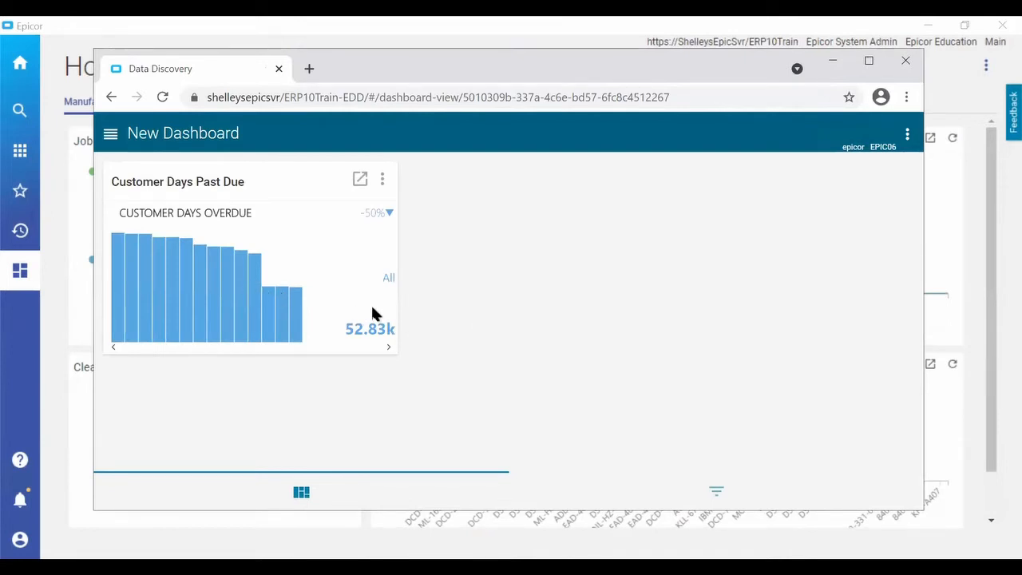
pyautogui.click(360, 180)
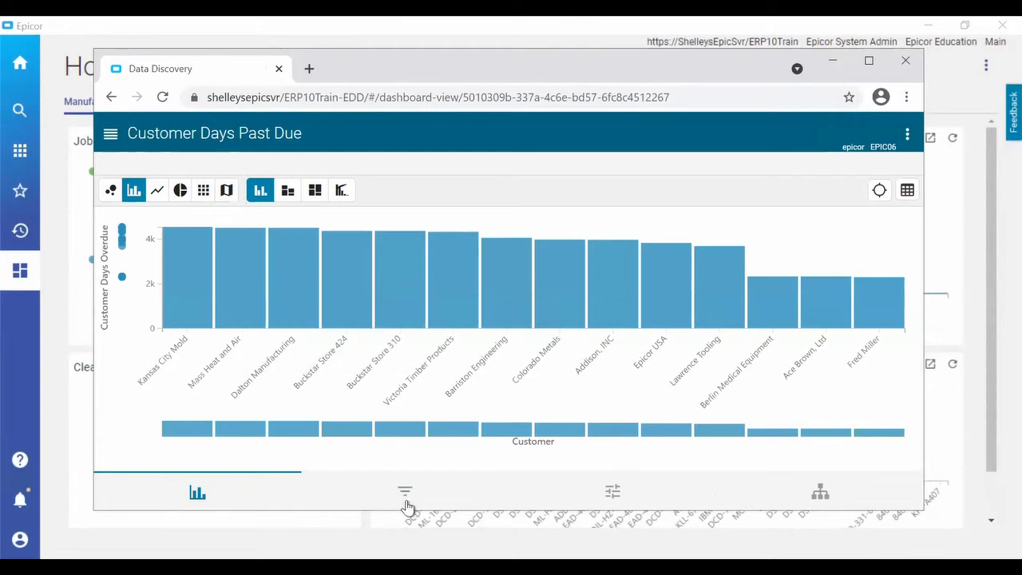
# Select Addison, INC and Barriston Engineering in the chart's Customer filter, and go back to the Data Discovery start page.
pyautogui.click(465, 476)
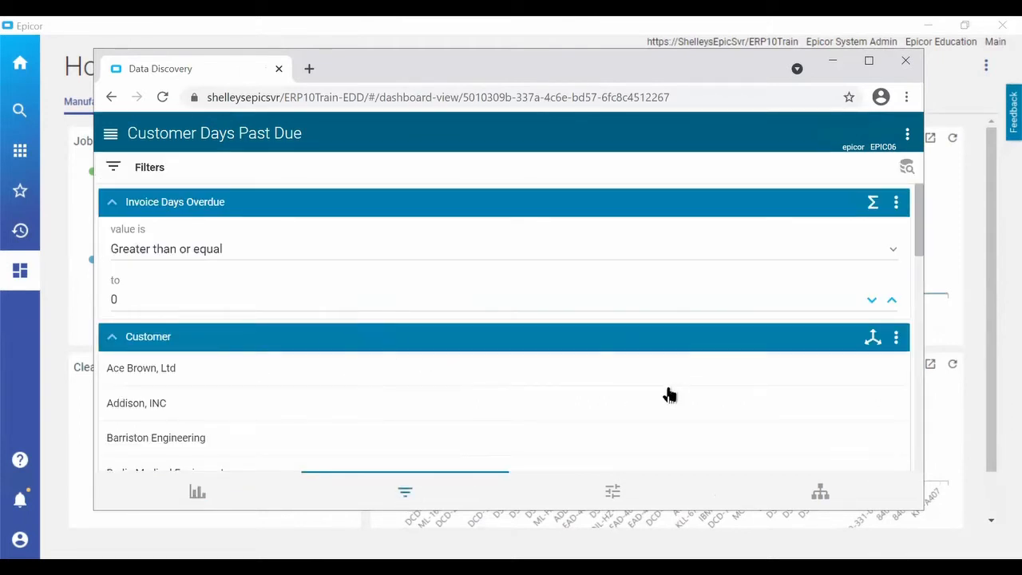
pyautogui.click(706, 410)
pyautogui.click(713, 444)
pyautogui.click(112, 96)
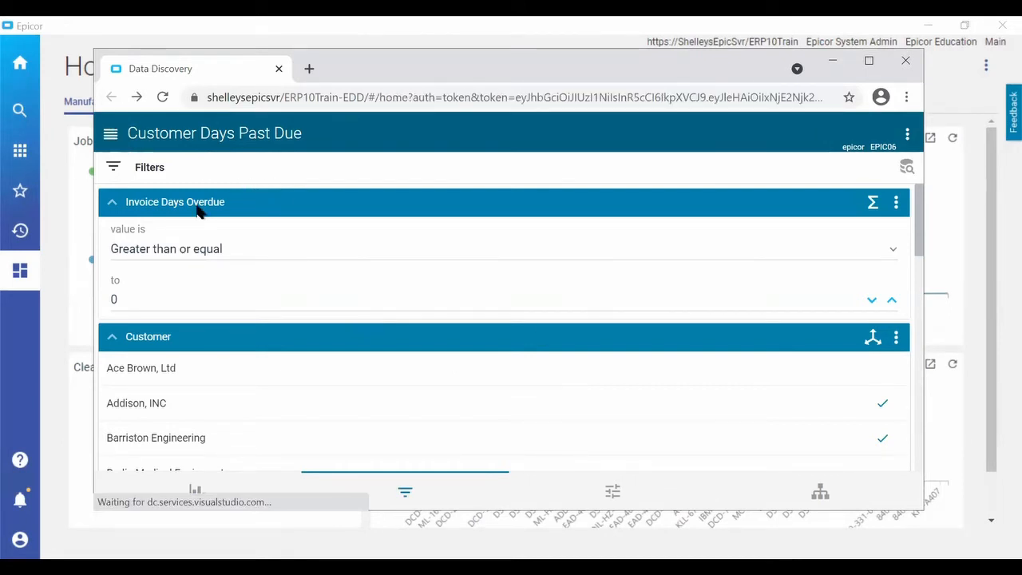
# Reopen the Customer Days Past Due chart from New Dashboard and filter it to the customer Addison, INC.
pyautogui.click(564, 366)
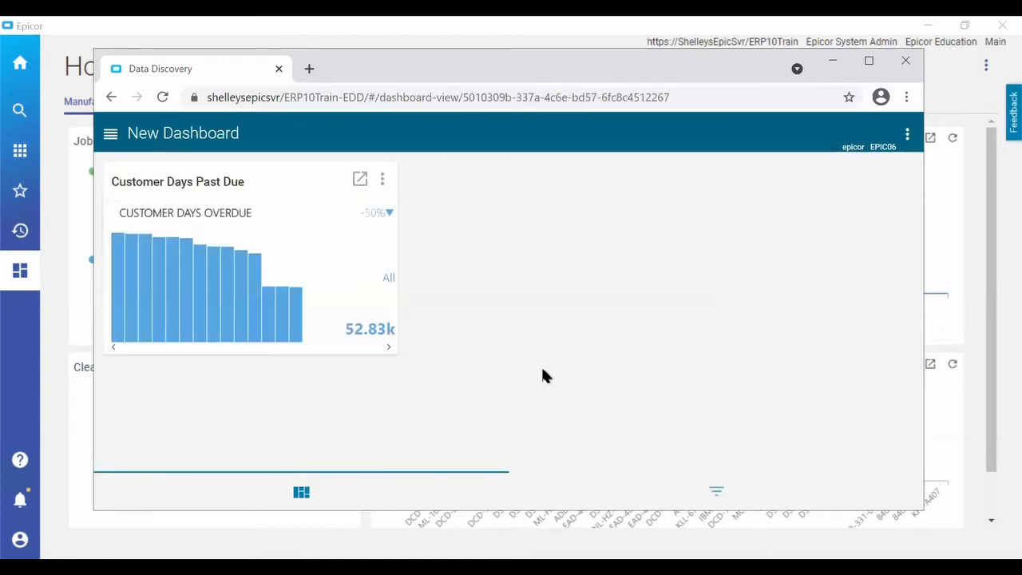
pyautogui.click(359, 177)
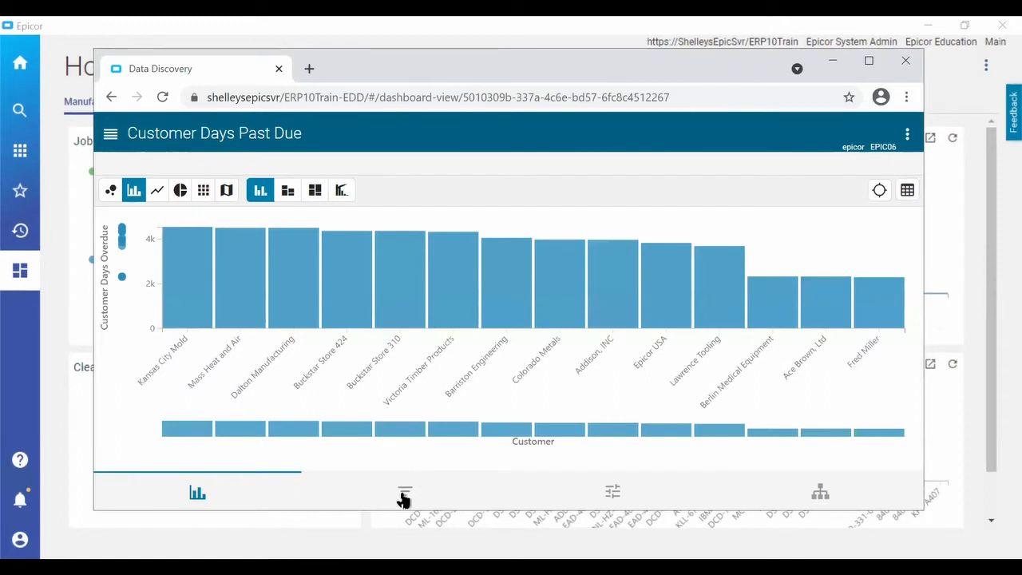
pyautogui.click(401, 491)
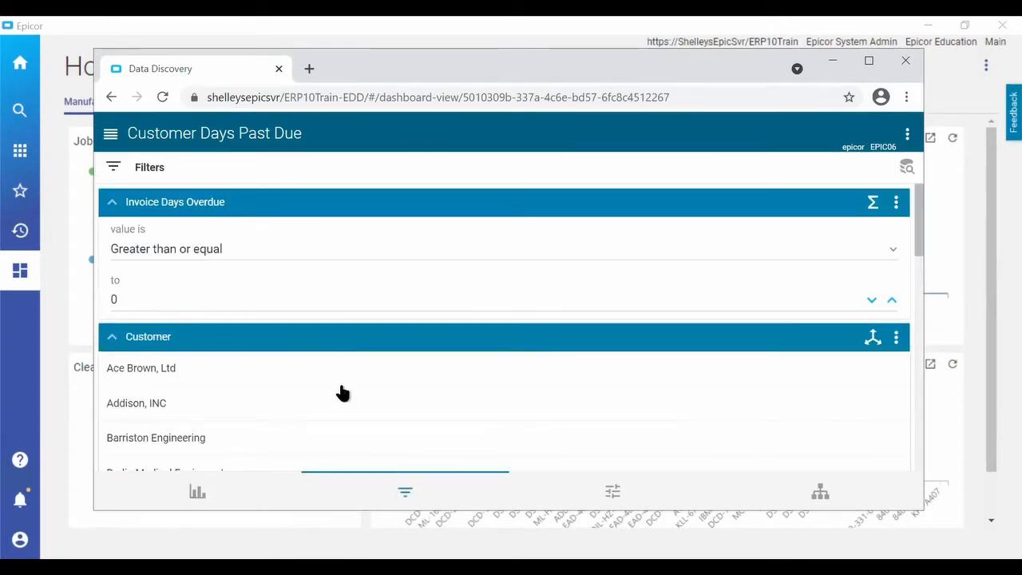
pyautogui.click(286, 415)
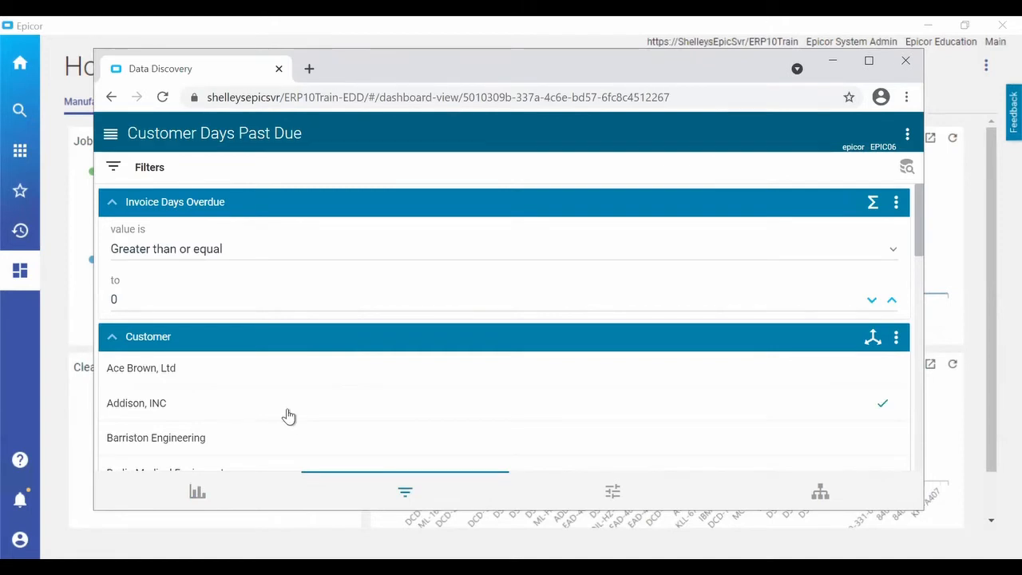
pyautogui.click(197, 493)
pyautogui.moveTo(289, 288)
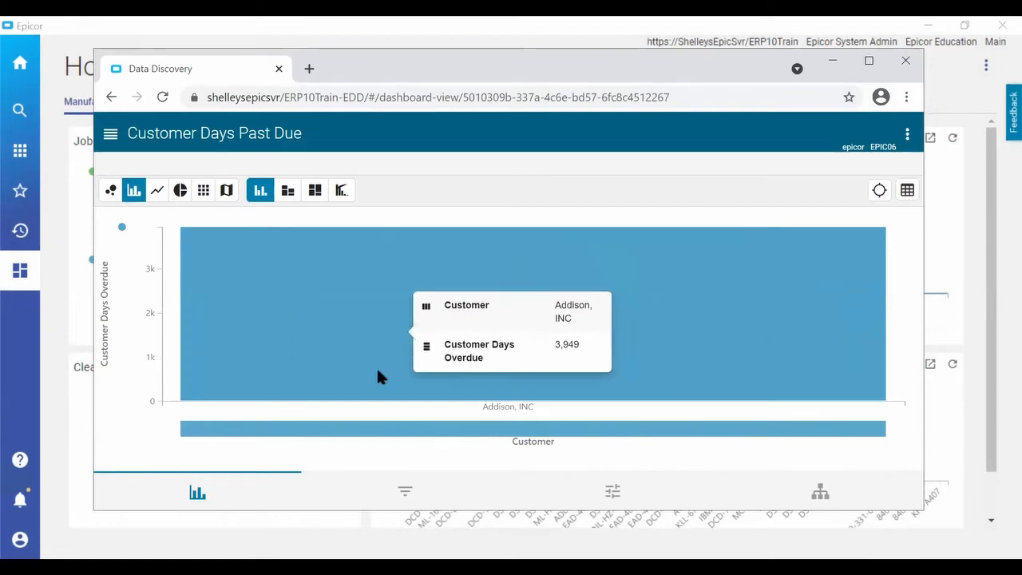
# Clear the chart's customer filter and close the Data Discovery window.
pyautogui.click(405, 497)
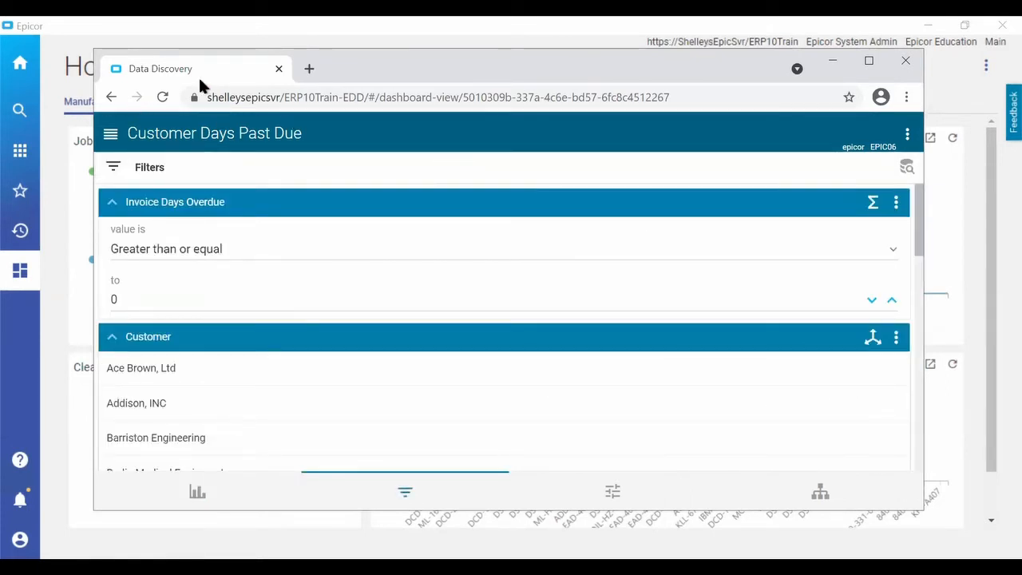
pyautogui.click(905, 61)
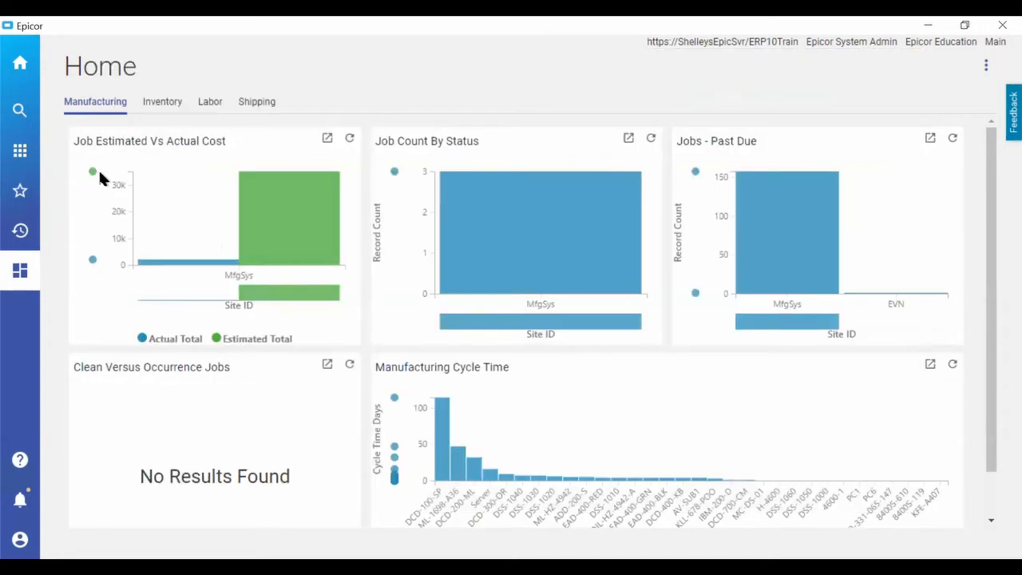
# Search the menu for Order Entry, open it from Sales Management / Order Management, and switch to its Kinetic version.
pyautogui.click(19, 154)
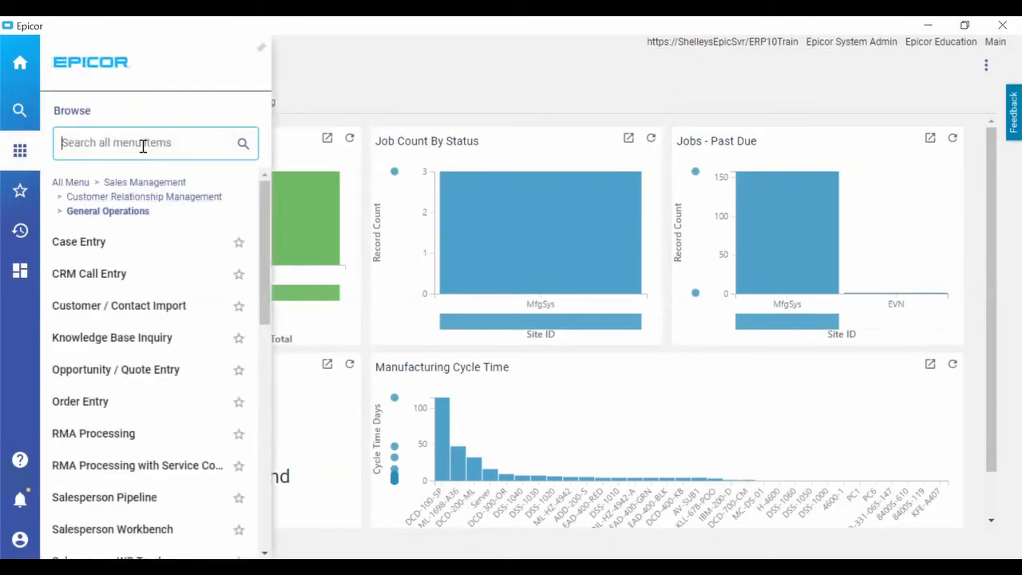
pyautogui.write('Order')
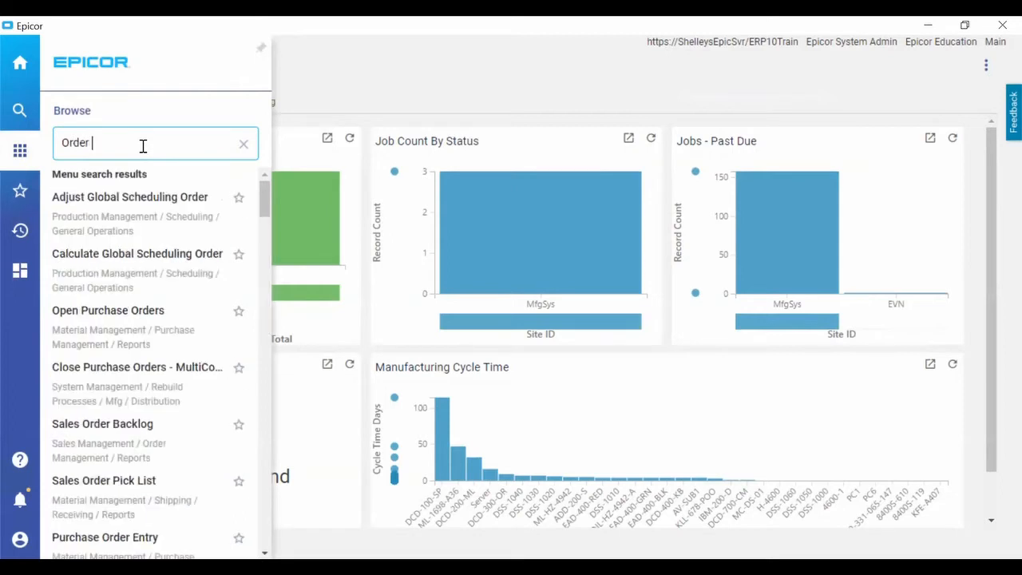
pyautogui.write(' Entry')
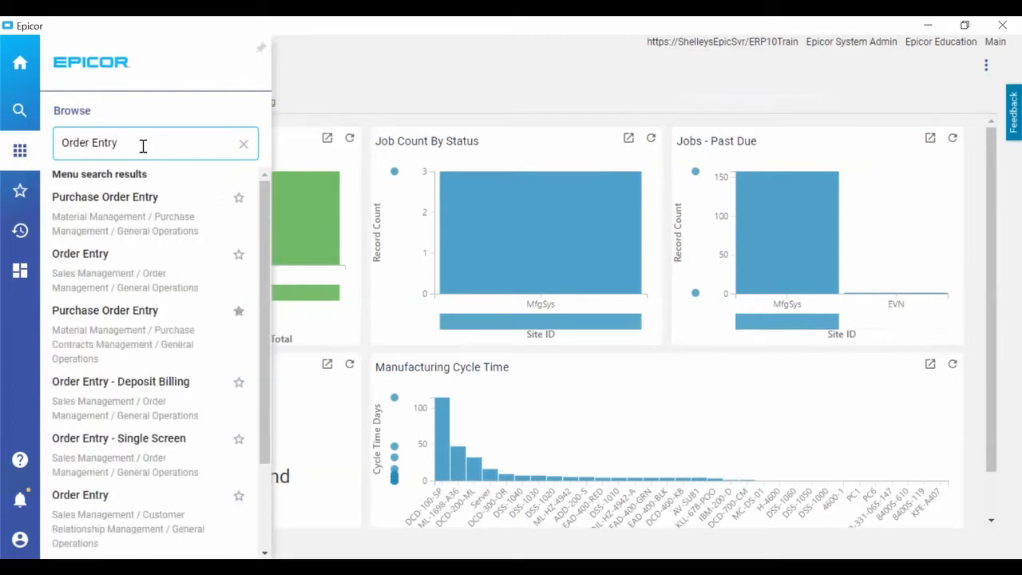
pyautogui.click(96, 257)
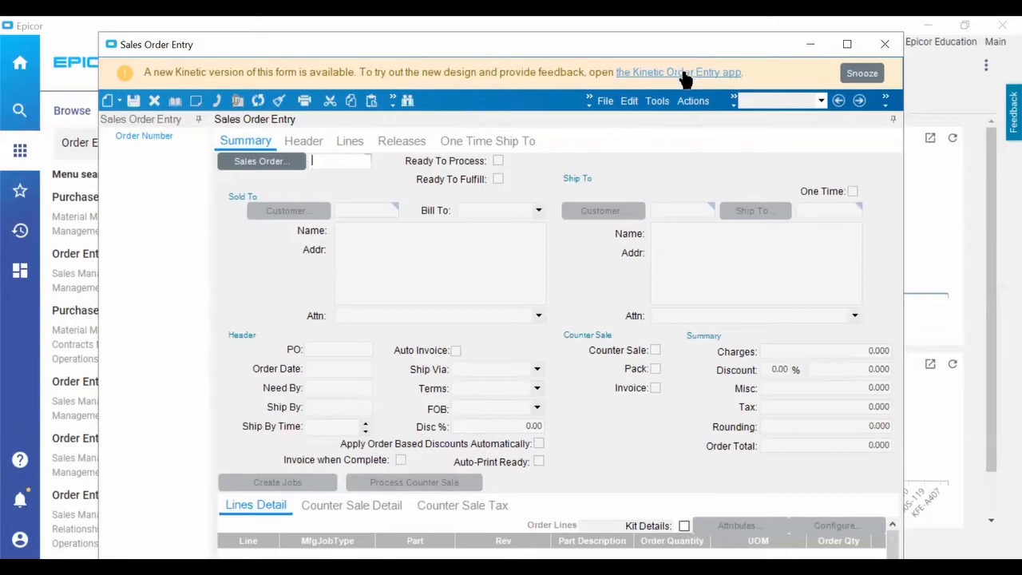
pyautogui.click(685, 73)
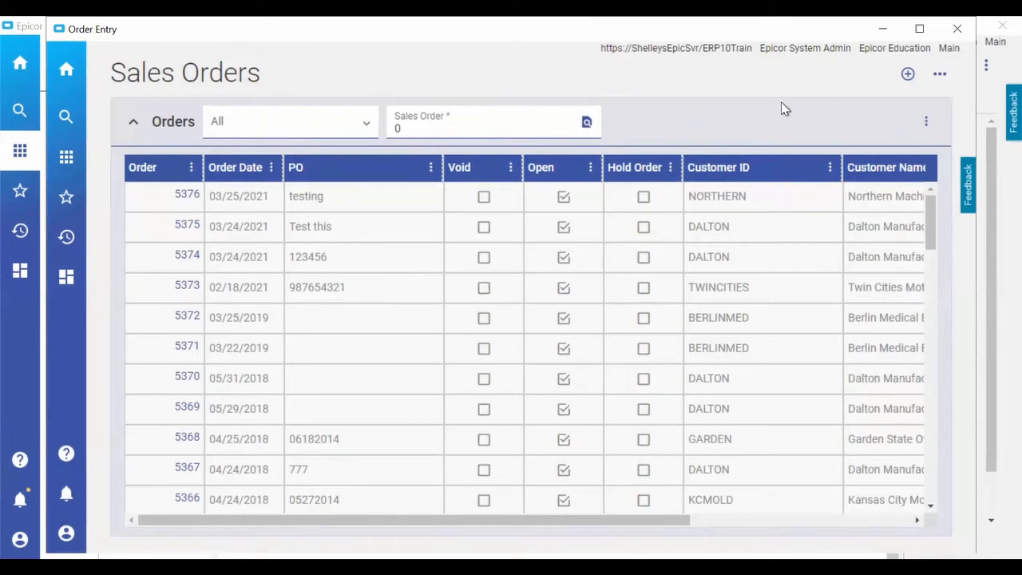
# Create a new sales order and select Dalton Manufacturing as its sold-to customer by searching names starting at Dal.
pyautogui.click(906, 75)
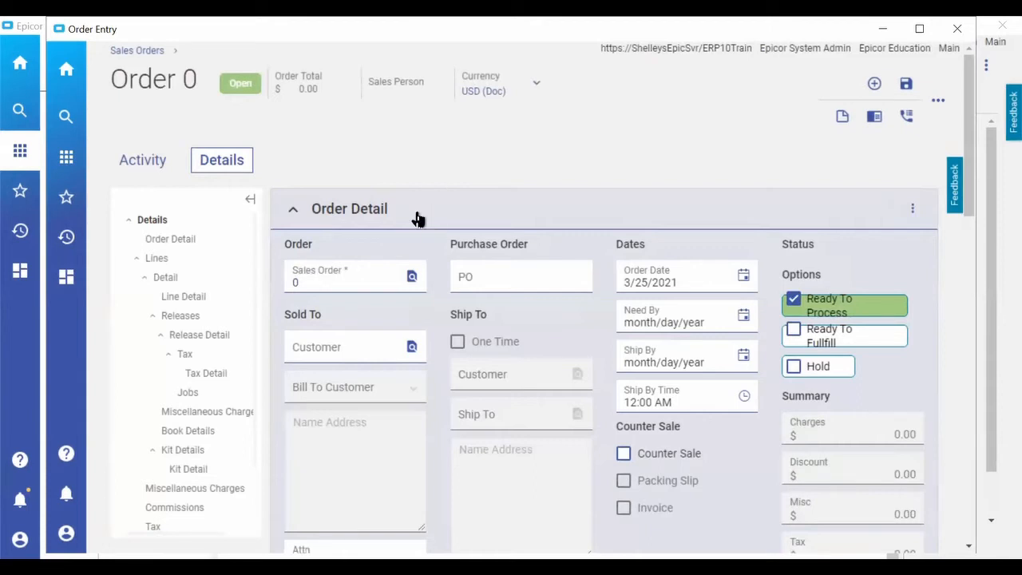
pyautogui.click(411, 349)
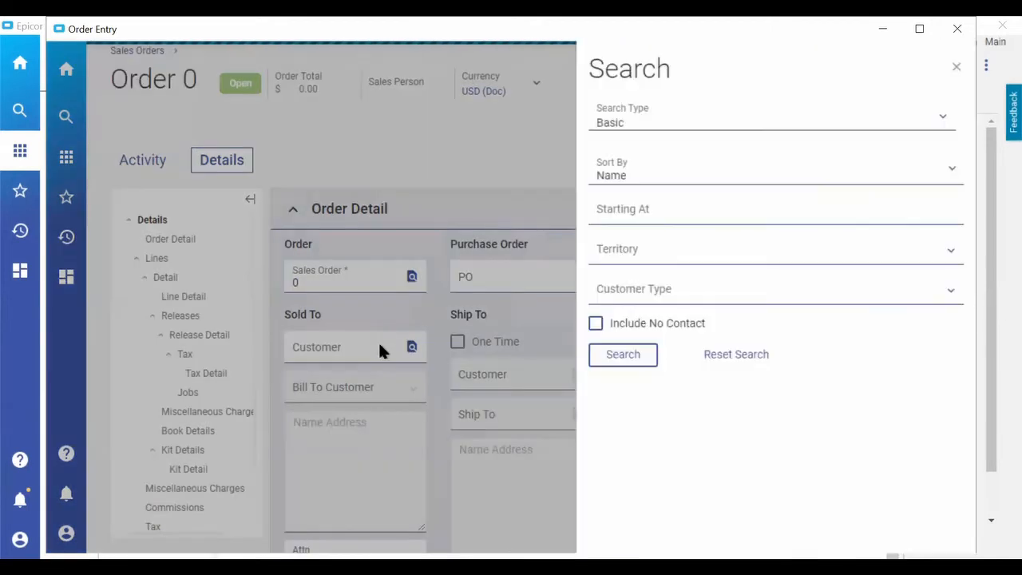
pyautogui.click(646, 211)
pyautogui.write('D')
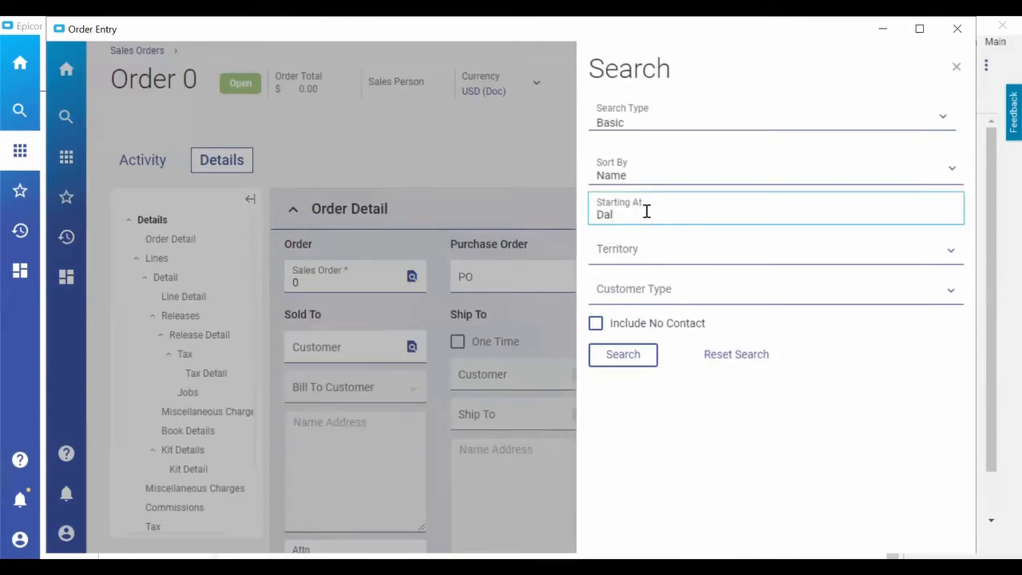
pyautogui.write('al')
pyautogui.click(630, 356)
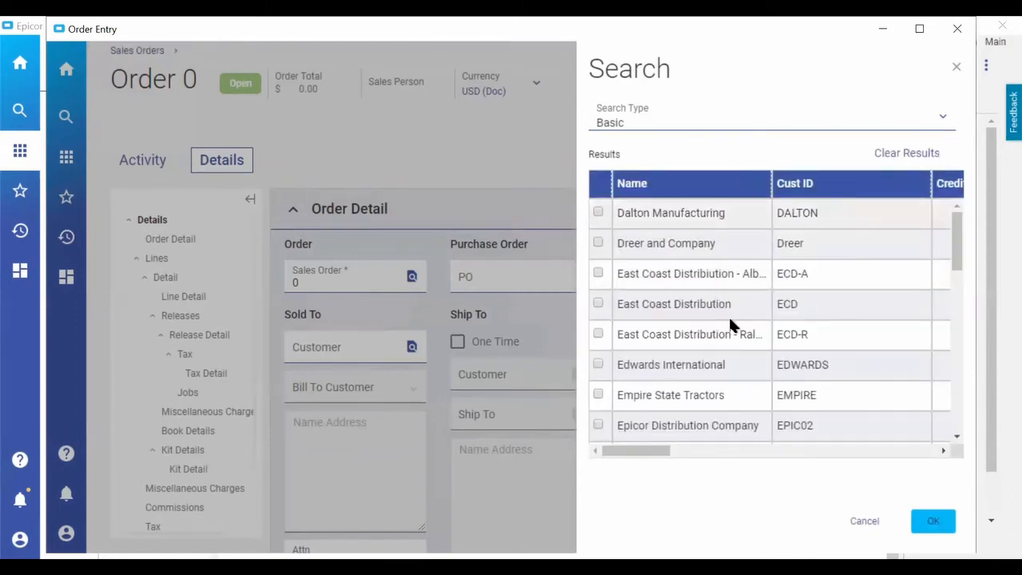
pyautogui.click(932, 522)
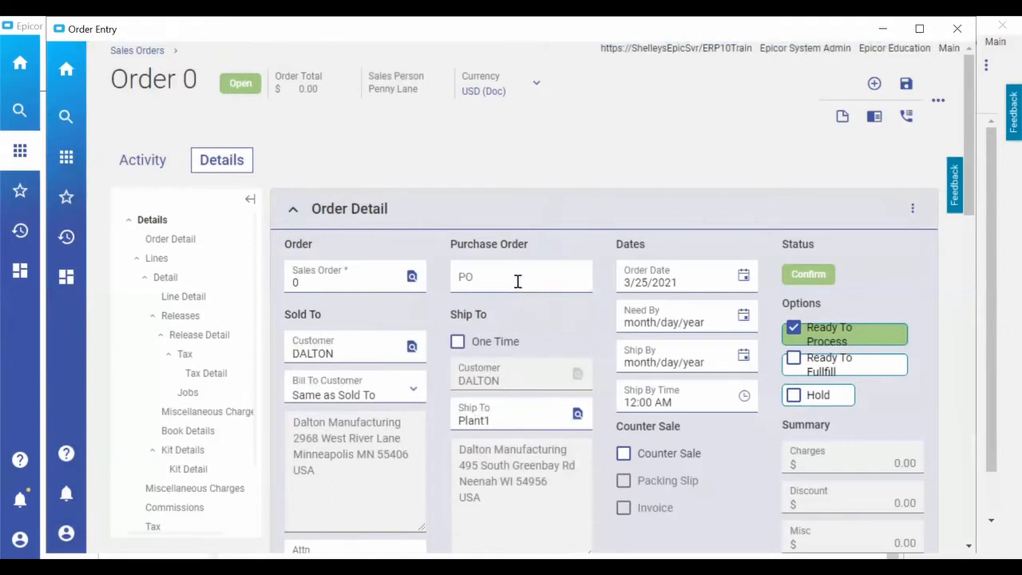
# Enter the purchase order number in the order's PO field and save the new order.
pyautogui.click(532, 278)
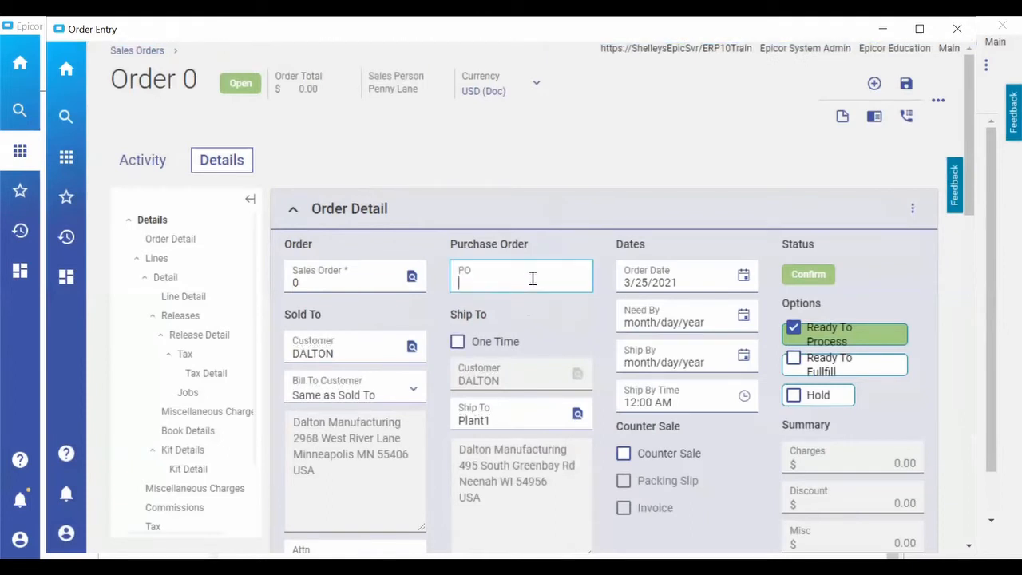
pyautogui.write('TestPO235')
pyautogui.press('Tab')
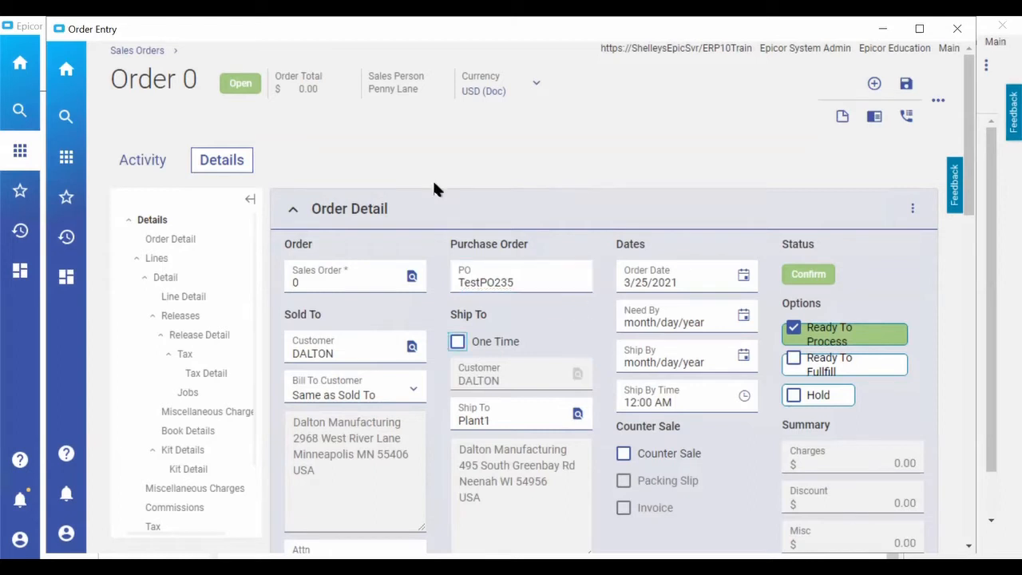
pyautogui.click(905, 85)
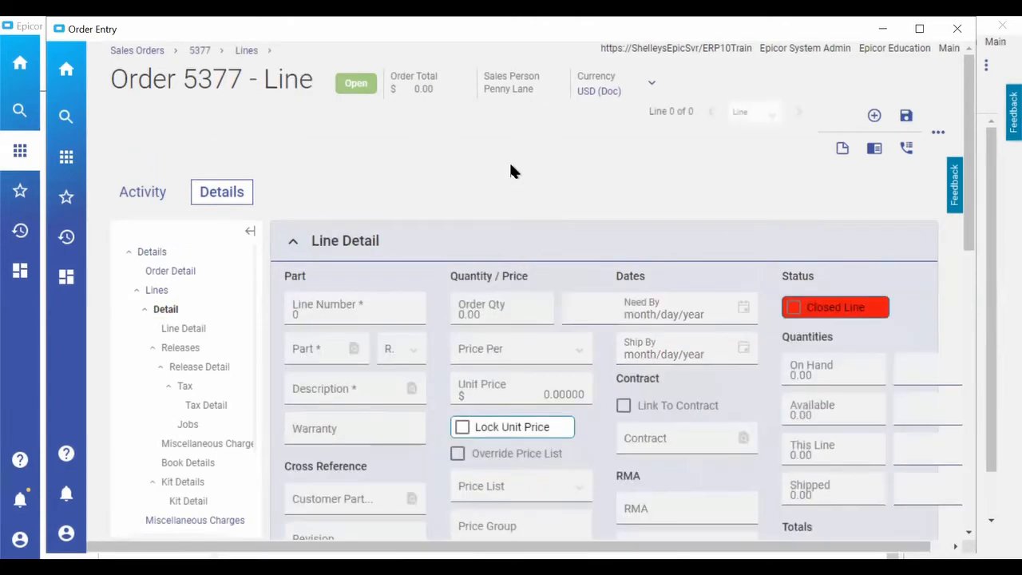
# Add a line to the order for part D11, found by searching parts starting at D, and save the line.
pyautogui.click(158, 292)
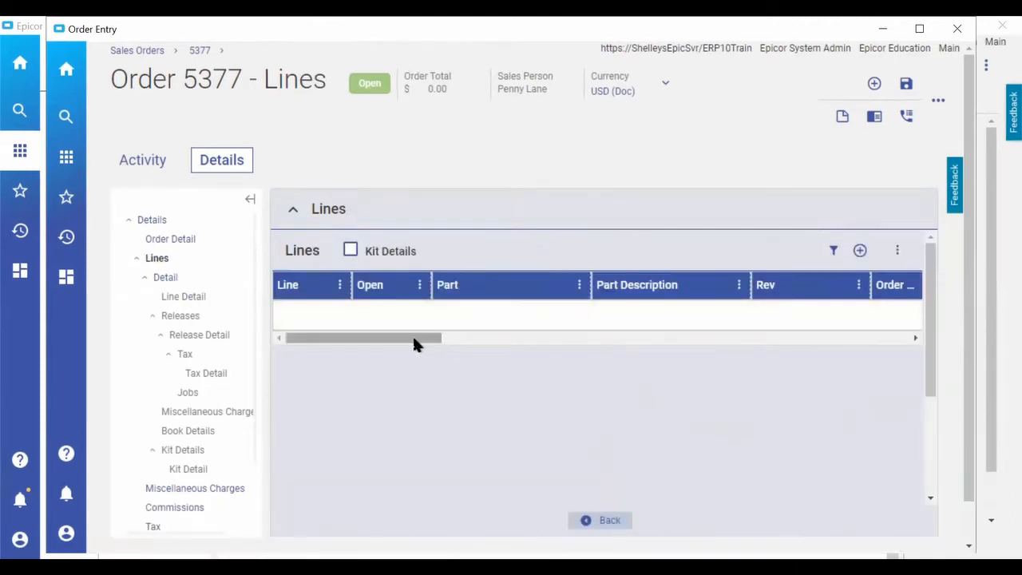
pyautogui.click(497, 342)
pyautogui.moveTo(589, 335); pyautogui.dragTo(304, 357)
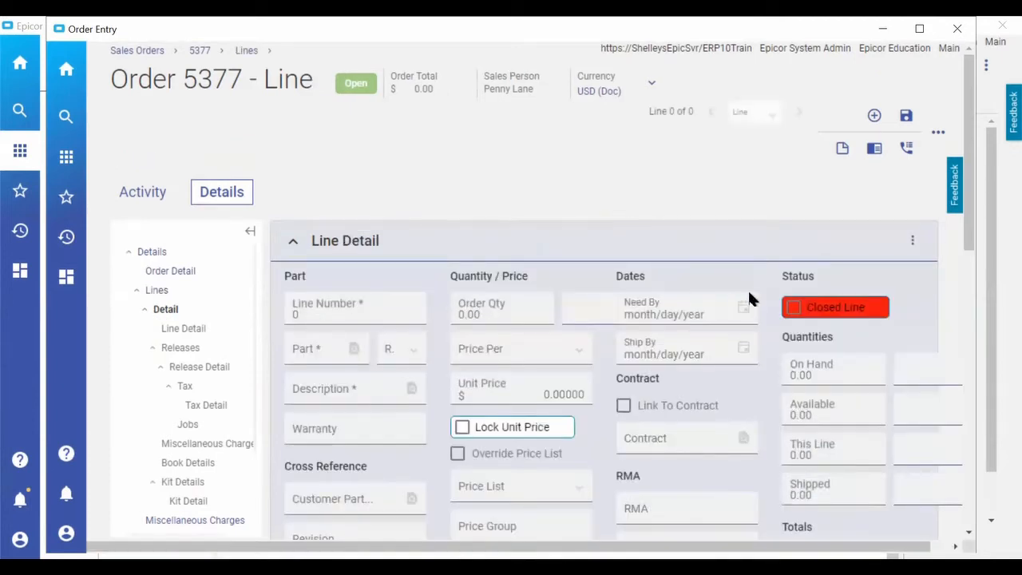
pyautogui.scroll(-1, 918, 280)
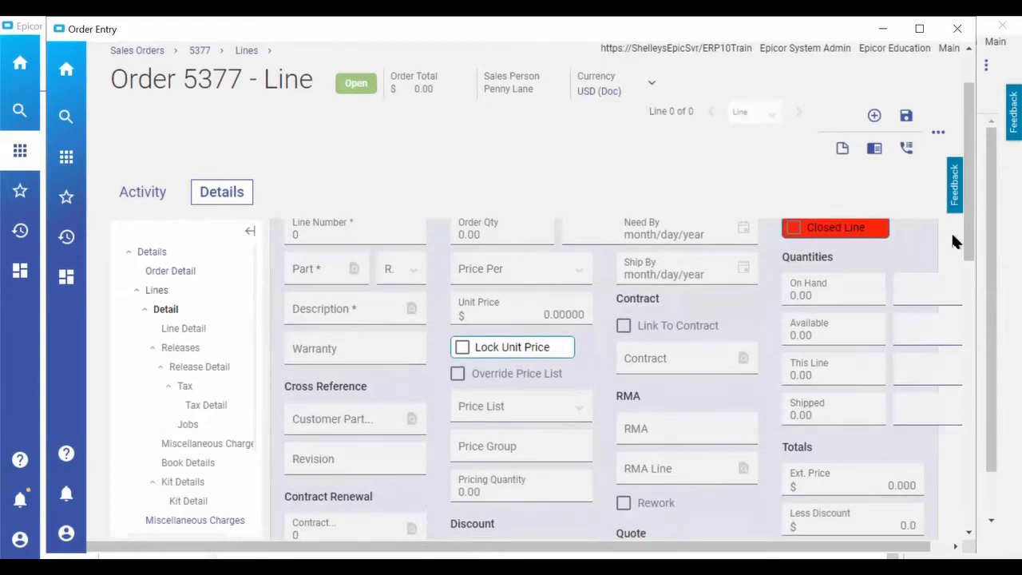
pyautogui.scroll(1, 648, 303)
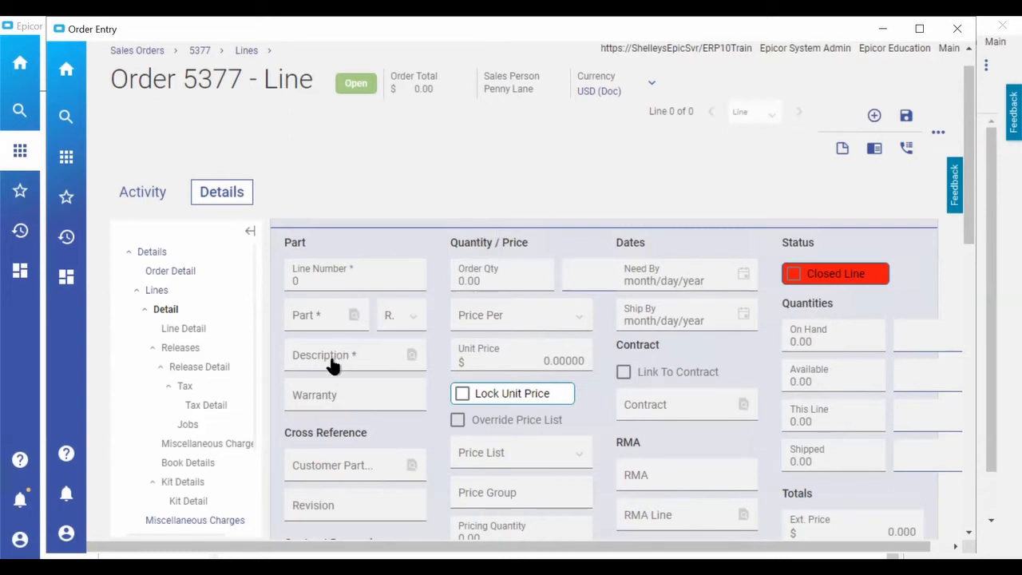
pyautogui.click(354, 314)
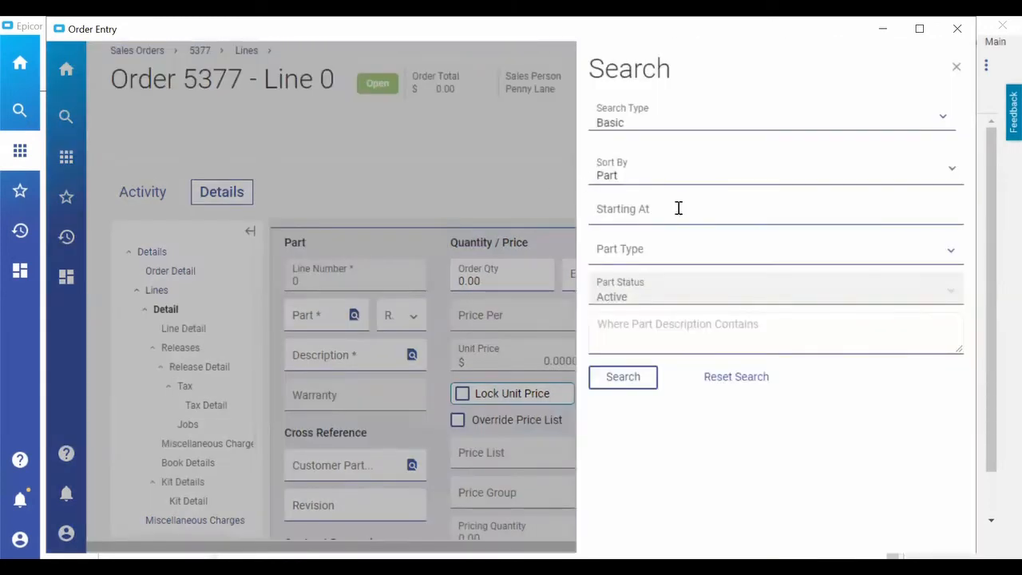
pyautogui.click(677, 211)
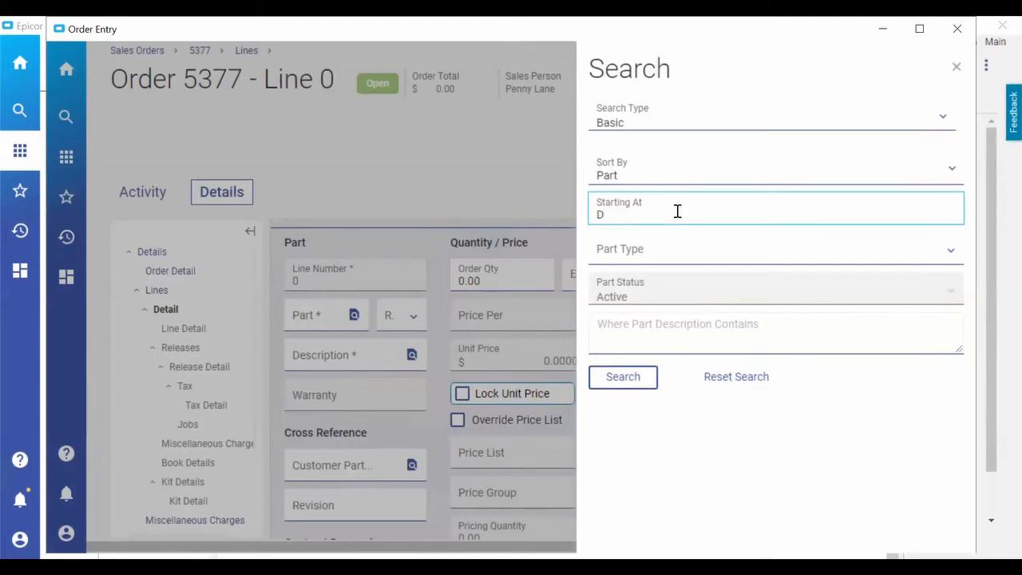
pyautogui.click(631, 378)
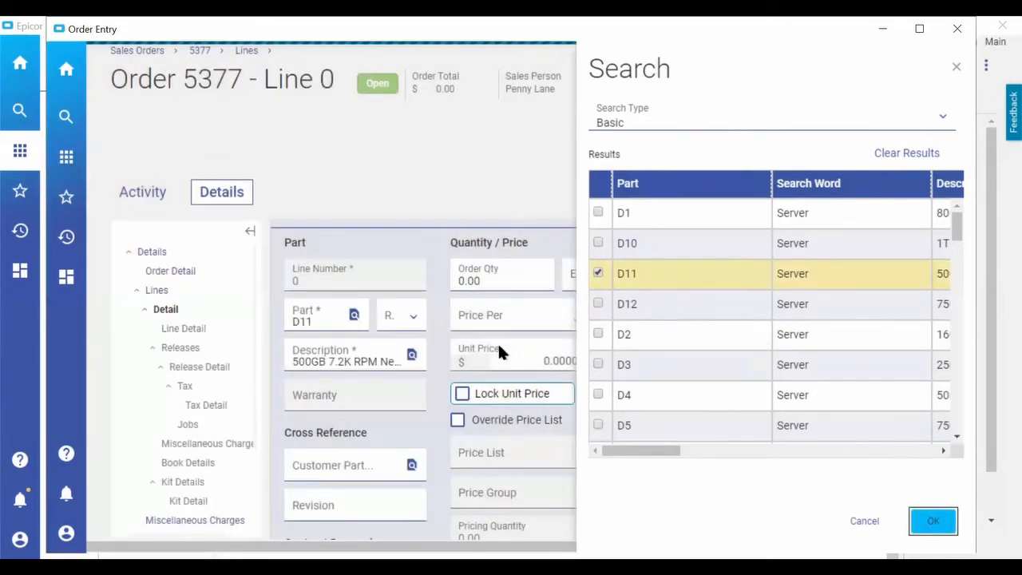
pyautogui.moveTo(542, 361); pyautogui.dragTo(591, 378)
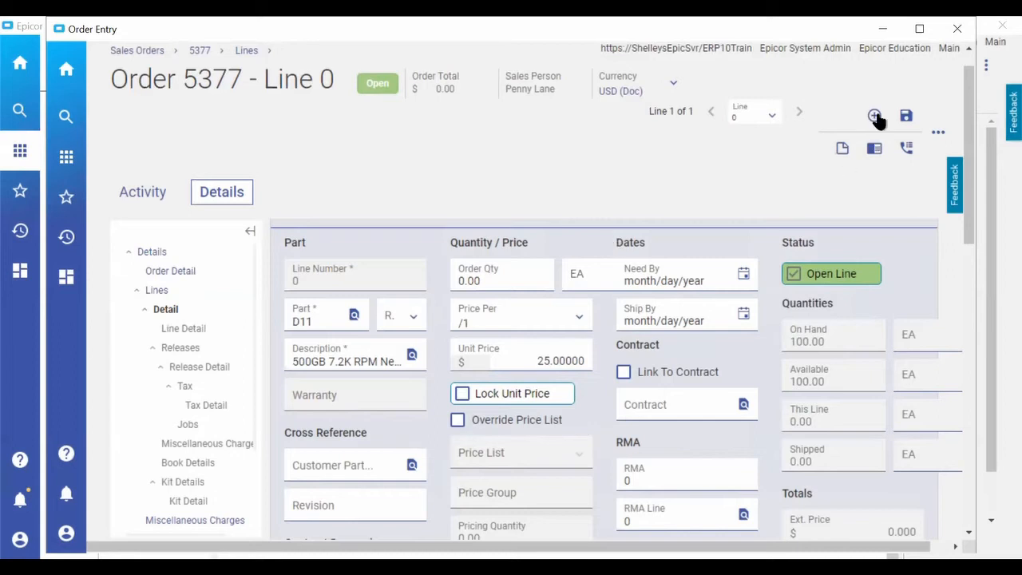
pyautogui.click(906, 117)
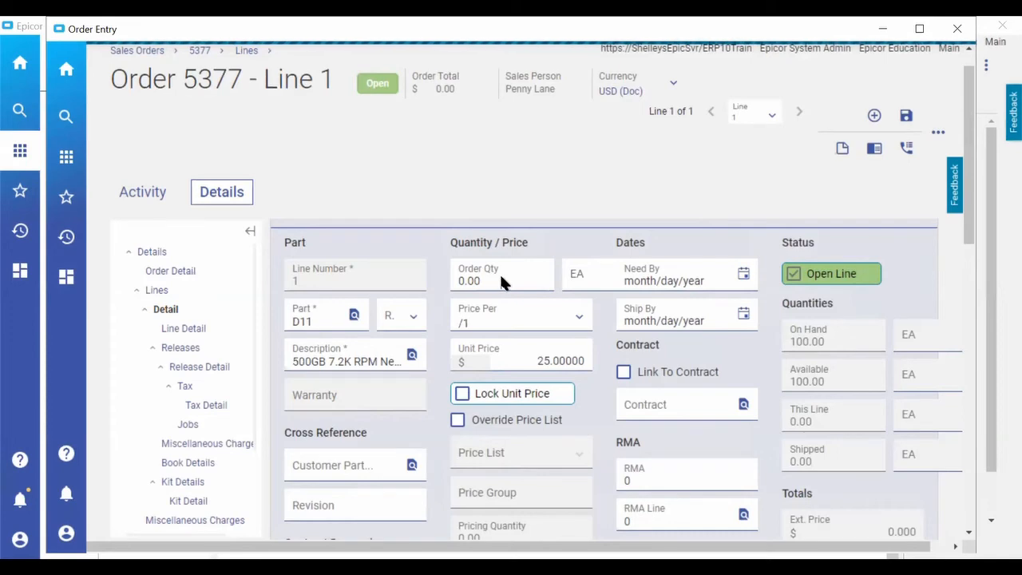
# Set line 1's order quantity to 10 and its need-by date to 3/26/2021 in Line Detail.
pyautogui.click(455, 281)
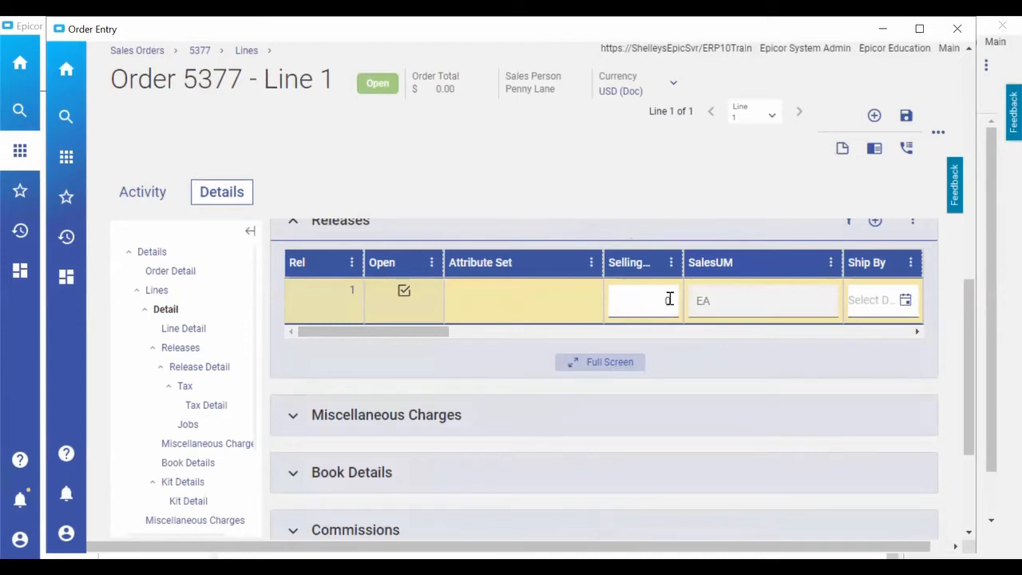
pyautogui.press('Tab')
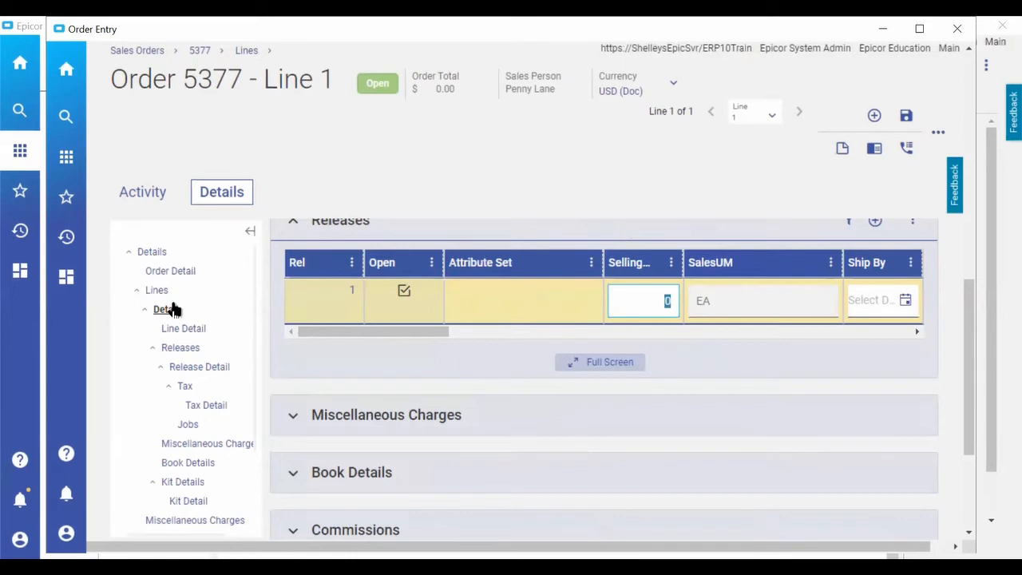
pyautogui.write('10')
pyautogui.press('Tab')
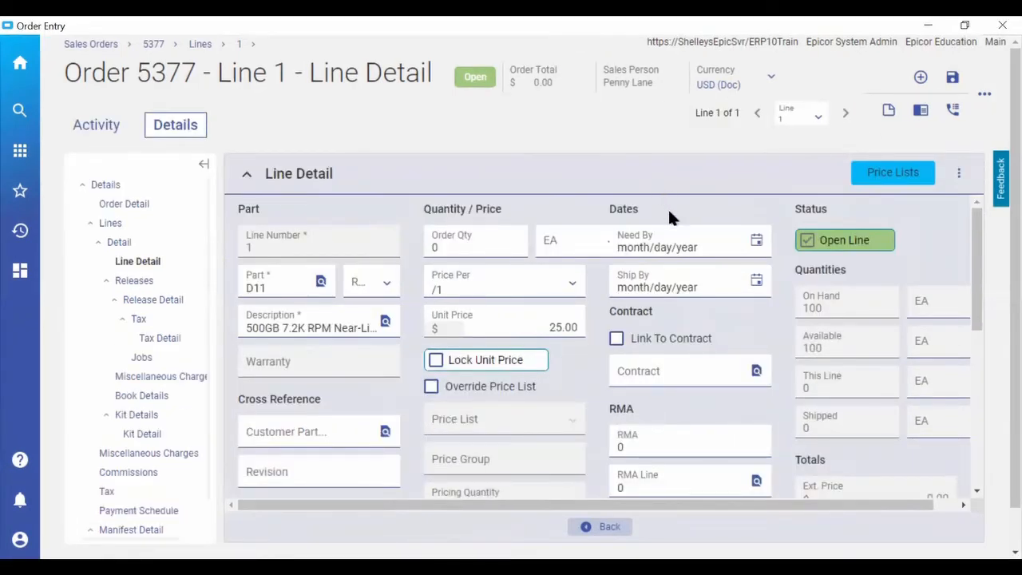
pyautogui.click(471, 249)
pyautogui.click(752, 254)
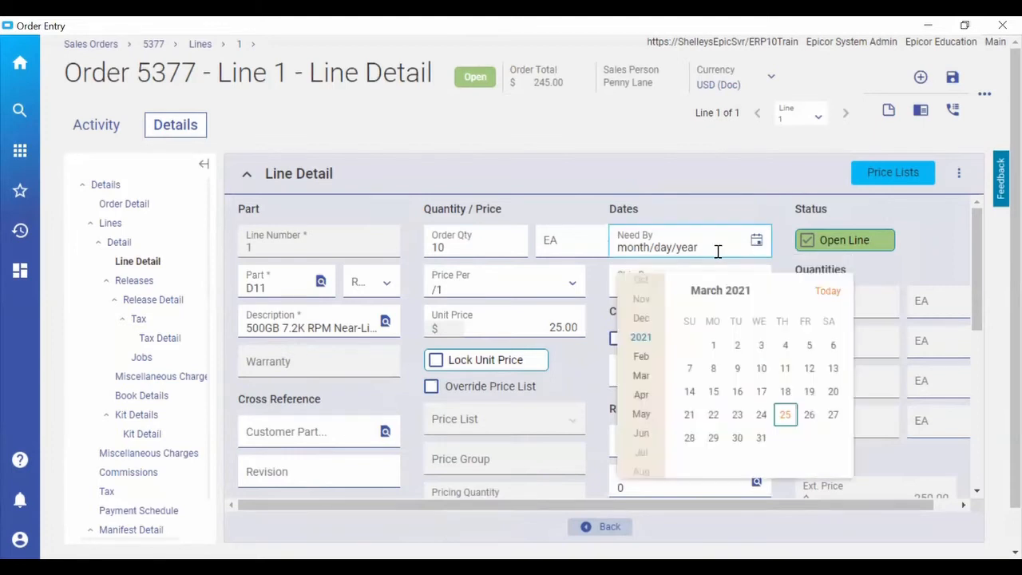
pyautogui.click(789, 411)
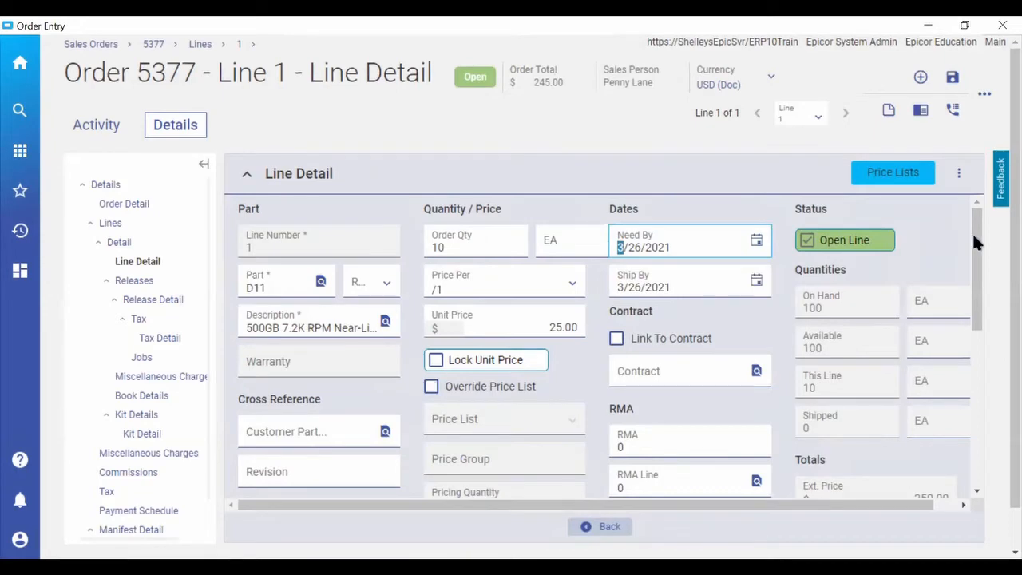
pyautogui.scroll(-2, 975, 246)
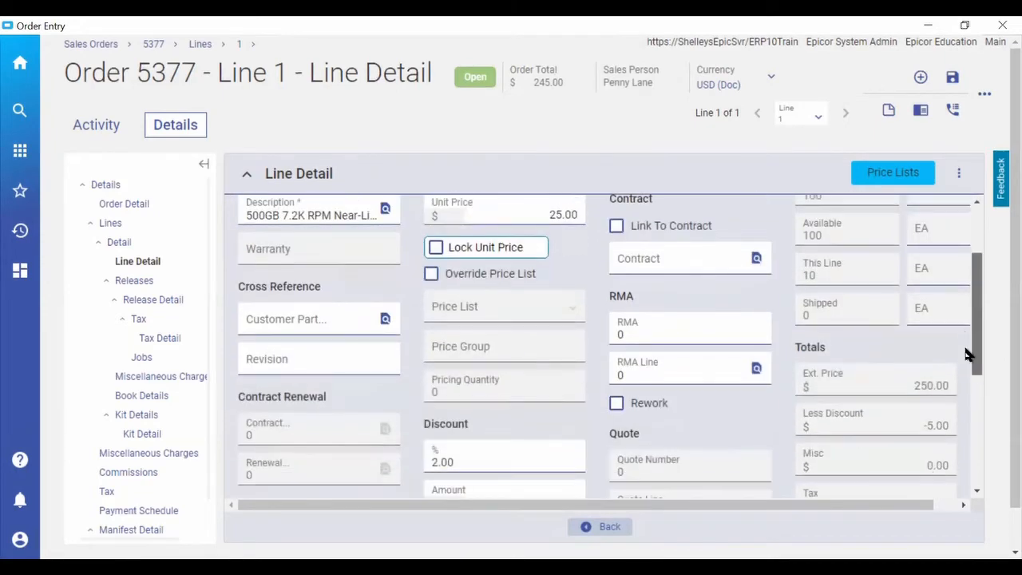
pyautogui.scroll(-3, 964, 348)
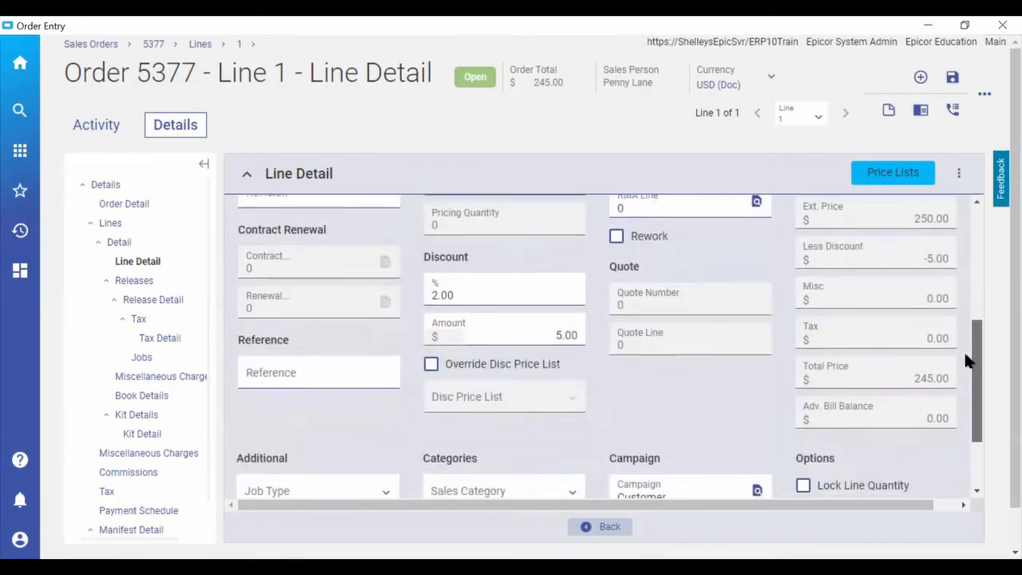
pyautogui.scroll(4, 965, 345)
pyautogui.scroll(1, 972, 205)
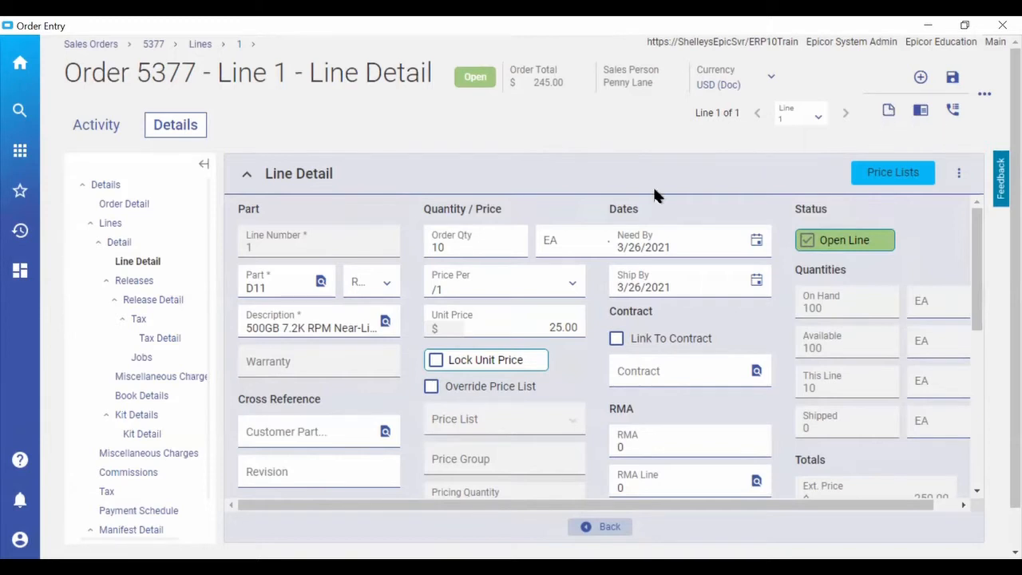
# Start a new memo on the order with the title Purchasing Memo and the note "Let's add a memo".
pyautogui.click(888, 110)
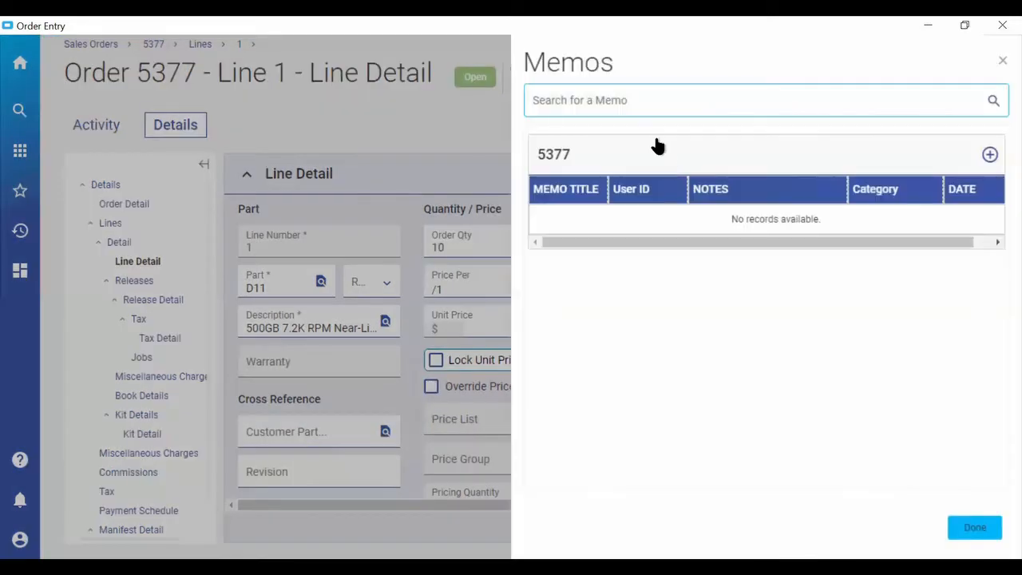
pyautogui.click(989, 155)
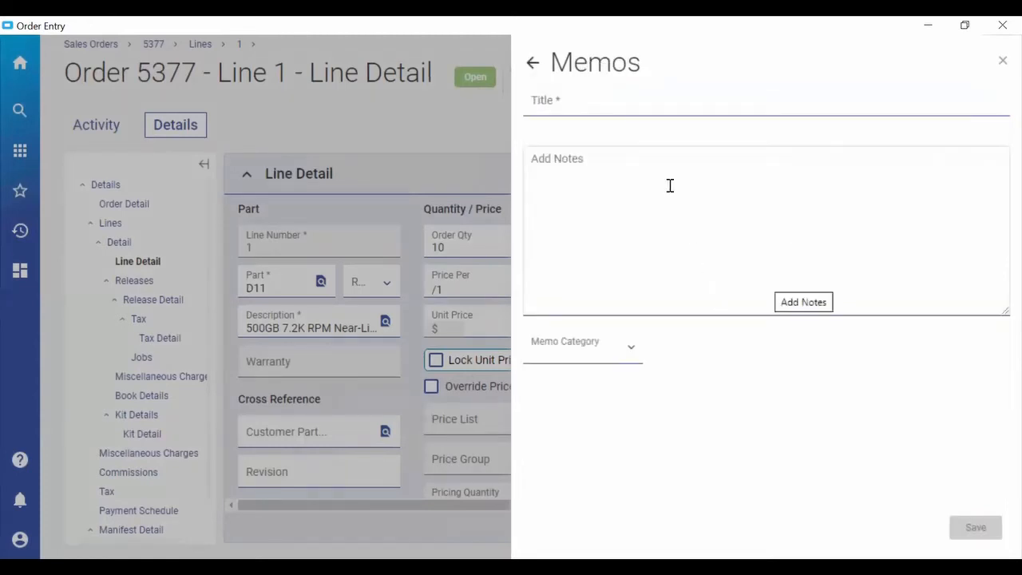
pyautogui.click(636, 105)
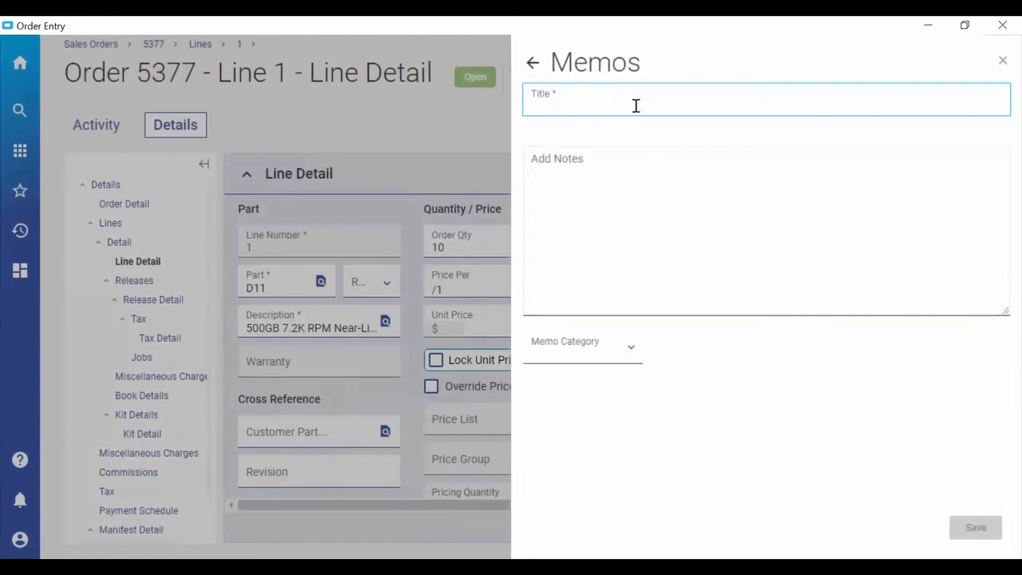
pyautogui.write('Purchasing Memo')
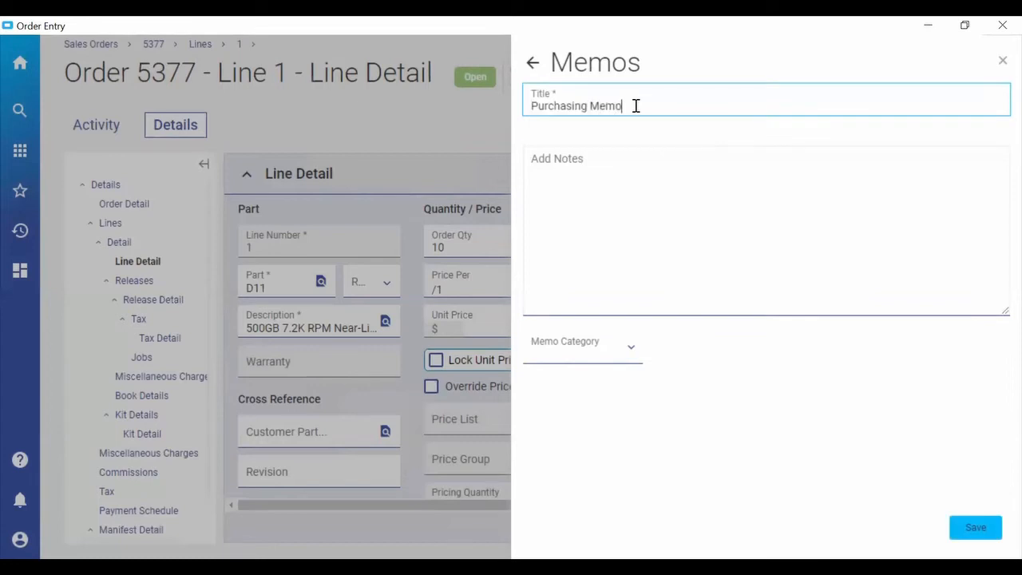
pyautogui.press('Tab')
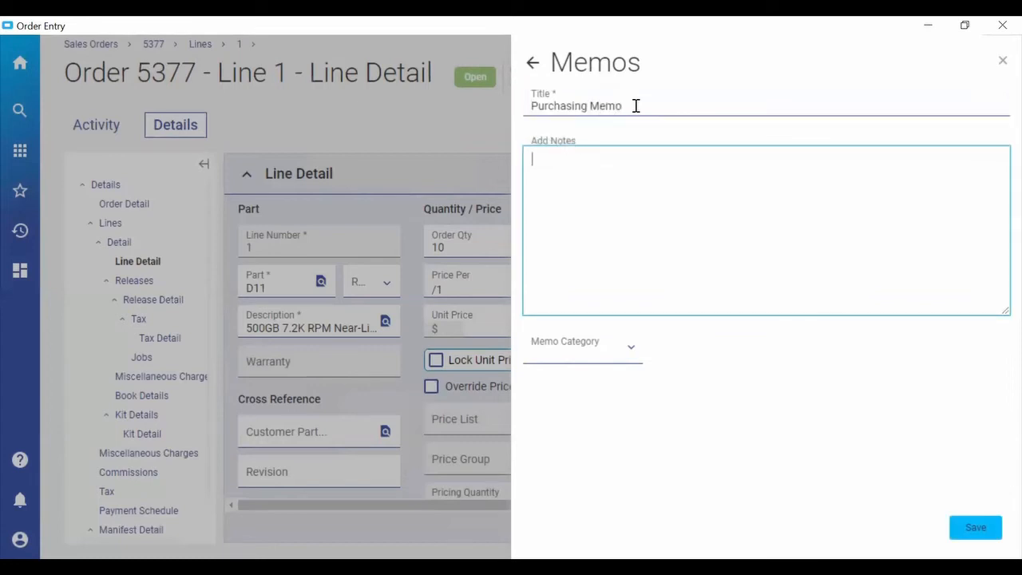
pyautogui.write("Let's add a memo")
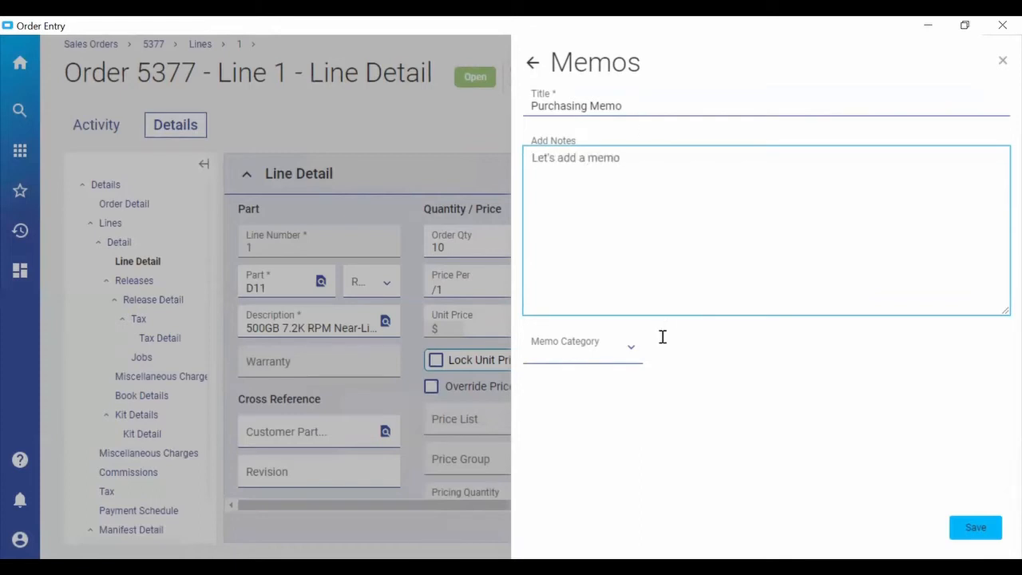
# Assign the Quantity Change category to the memo, save it, and reopen the order's memo list.
pyautogui.click(631, 351)
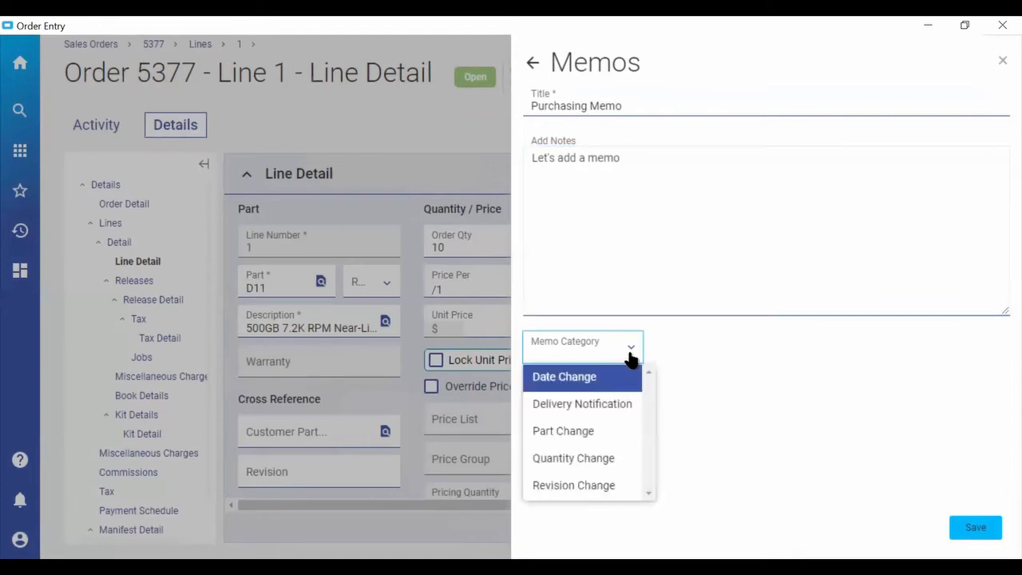
pyautogui.click(588, 458)
pyautogui.click(975, 527)
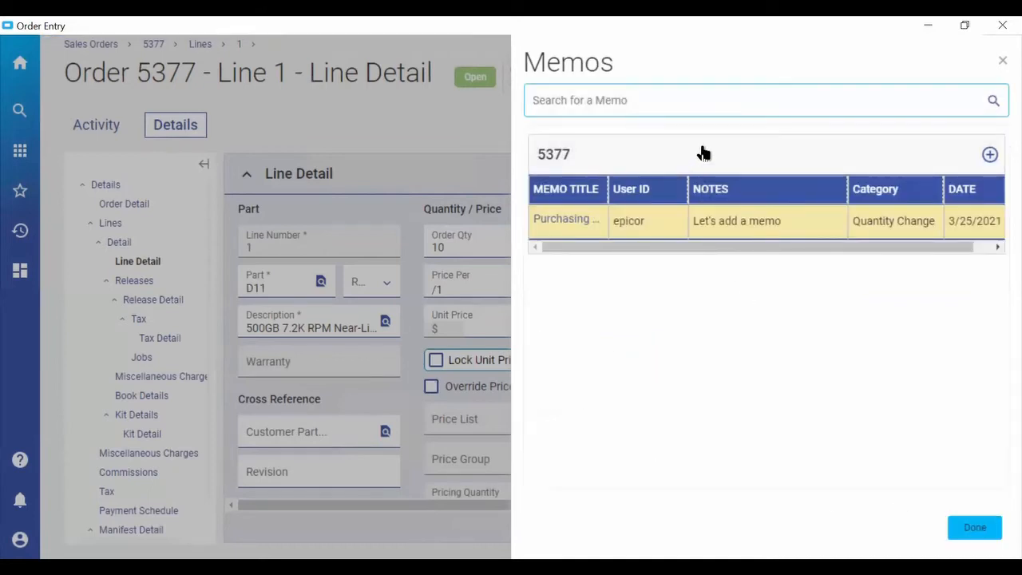
pyautogui.click(952, 521)
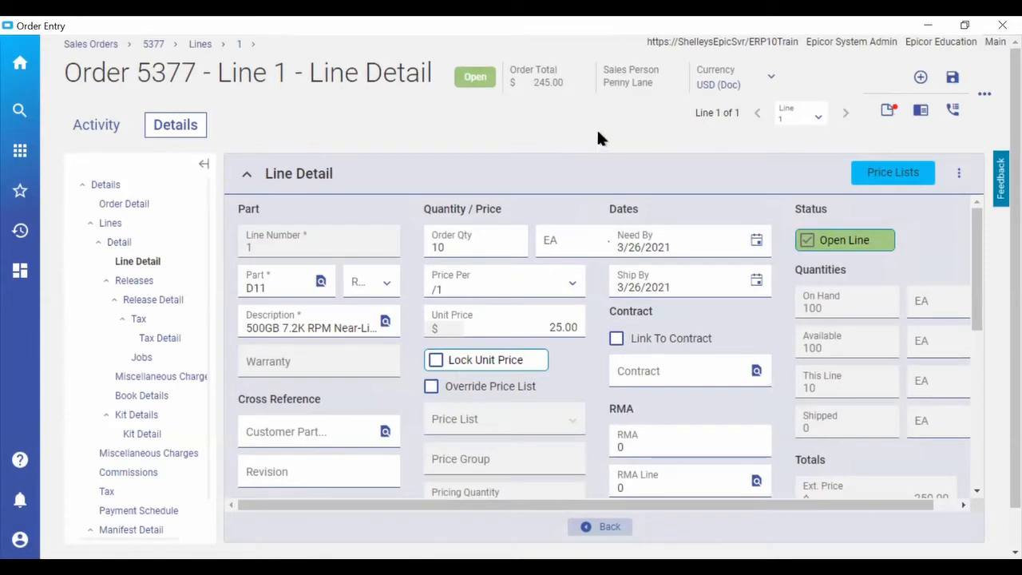
pyautogui.click(886, 111)
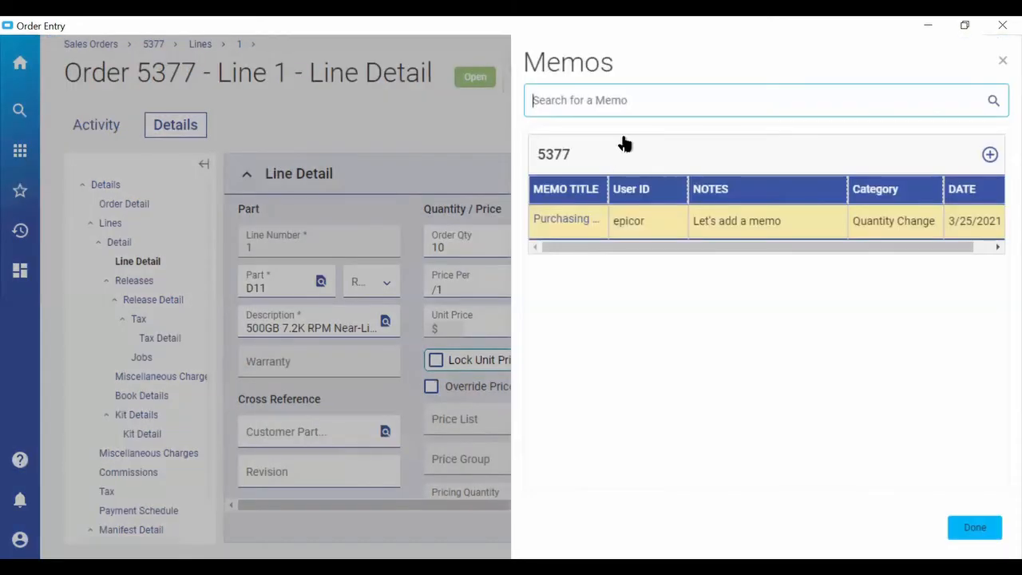
# Review the saved Purchasing Memo and the Change Log, closing each when done.
pyautogui.click(552, 156)
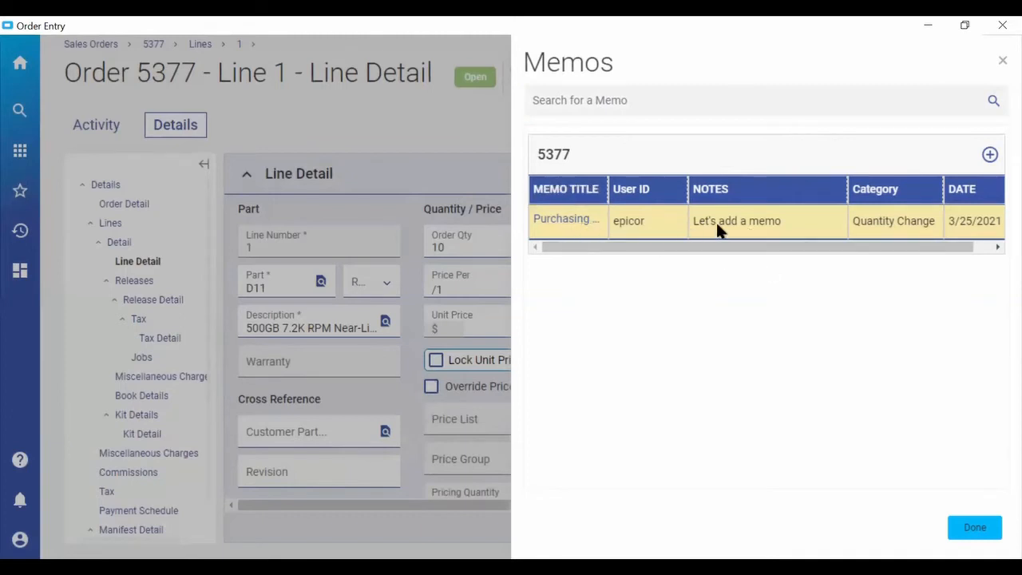
pyautogui.click(594, 214)
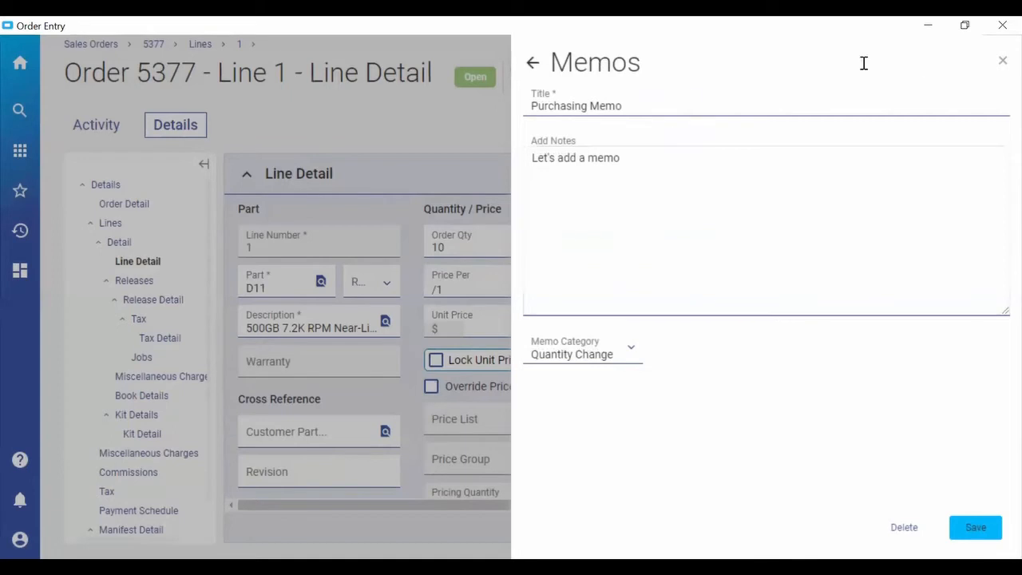
pyautogui.click(561, 70)
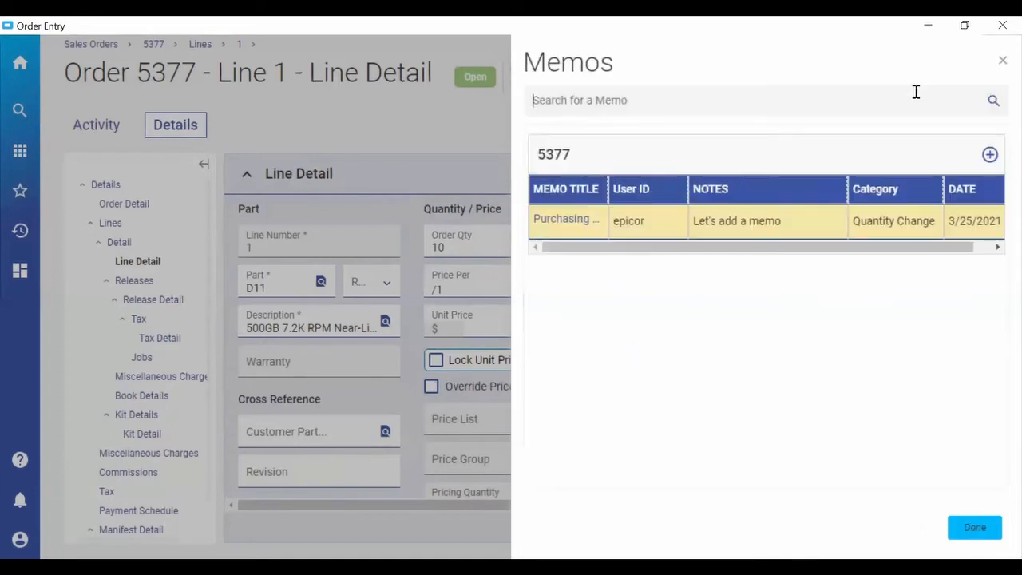
pyautogui.click(975, 528)
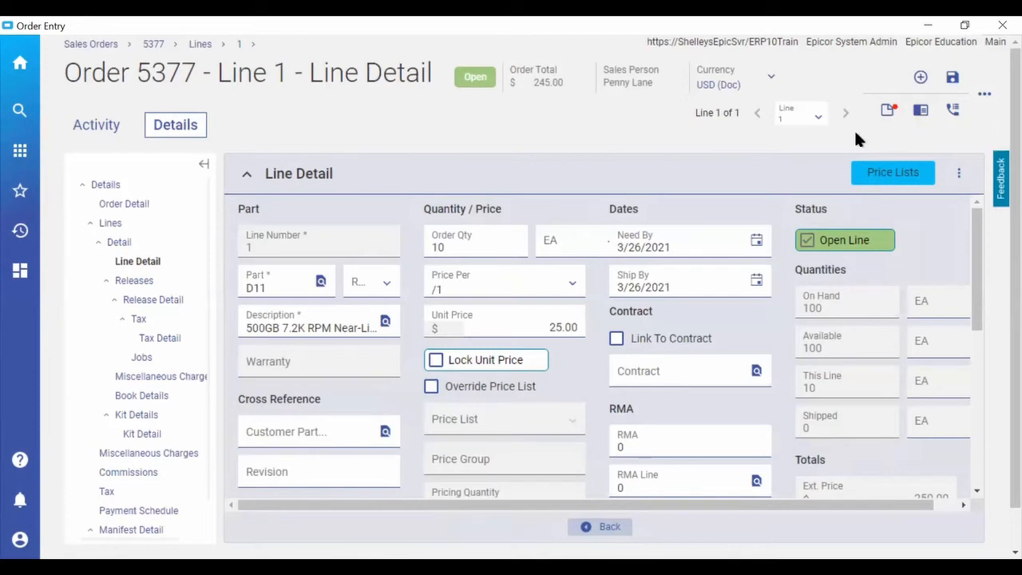
pyautogui.click(887, 109)
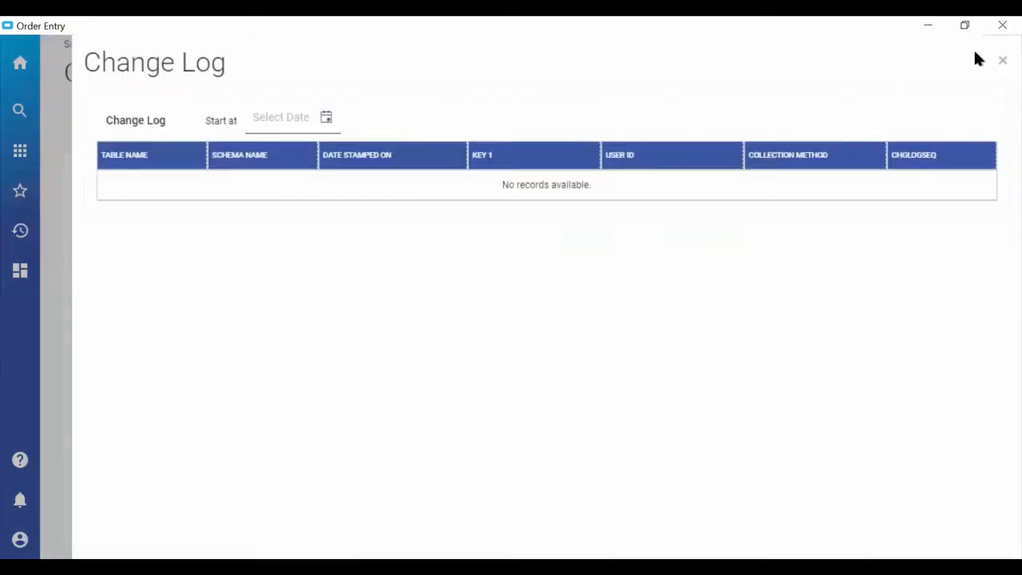
pyautogui.click(1002, 61)
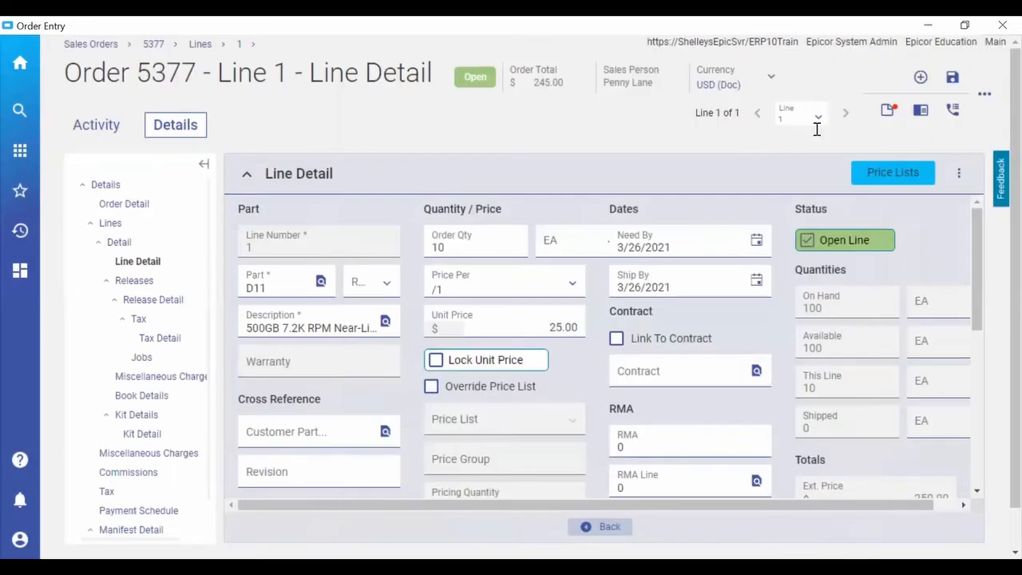
# Start a new call log entry for the order with call type E-Mail and assign the call owner.
pyautogui.click(955, 112)
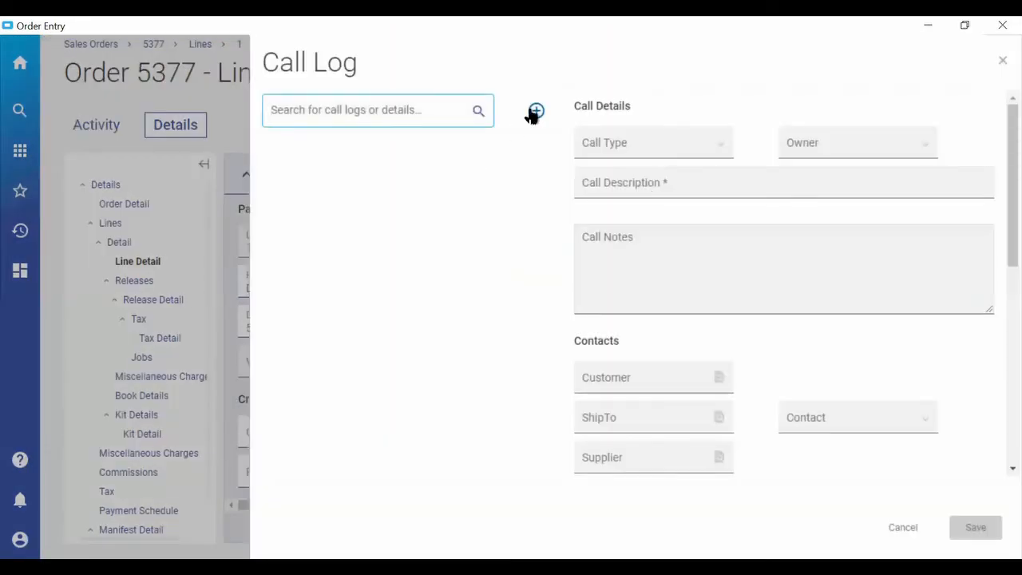
pyautogui.click(535, 112)
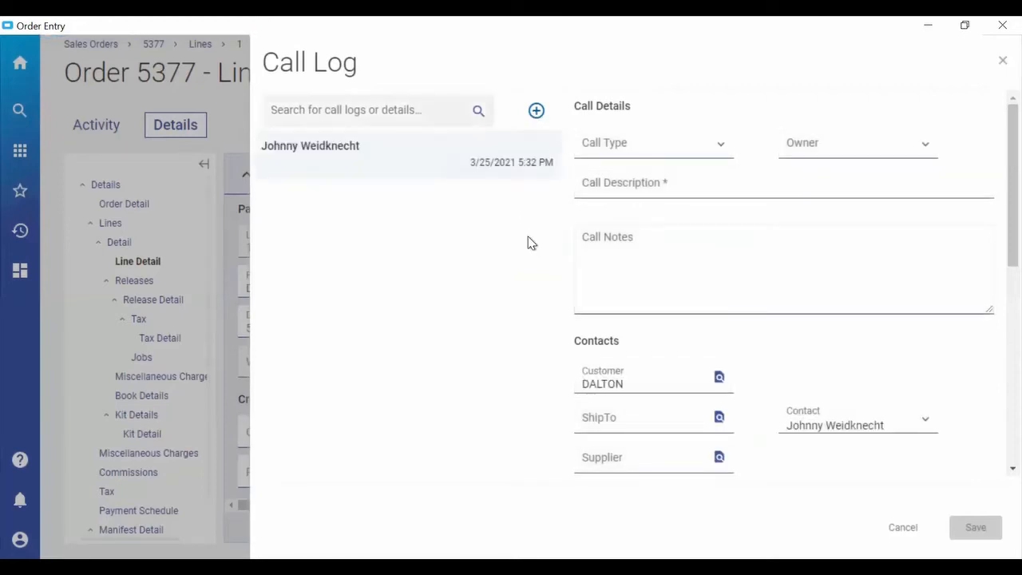
pyautogui.click(719, 149)
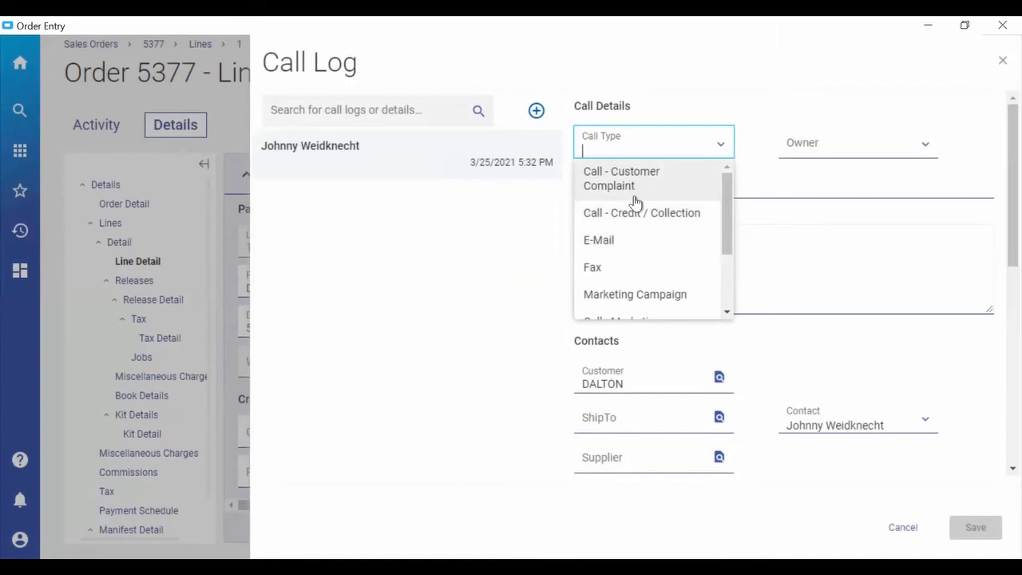
pyautogui.click(611, 242)
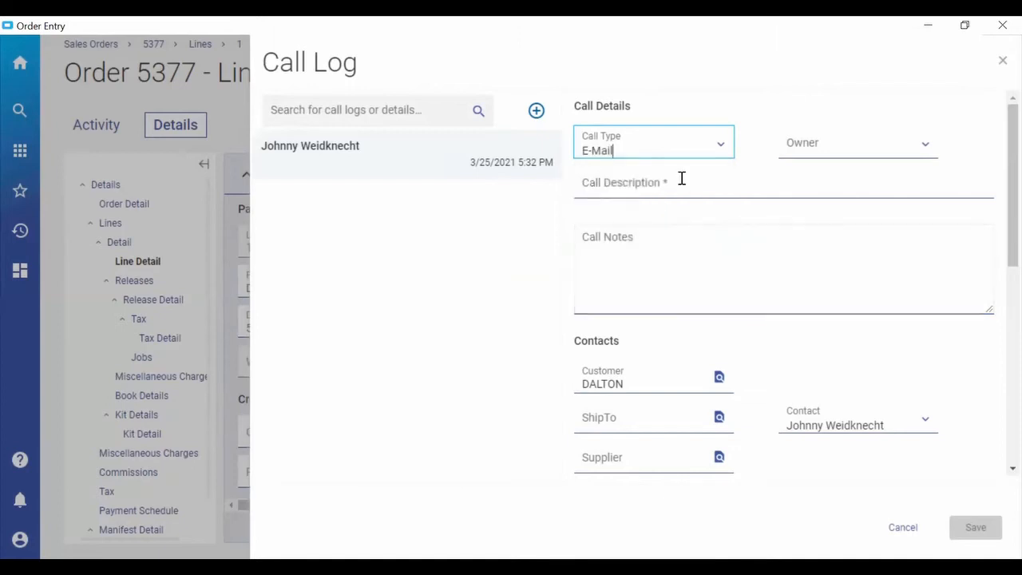
pyautogui.click(919, 148)
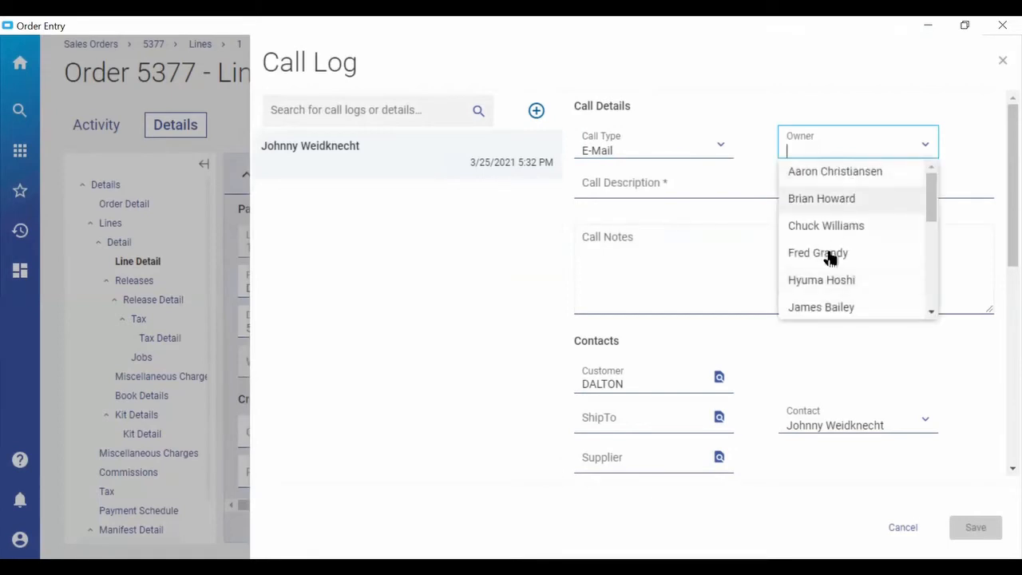
pyautogui.press('Return')
# Enter the call description "Testing this" and the notes "Adding call notes", save the call log, and review its details.
pyautogui.click(695, 182)
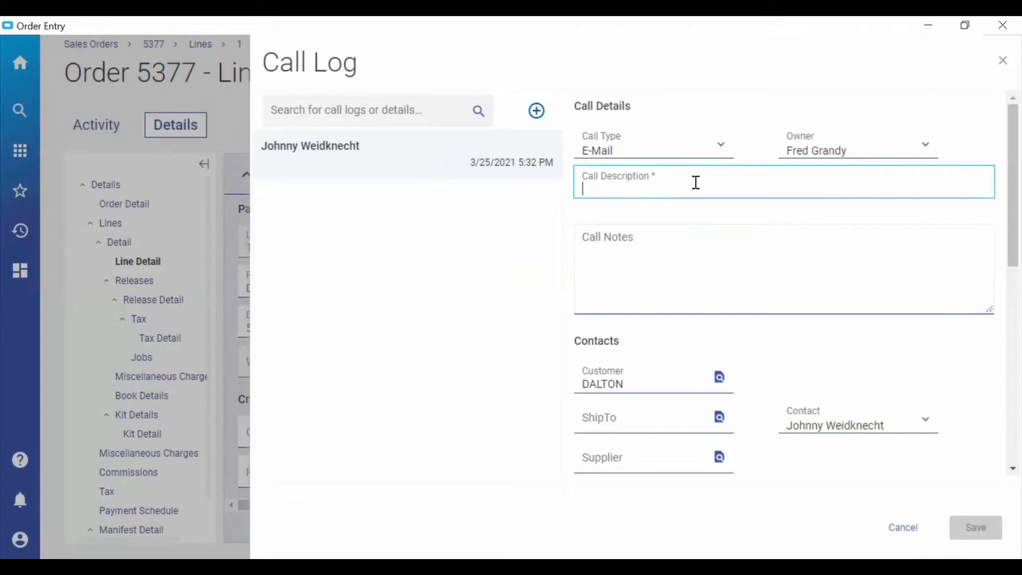
pyautogui.write('Testing this')
pyautogui.press('Tab')
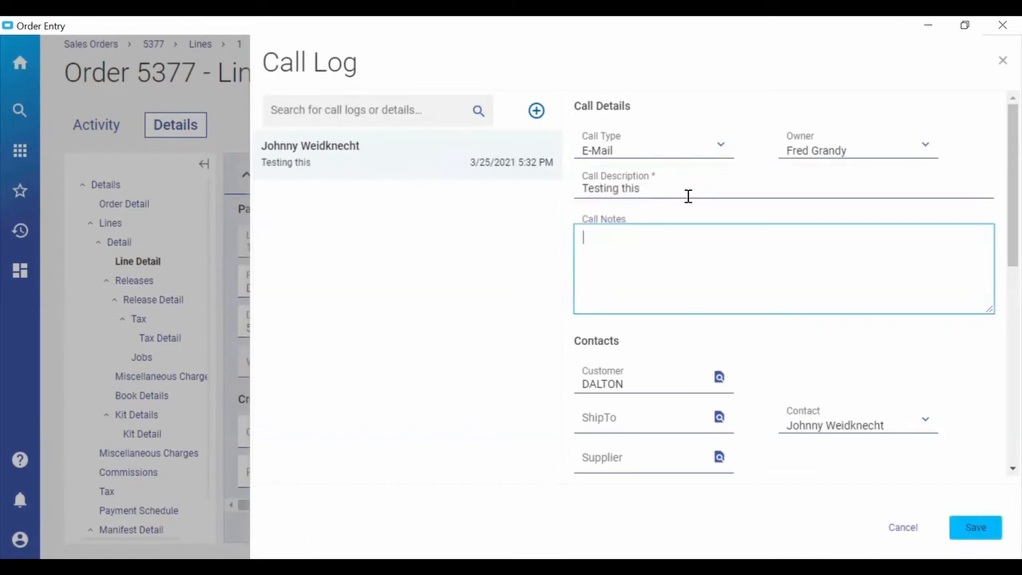
pyautogui.write('Adding call notes')
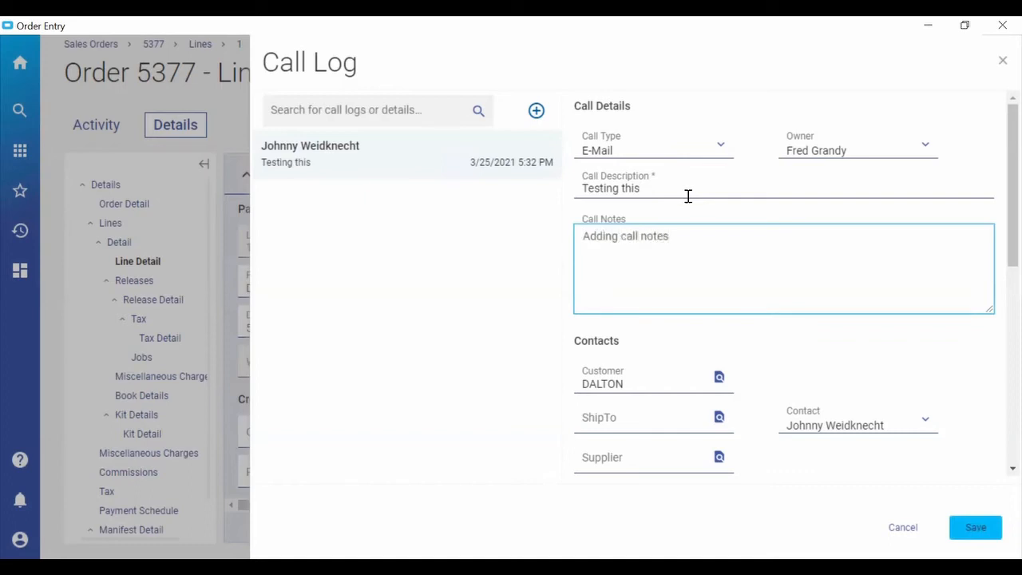
pyautogui.press('Tab')
pyautogui.click(975, 530)
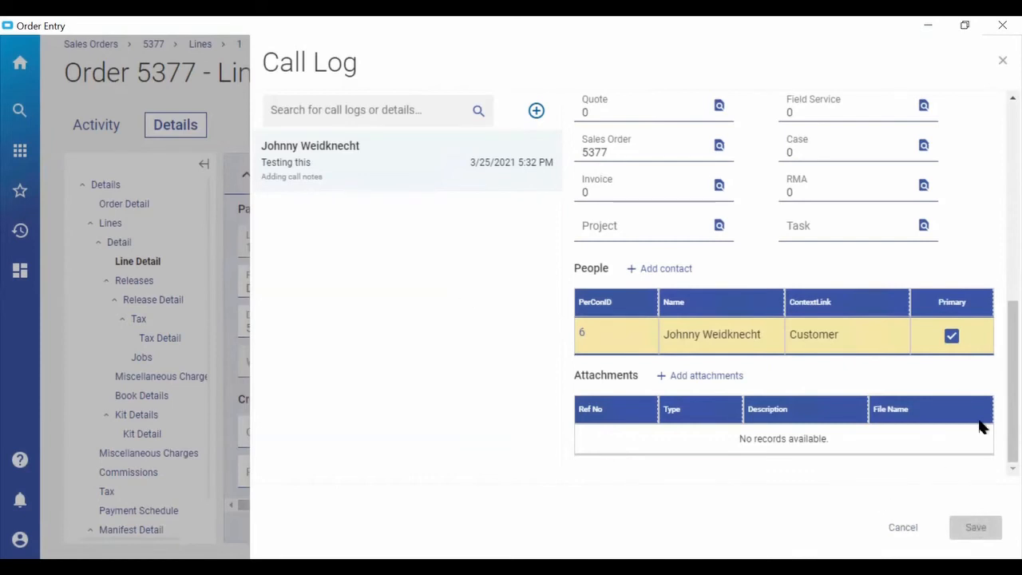
pyautogui.scroll(6, 994, 306)
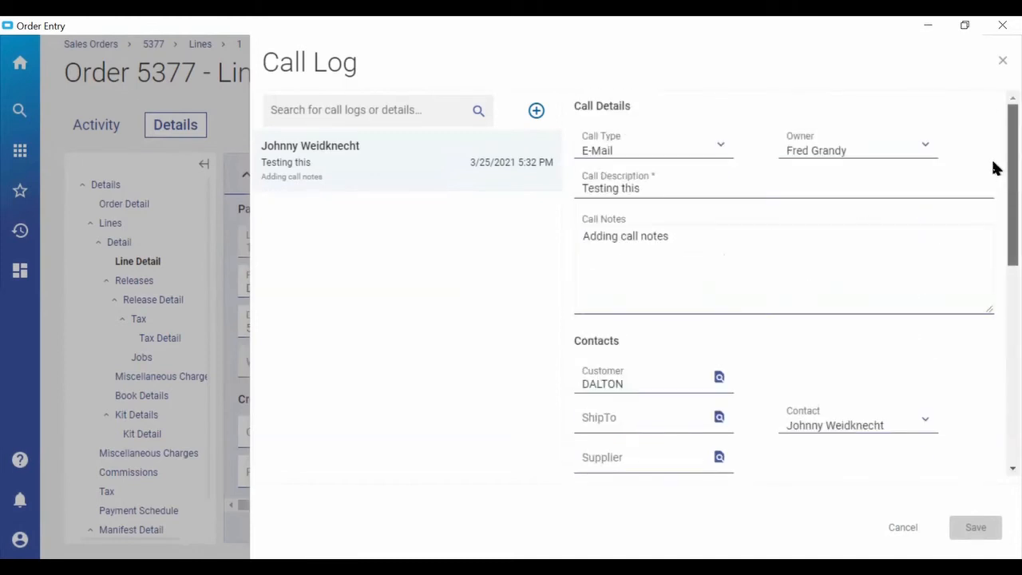
pyautogui.scroll(-1, 994, 315)
pyautogui.scroll(-5, 993, 315)
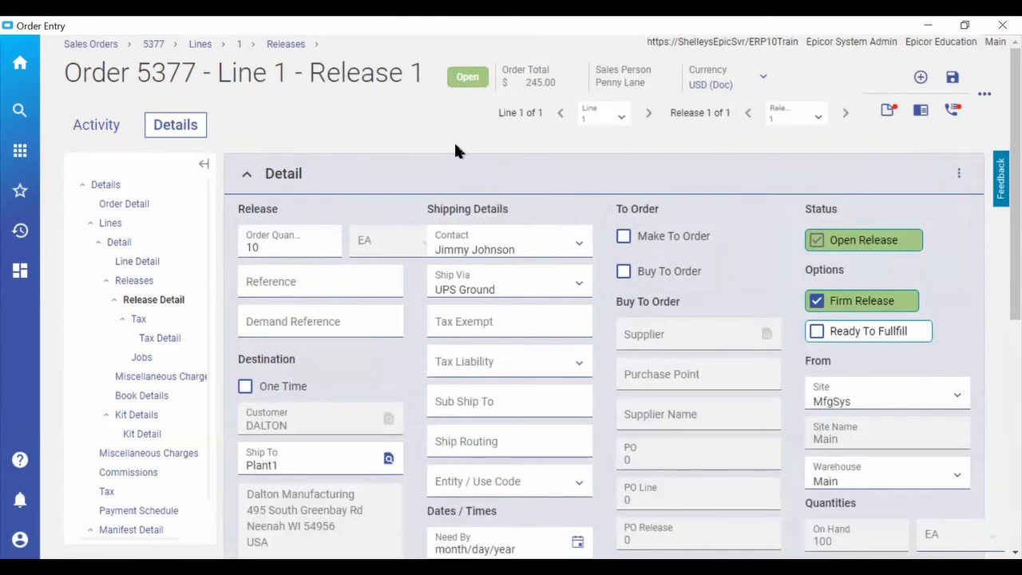
# Mark the order as Ready To Fulfill in Order Detail, save it, and refresh its lines and releases with the change.
pyautogui.click(128, 206)
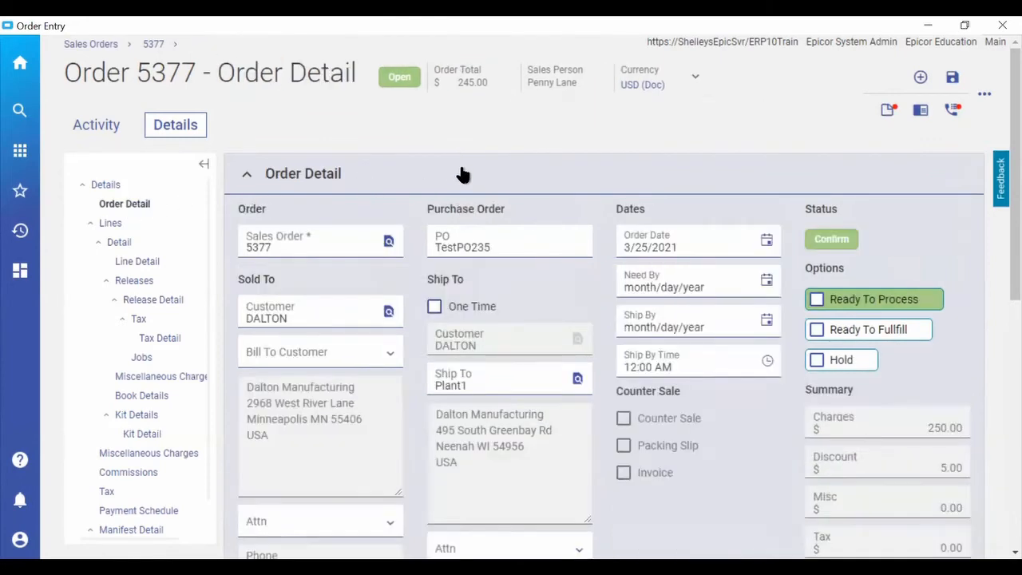
pyautogui.click(807, 329)
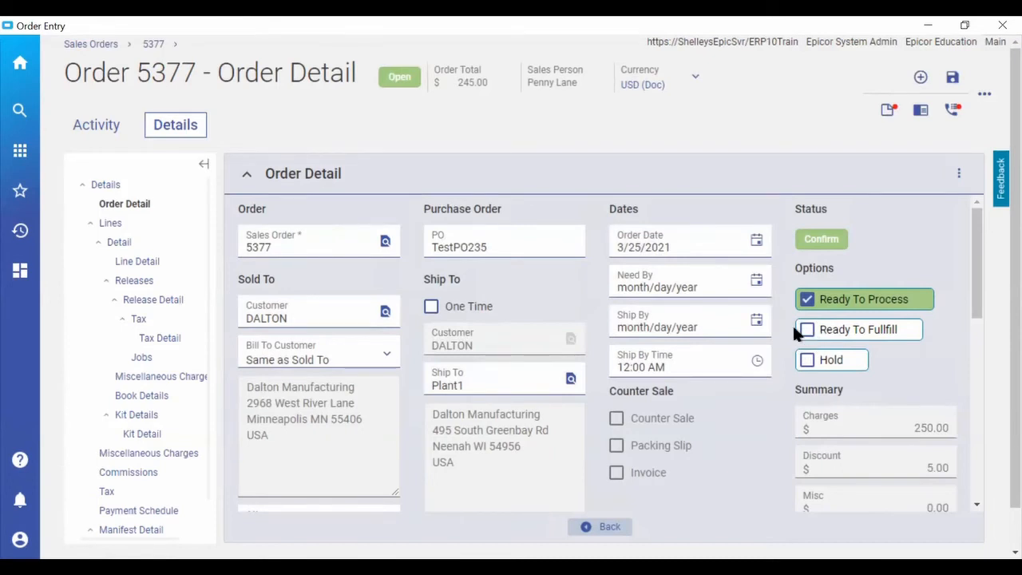
pyautogui.click(845, 335)
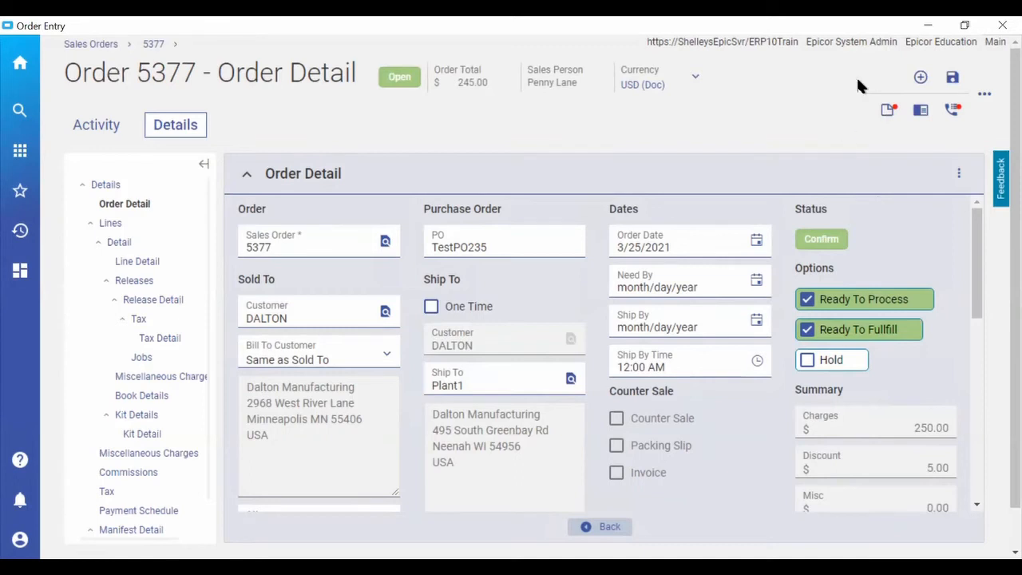
pyautogui.click(953, 78)
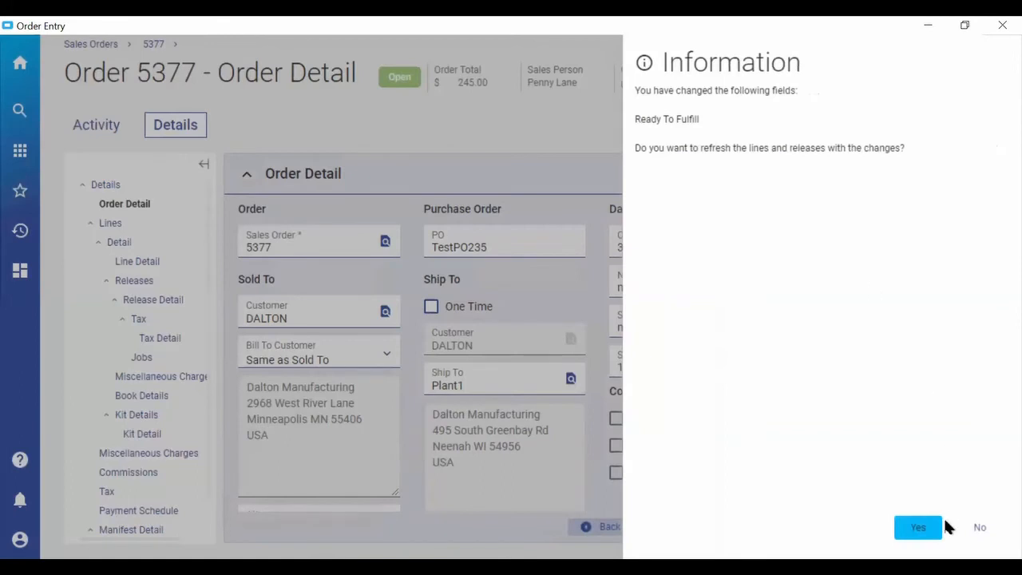
pyautogui.click(918, 525)
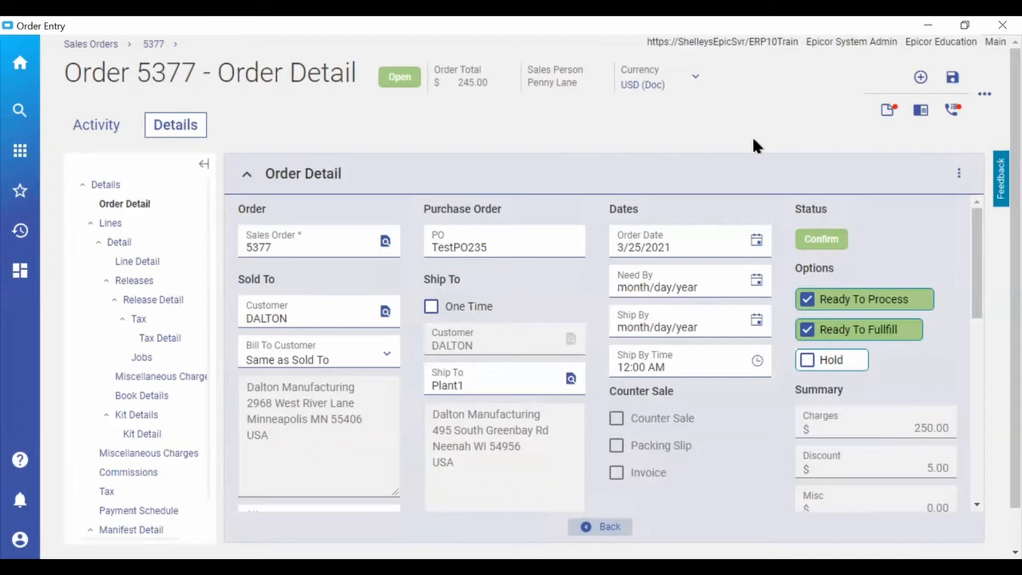
# Open the Sales Order Acknowledgement print form for the current order.
pyautogui.click(986, 97)
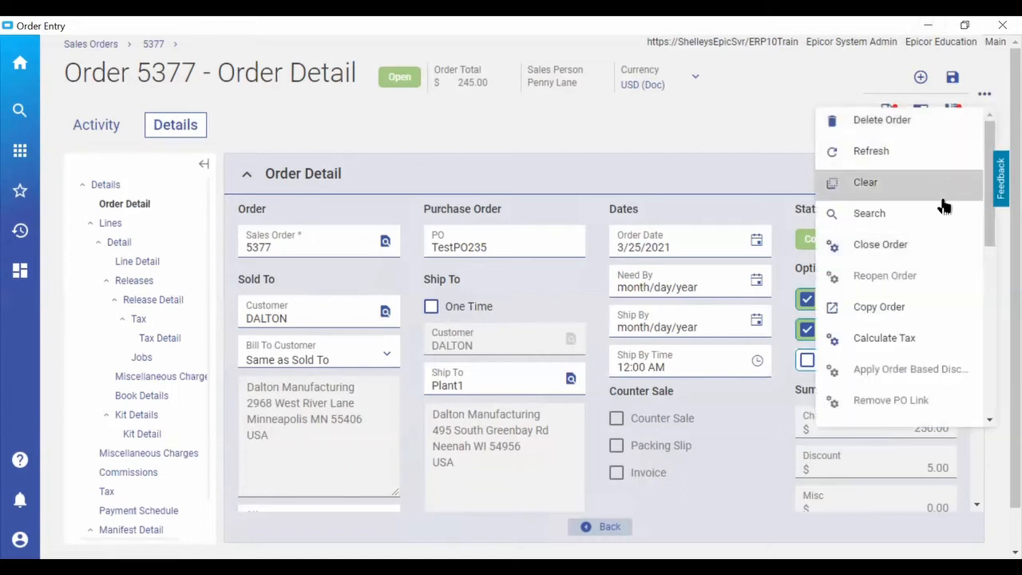
pyautogui.scroll(-2, 936, 238)
pyautogui.scroll(-3, 938, 243)
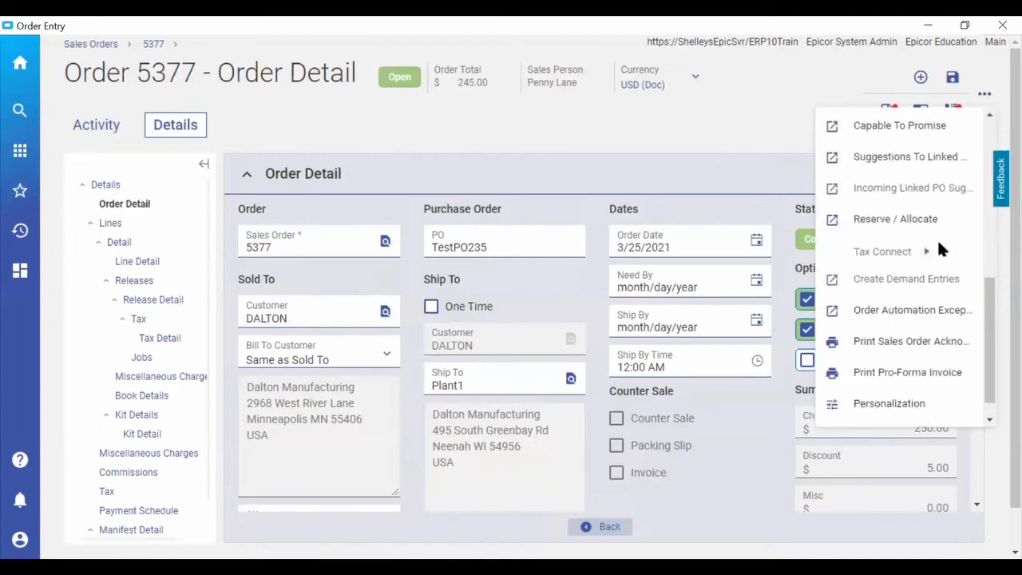
pyautogui.click(892, 343)
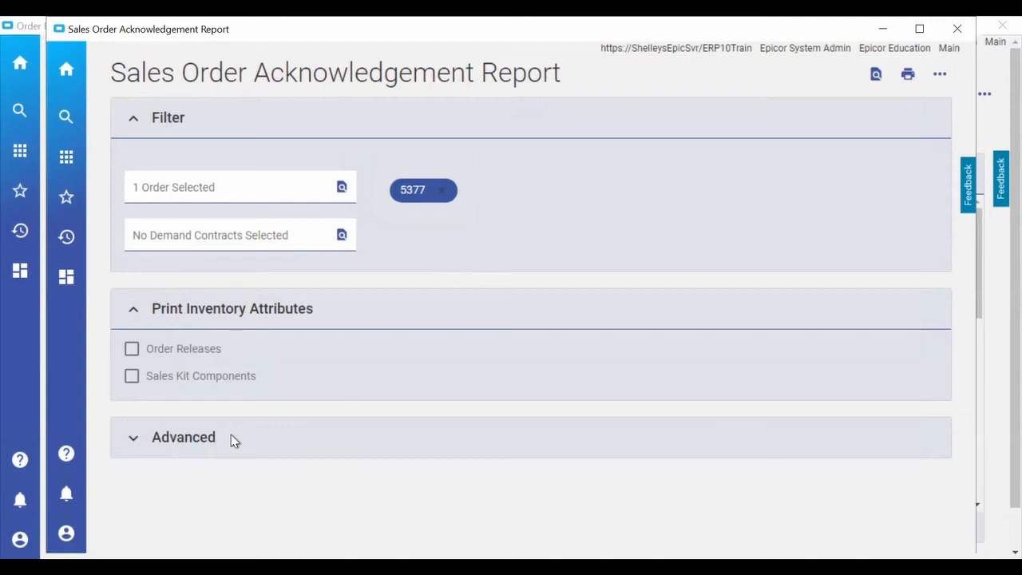
# Expand the report's Advanced section and examine its output format, schedule, report style and archive options.
pyautogui.click(184, 444)
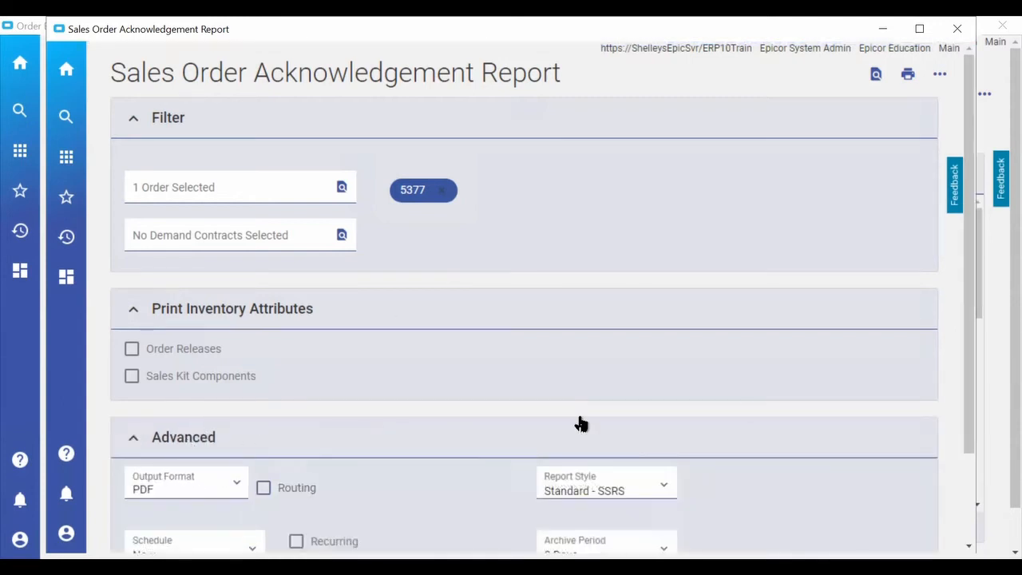
pyautogui.scroll(-2, 850, 382)
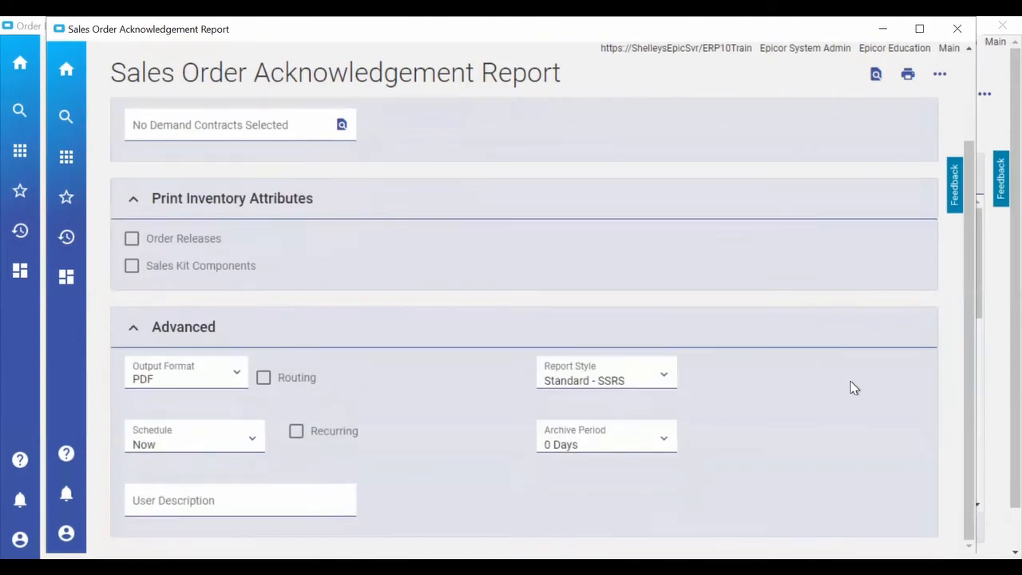
pyautogui.scroll(2, 850, 381)
pyautogui.scroll(-2, 850, 387)
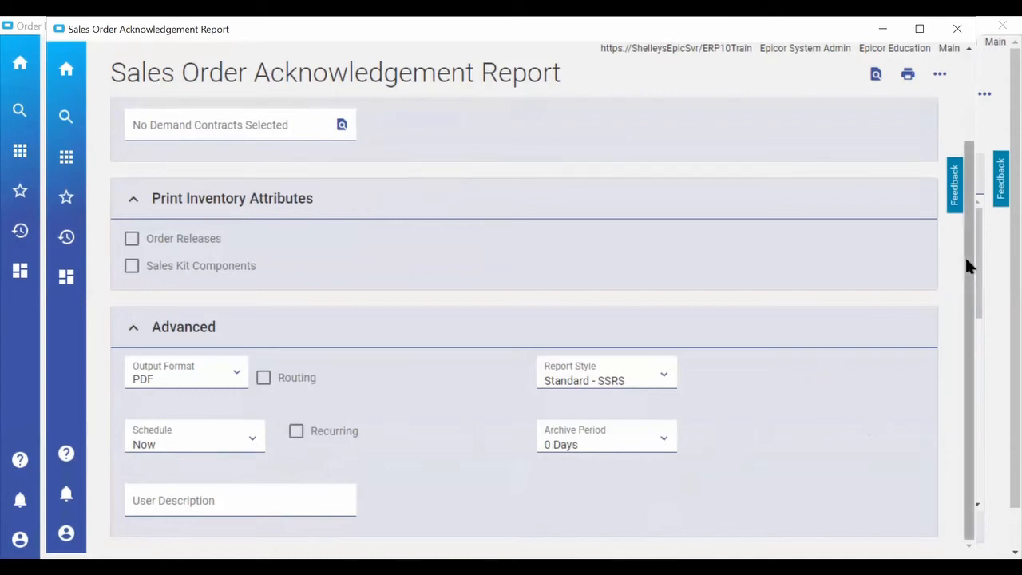
pyautogui.moveTo(964, 242); pyautogui.dragTo(972, 165)
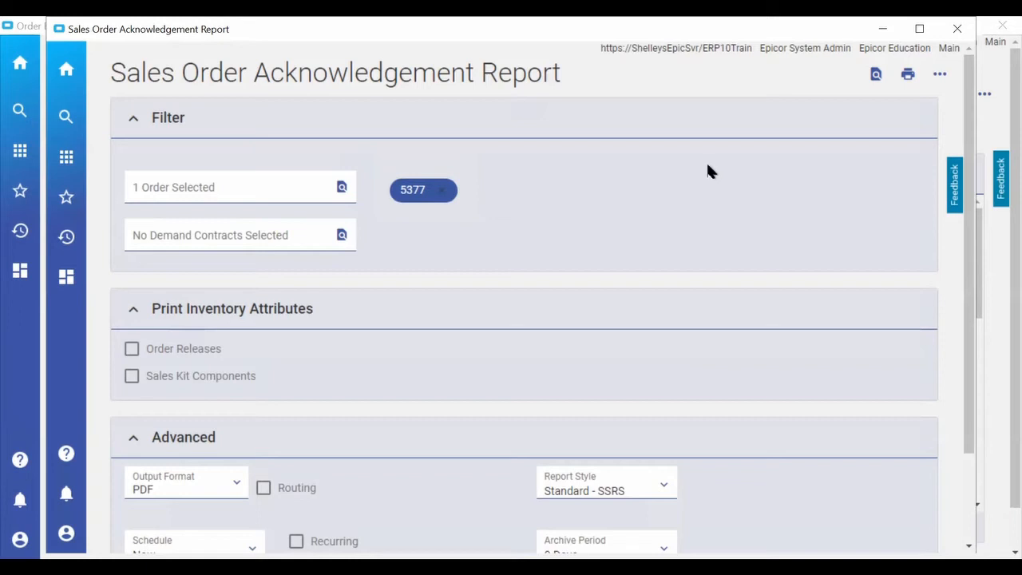
# Preview the Sales Order Acknowledgement as a PDF, read through its order details and totals, and close it.
pyautogui.click(875, 80)
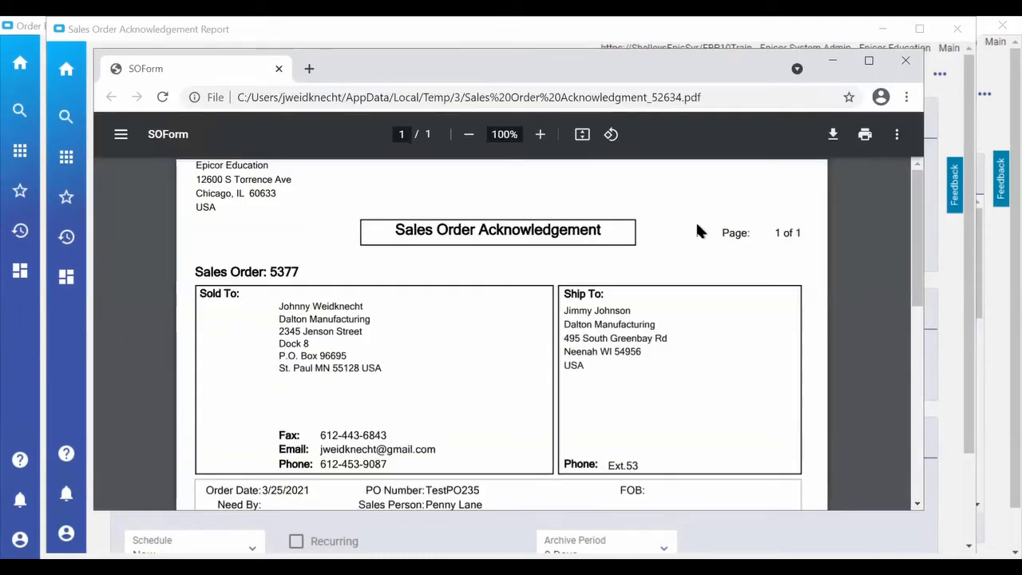
pyautogui.scroll(-2, 767, 289)
pyautogui.scroll(-4, 758, 293)
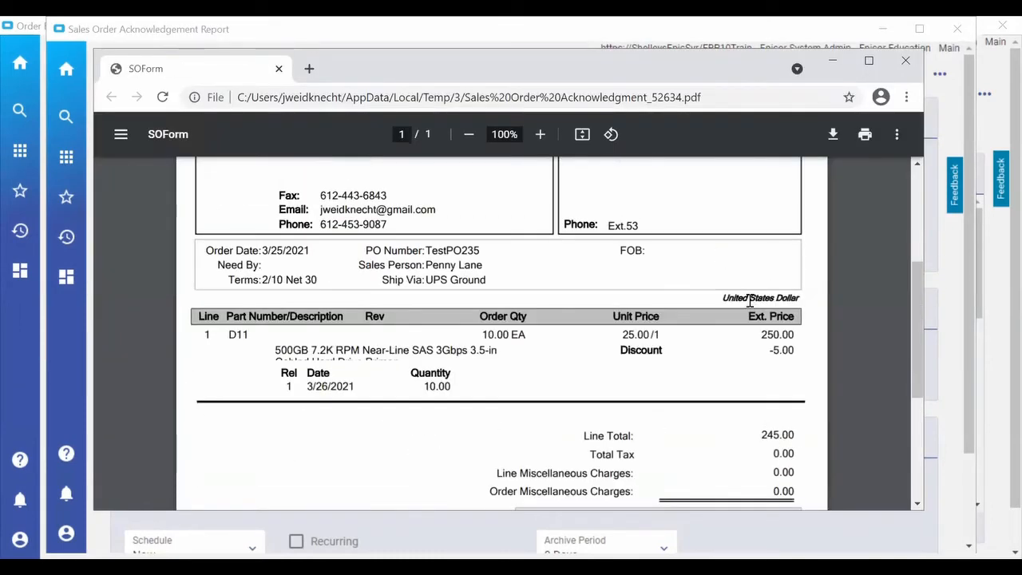
pyautogui.scroll(2, 749, 300)
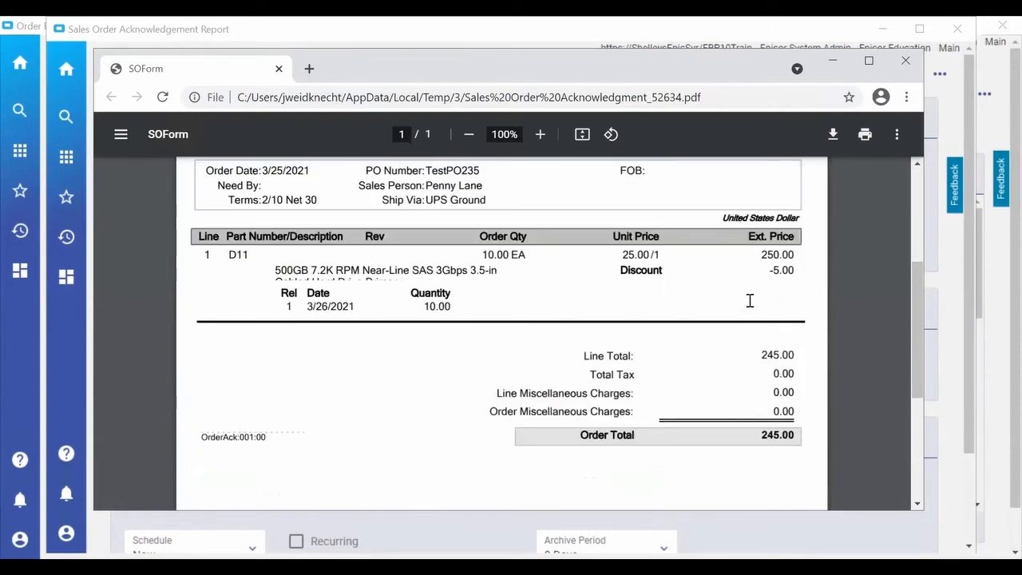
pyautogui.scroll(4, 750, 300)
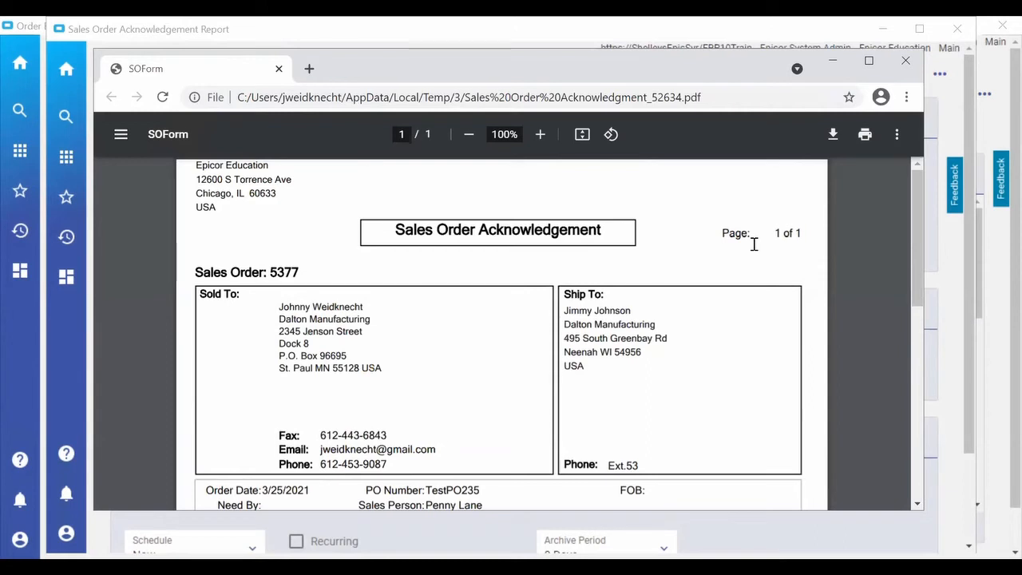
pyautogui.click(905, 62)
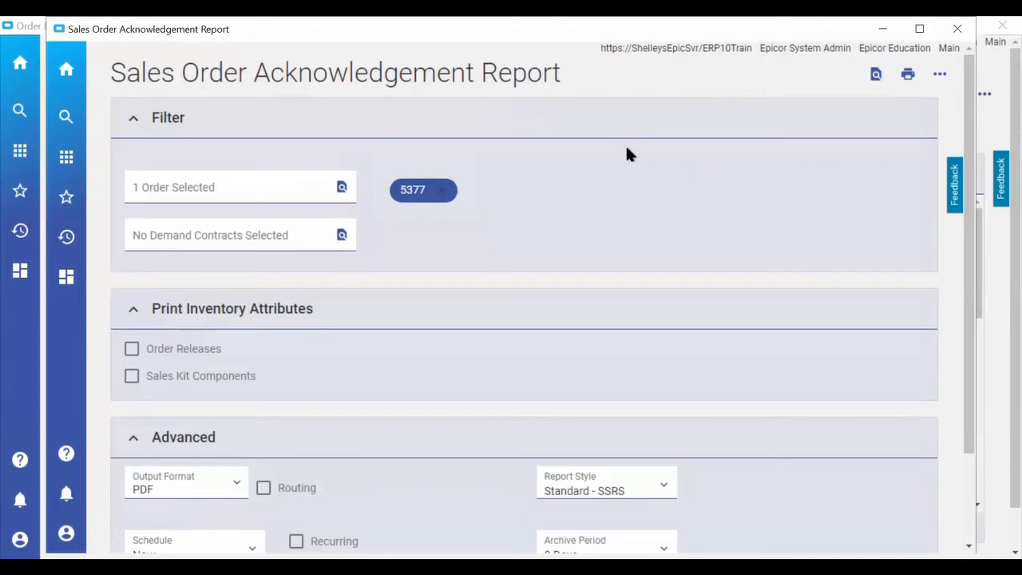
# Examine the additional actions available for the Sales Order Acknowledgement report.
pyautogui.click(939, 75)
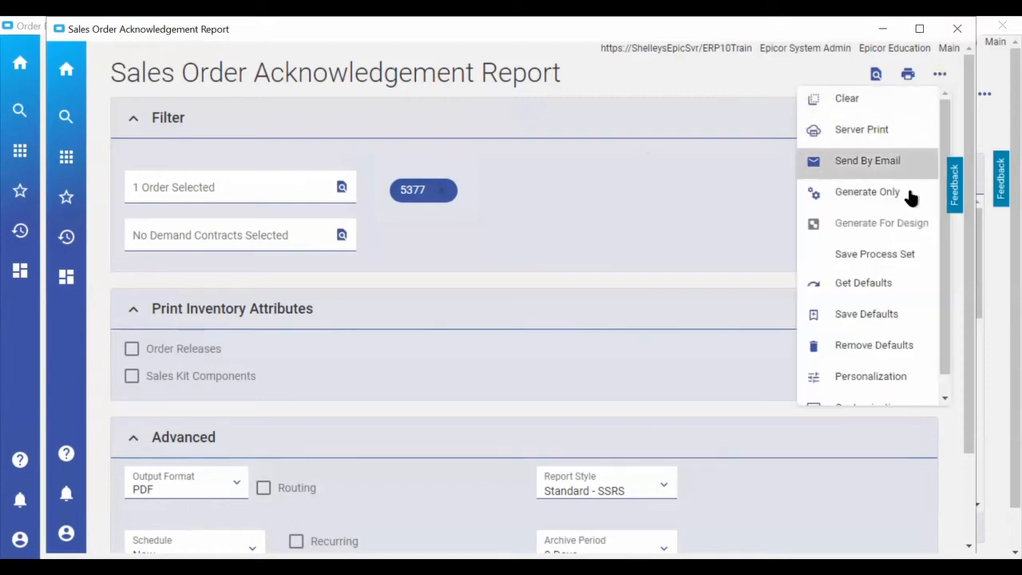
pyautogui.scroll(-1, 908, 227)
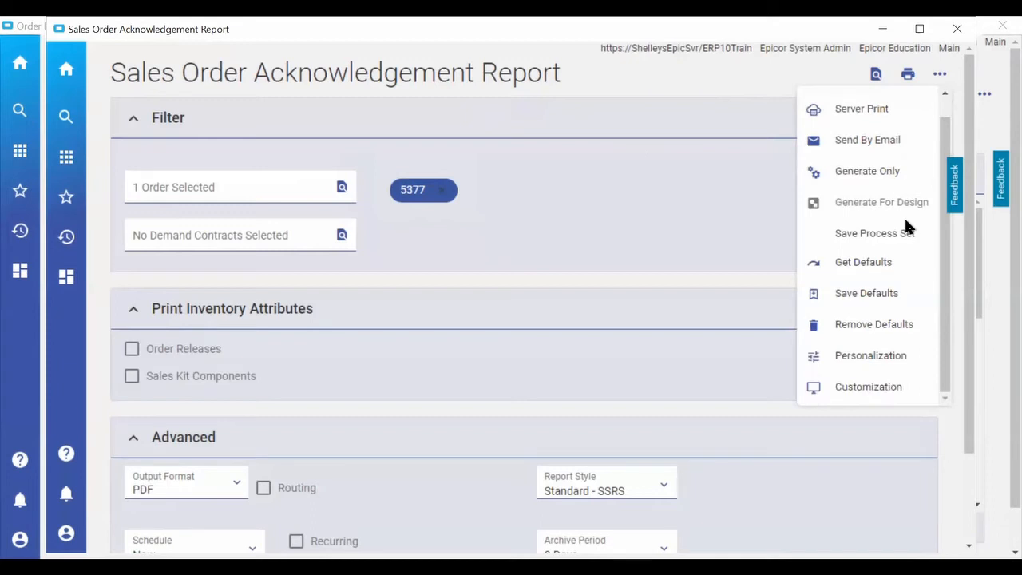
# Close the Sales Order Acknowledgement Report and return to the current order's details.
pyautogui.click(767, 77)
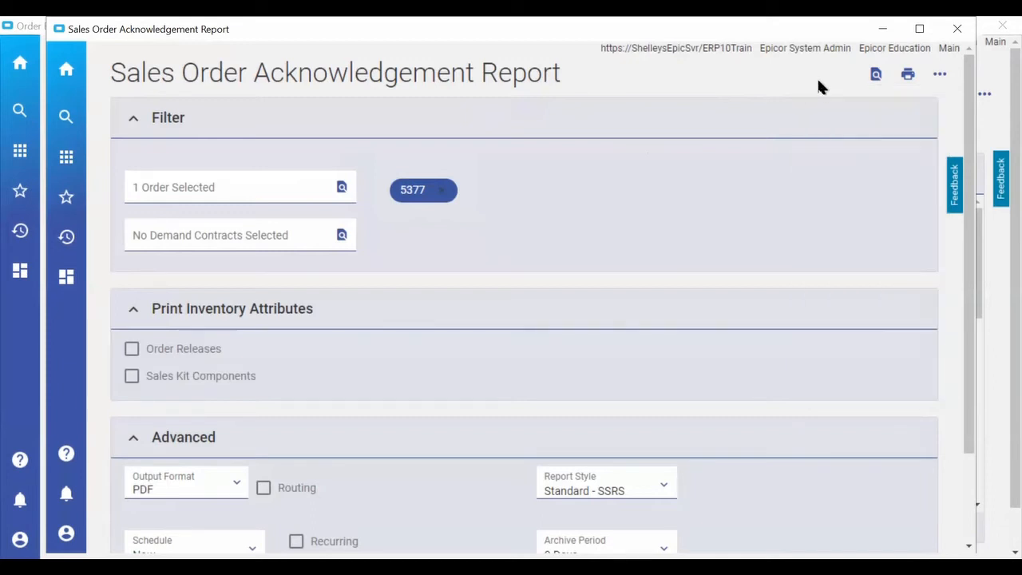
pyautogui.click(957, 31)
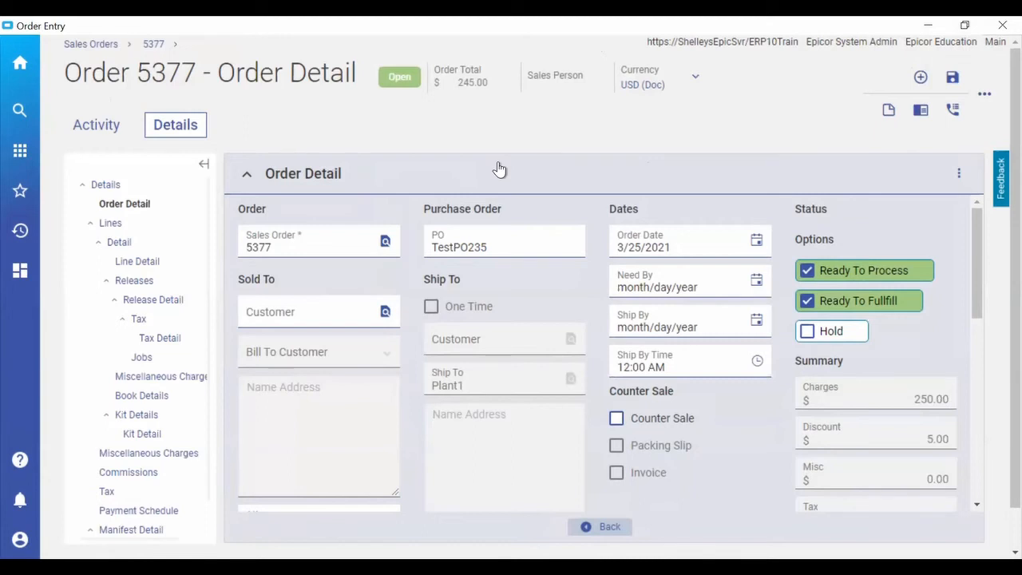
pyautogui.doubleClick(335, 248)
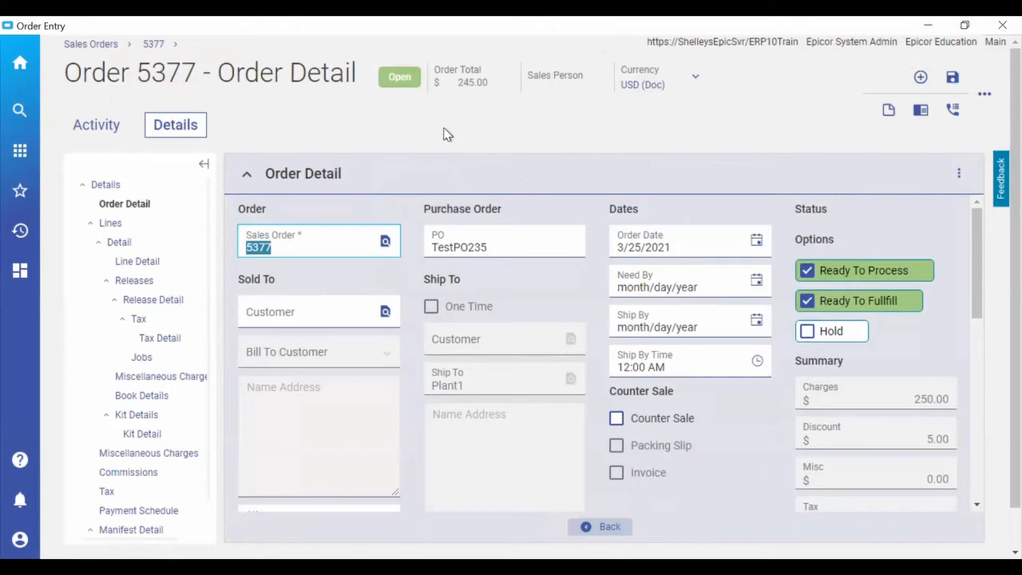
# Examine the current order's line 1 detail and its Lines list.
pyautogui.click(120, 242)
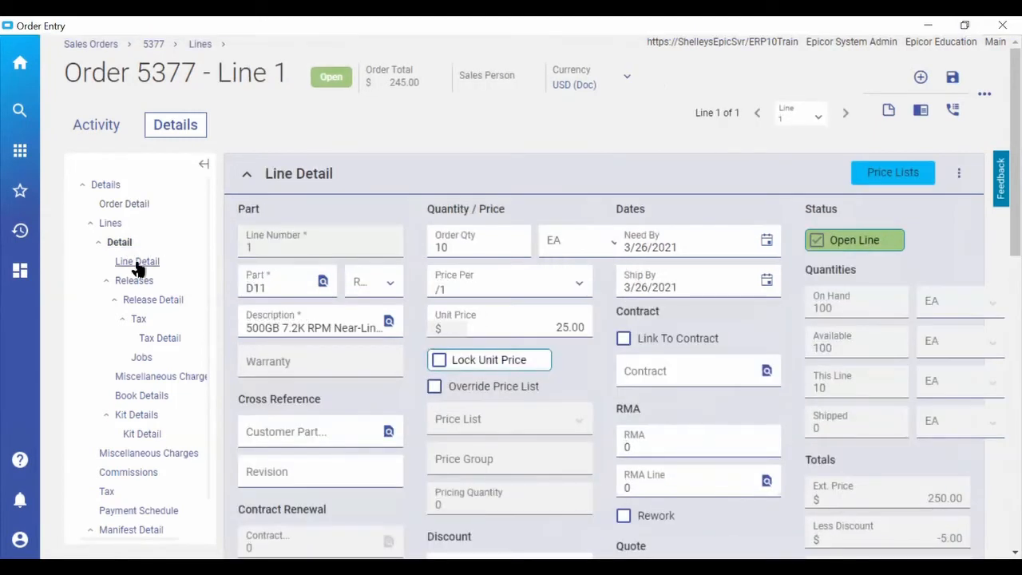
pyautogui.click(137, 263)
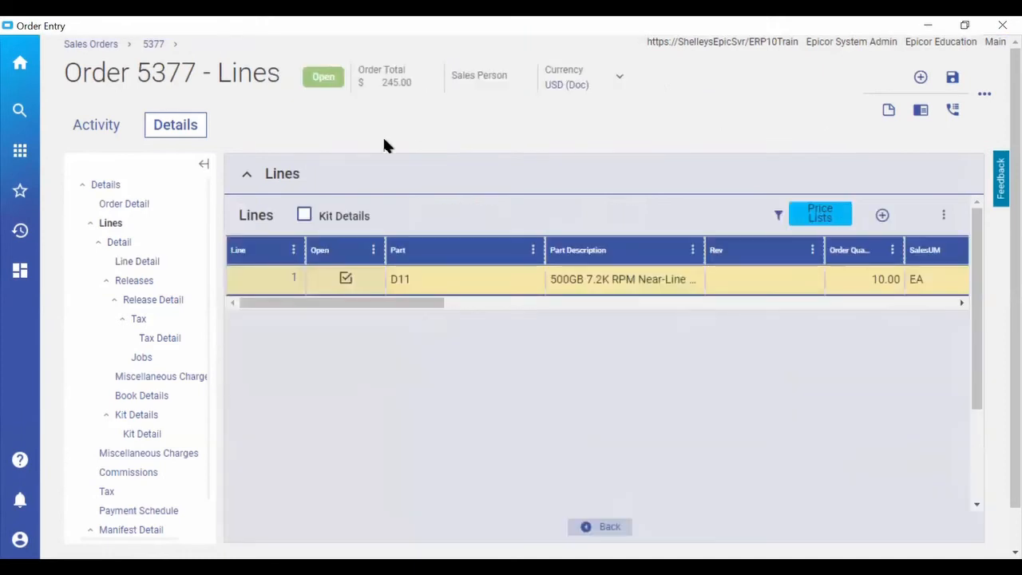
pyautogui.click(127, 245)
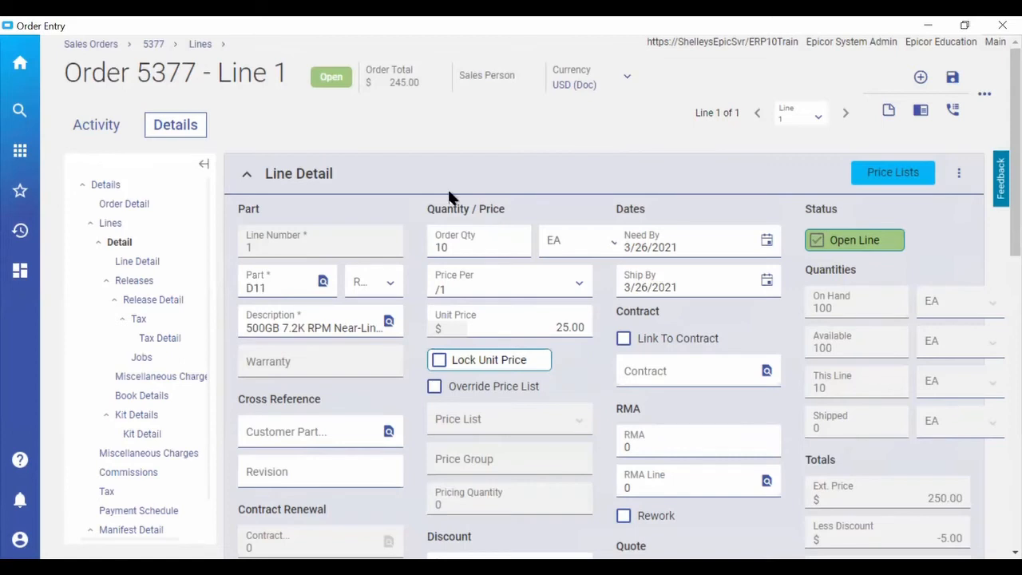
pyautogui.rightClick(334, 252)
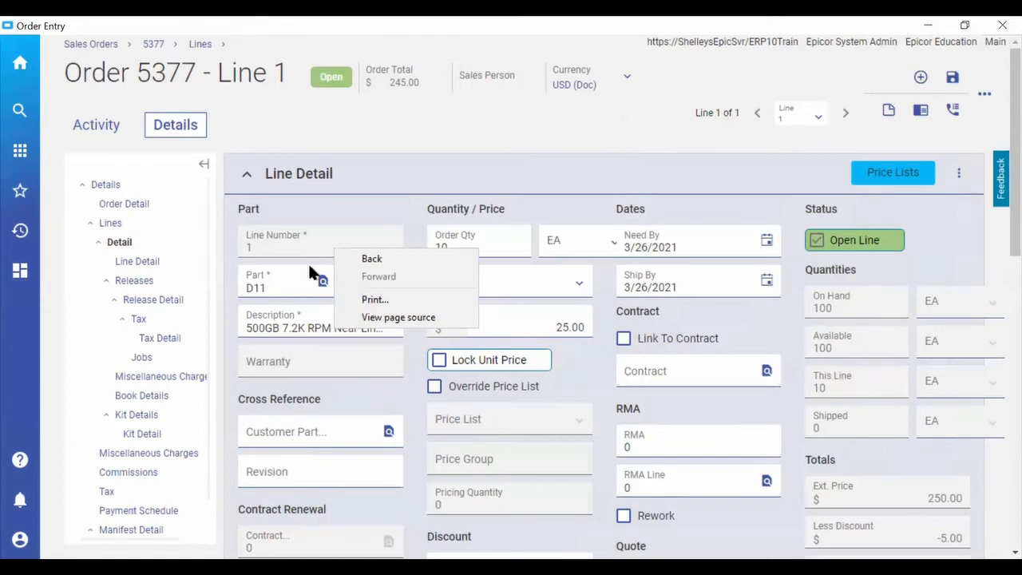
# Open part D11 from the order's Lines list in Job Manager, look at its supply and demand, and close Job Manager.
pyautogui.click(114, 224)
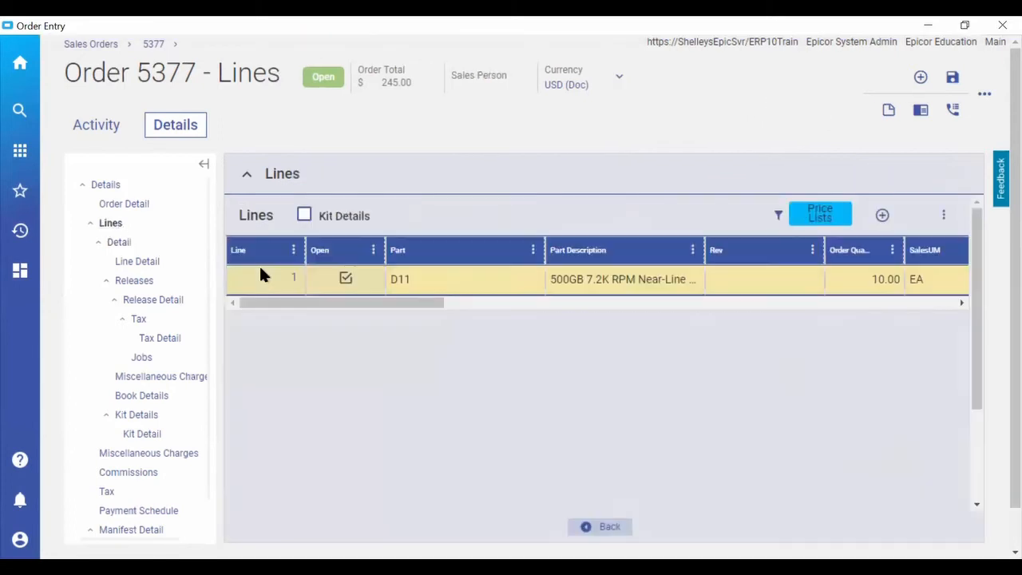
pyautogui.rightClick(428, 272)
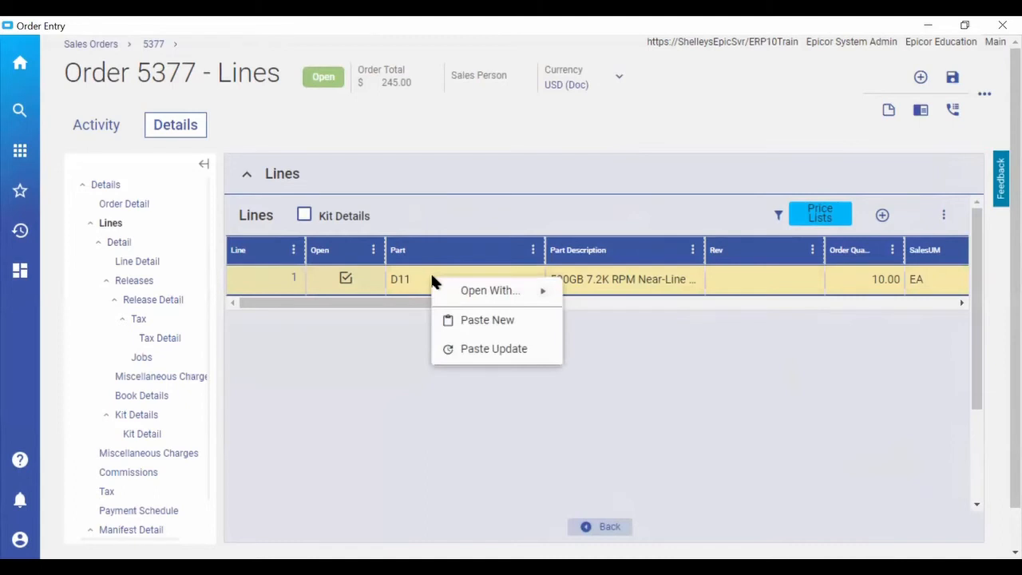
pyautogui.moveTo(459, 292)
pyautogui.moveTo(490, 294)
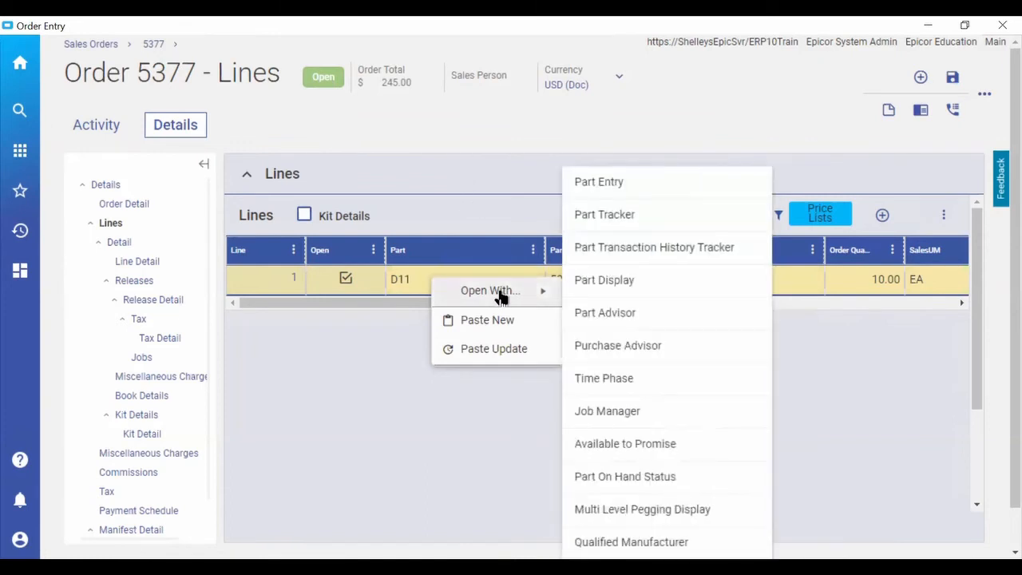
pyautogui.click(622, 412)
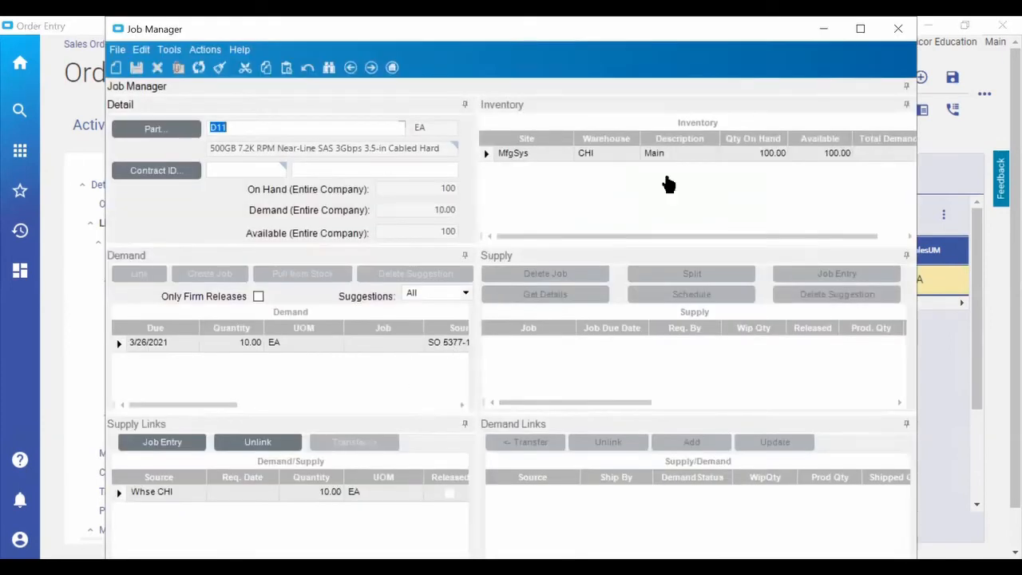
pyautogui.click(898, 31)
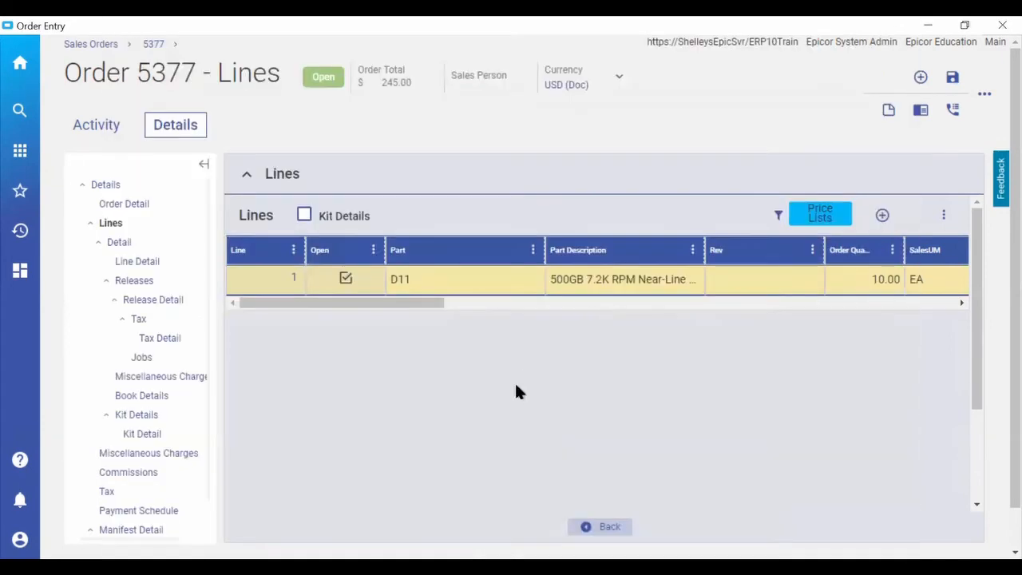
# Open Time Phase Inquiry from the order line's part and look up part D11.
pyautogui.rightClick(446, 281)
pyautogui.moveTo(479, 299)
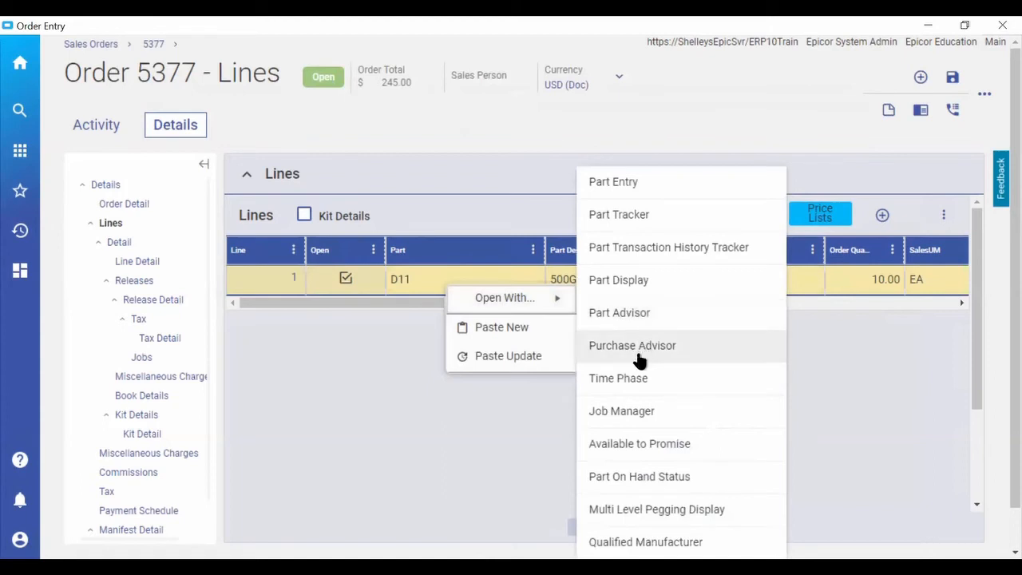
pyautogui.click(625, 381)
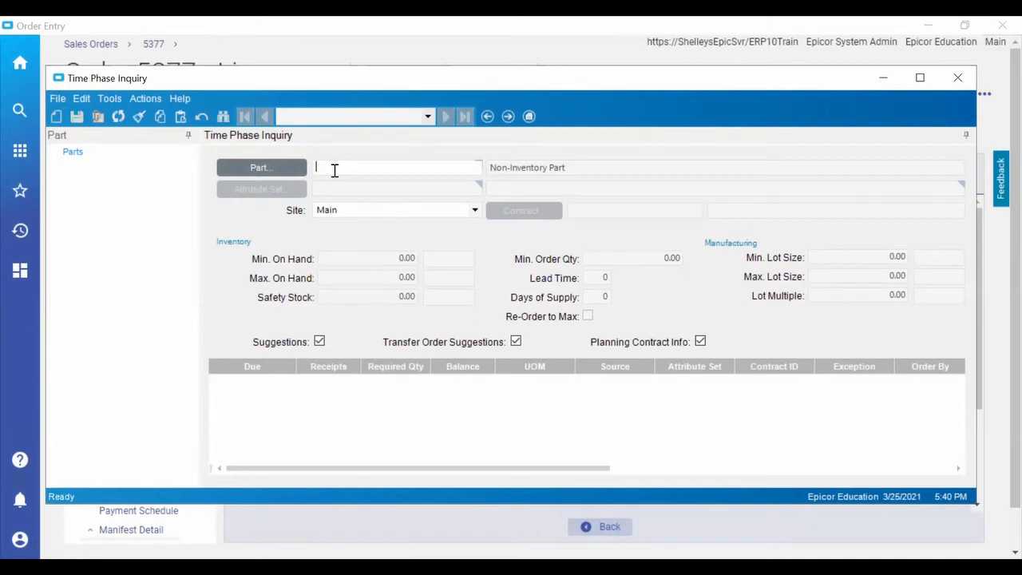
pyautogui.moveTo(353, 89); pyautogui.dragTo(349, 96)
pyautogui.write('D11')
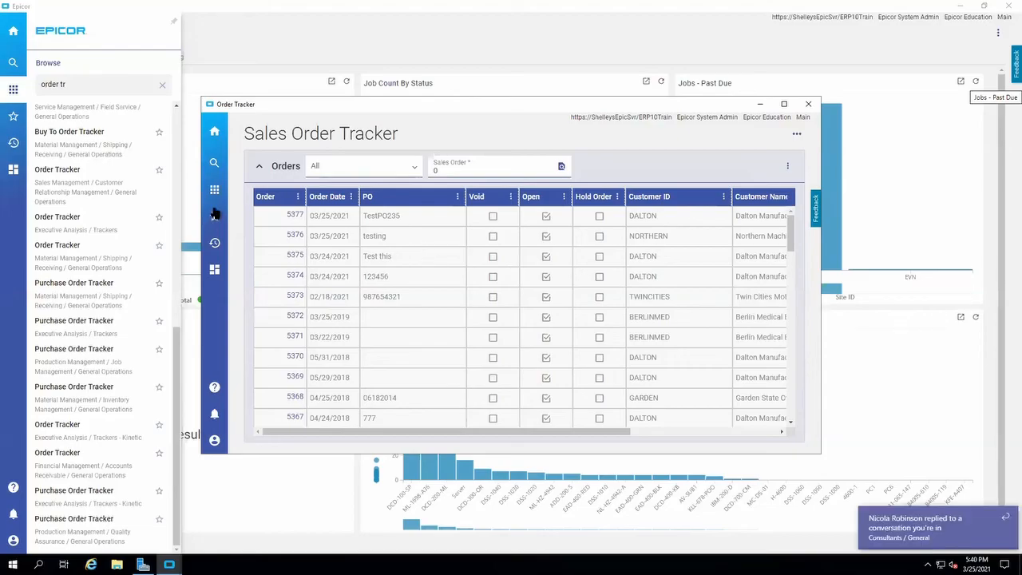
# Maximize the Sales Order Tracker and export its orders list to Excel as Orders in the Documents folder.
pyautogui.click(783, 104)
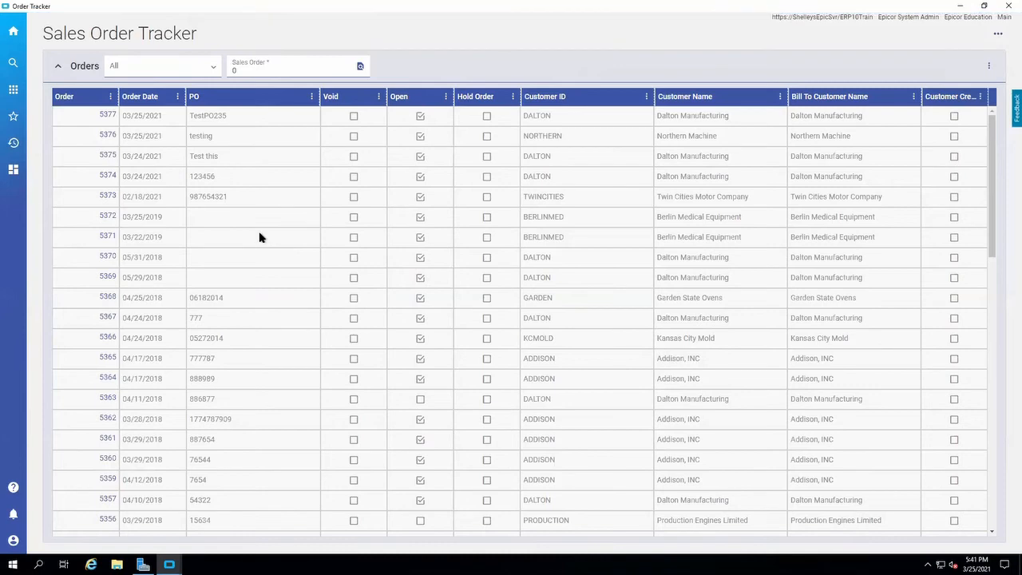
pyautogui.rightClick(48, 123)
pyautogui.click(896, 157)
pyautogui.click(989, 67)
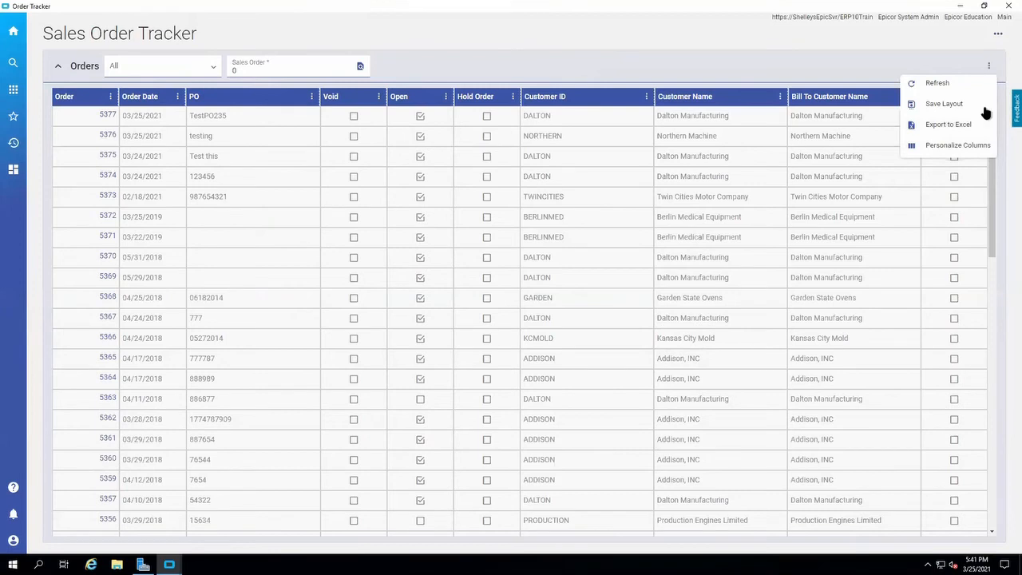
pyautogui.click(962, 130)
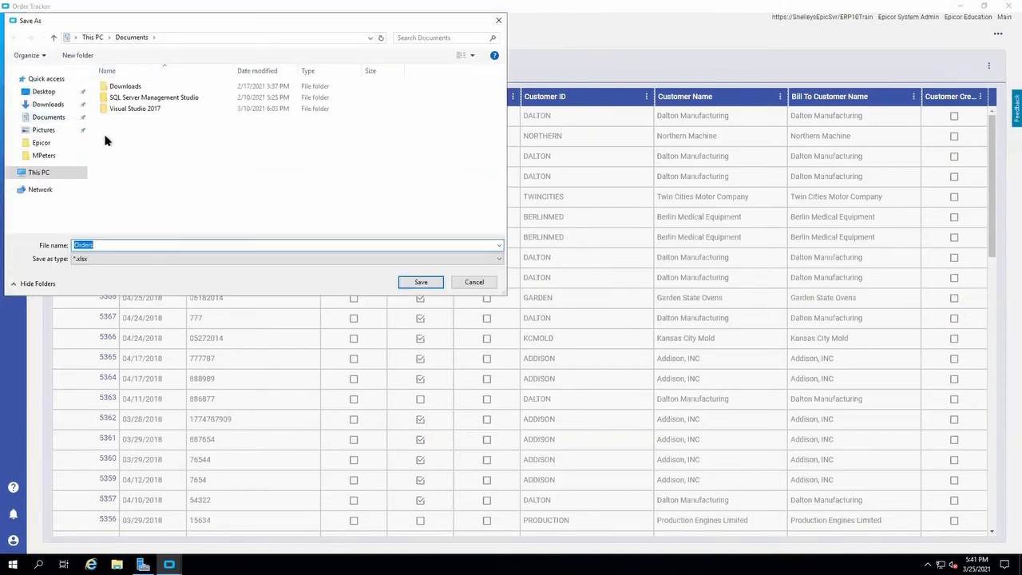
pyautogui.click(417, 282)
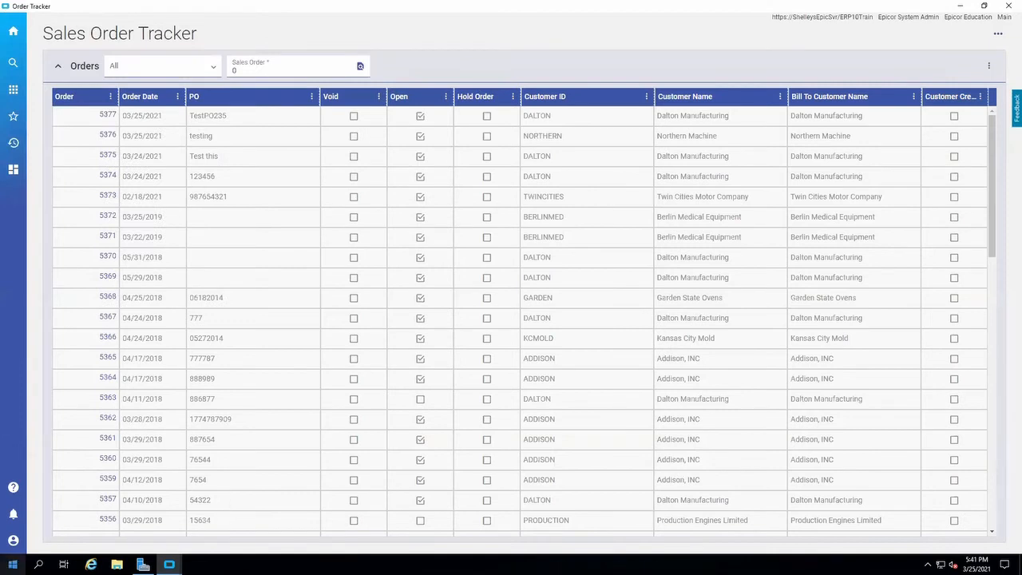
# Check the save folder and available file types of the orders list's Excel export without saving another copy.
pyautogui.click(990, 67)
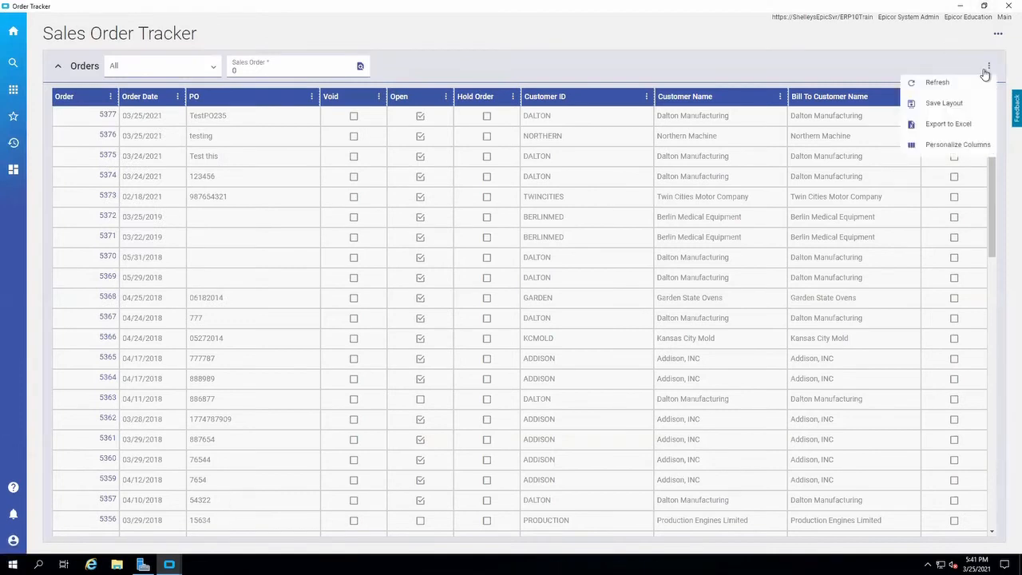
pyautogui.click(955, 124)
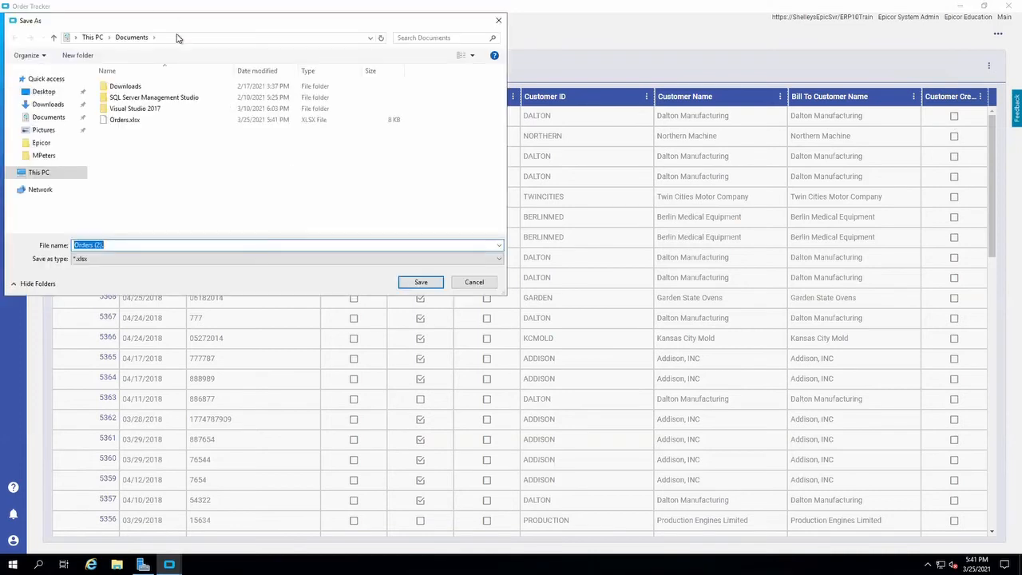
pyautogui.click(499, 20)
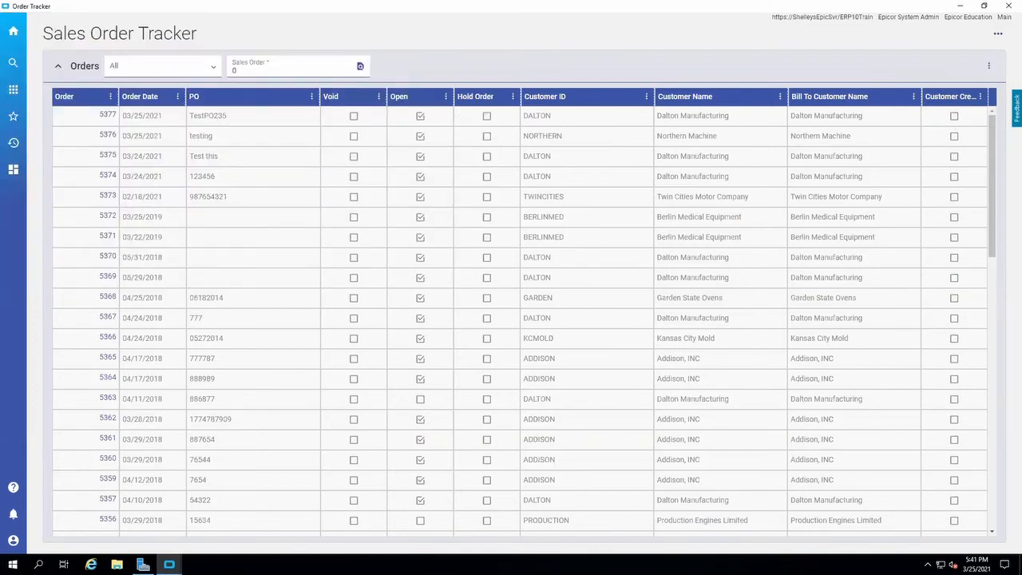
pyautogui.click(12, 564)
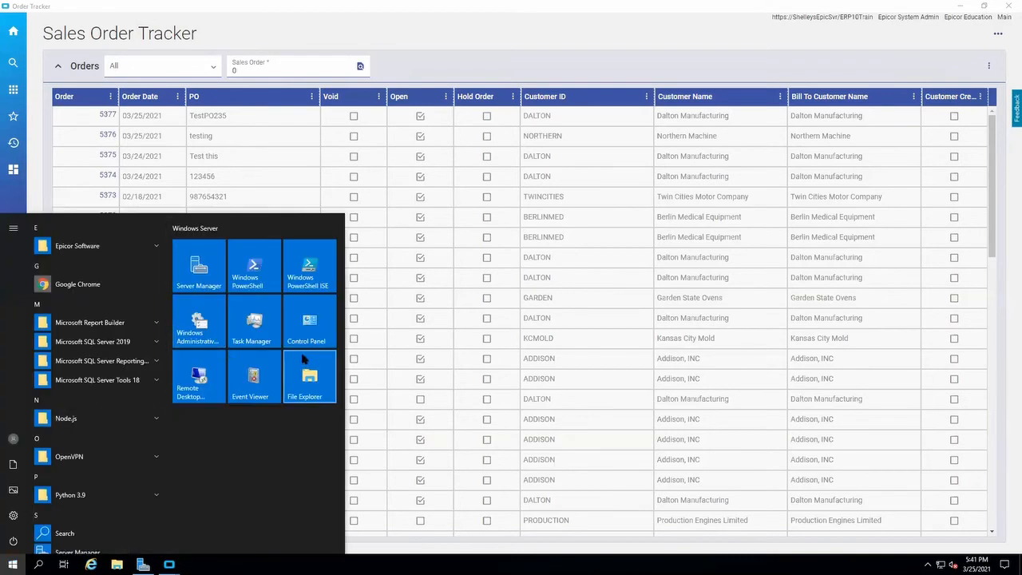
pyautogui.click(990, 68)
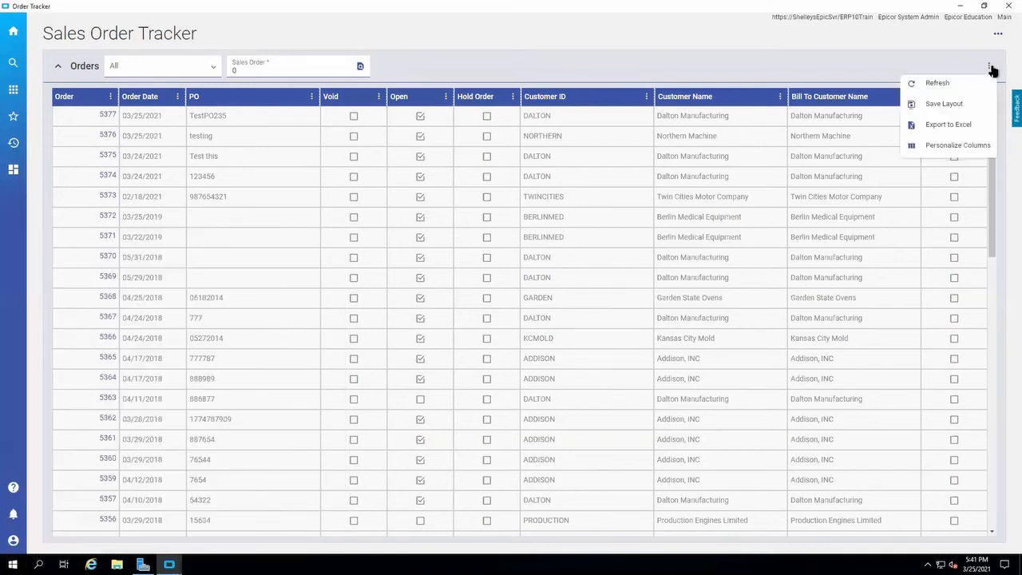
pyautogui.click(953, 125)
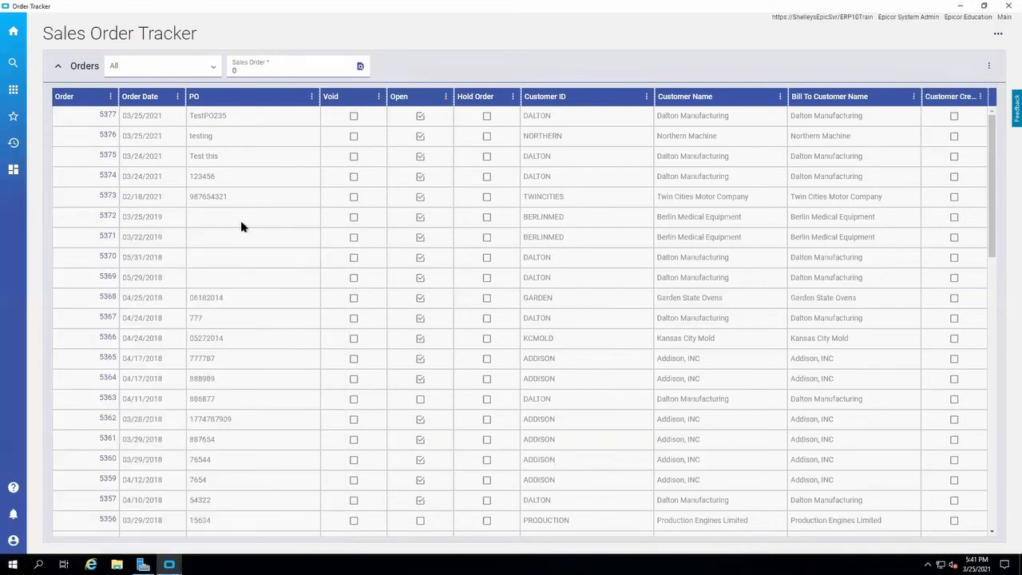
pyautogui.click(196, 257)
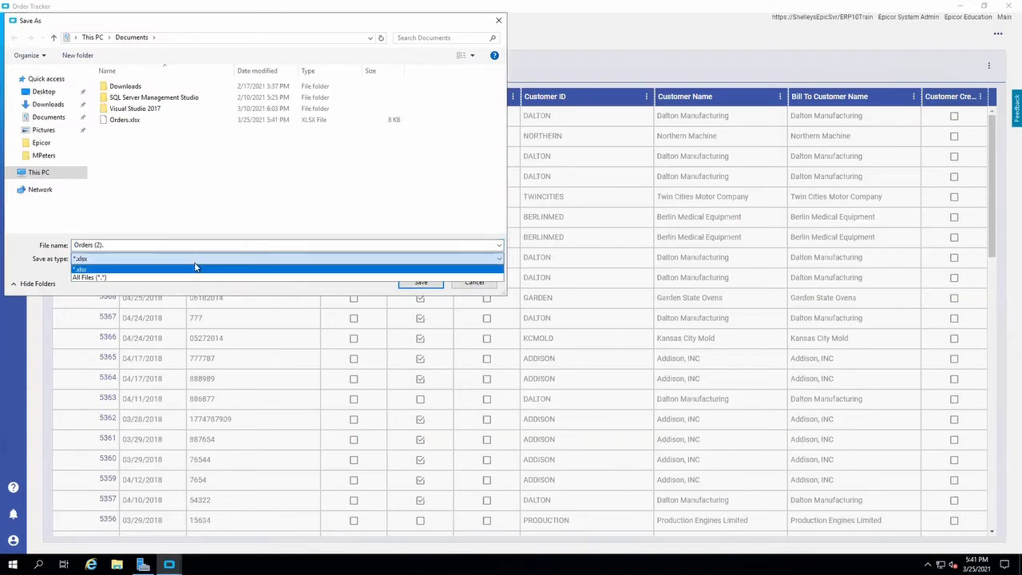
pyautogui.click(479, 284)
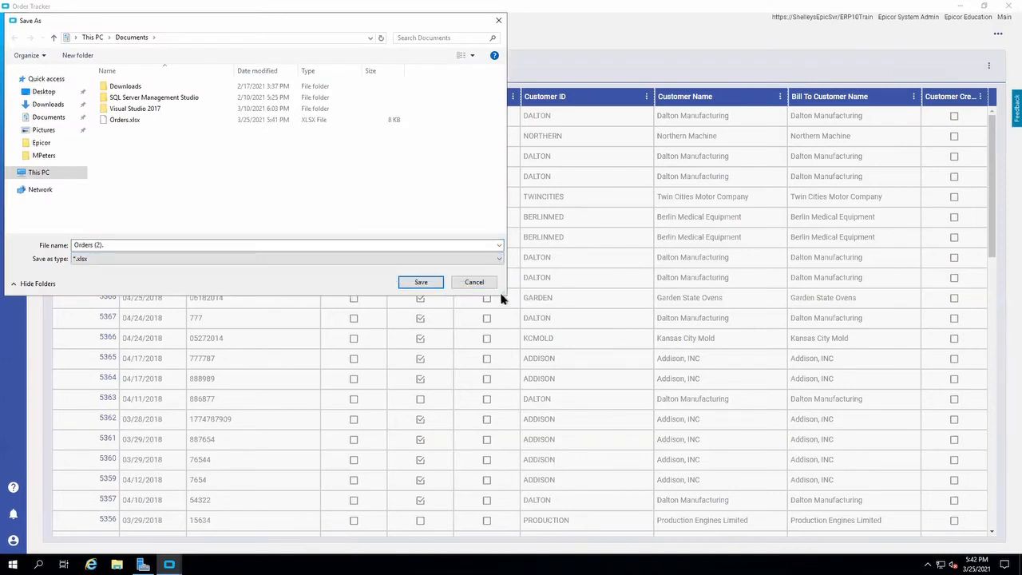
pyautogui.click(486, 283)
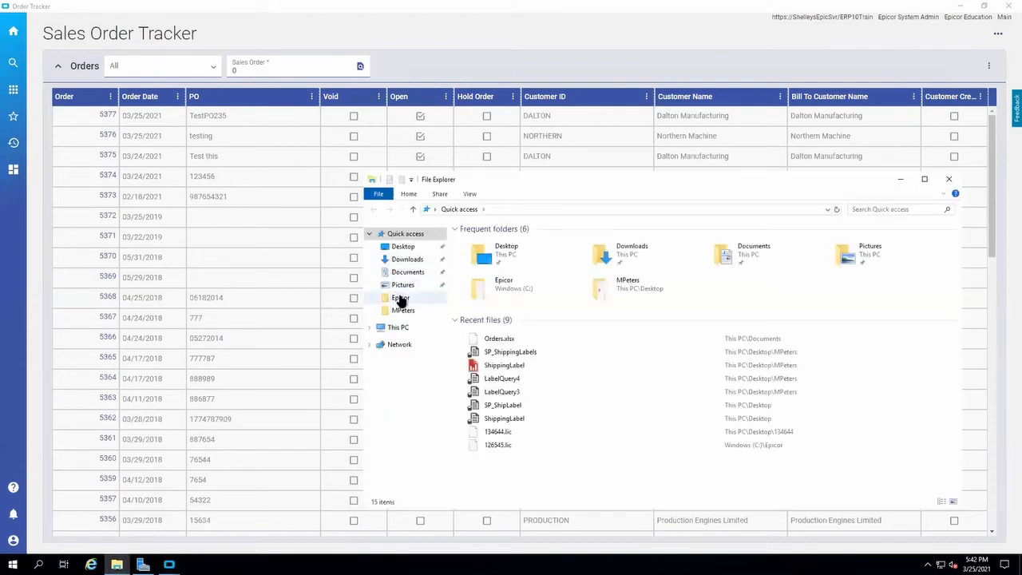
# Locate the exported Orders.xlsx in the Documents folder and open it in Excel on the local machine.
pyautogui.click(403, 260)
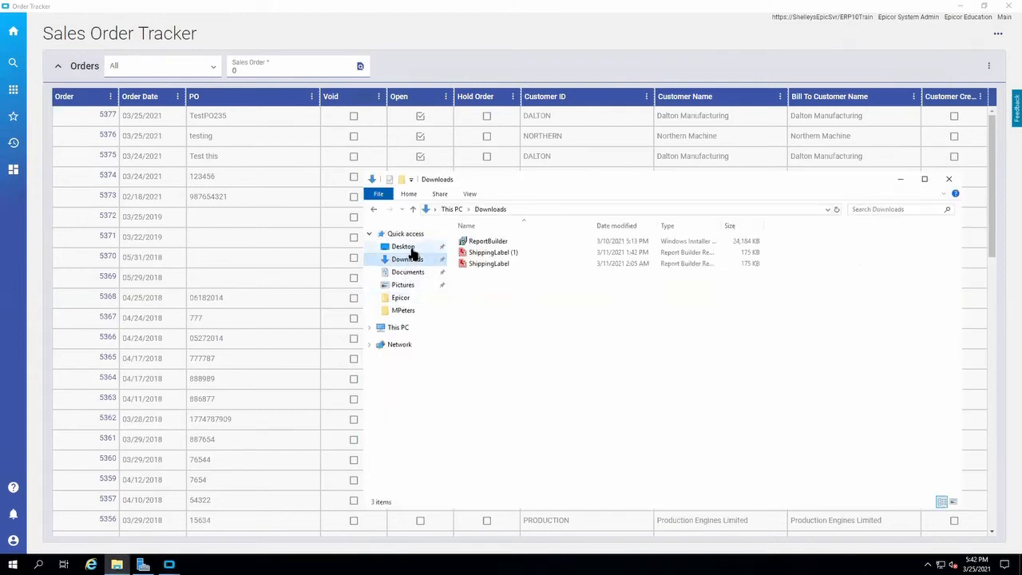
pyautogui.click(403, 247)
pyautogui.click(407, 272)
pyautogui.click(484, 276)
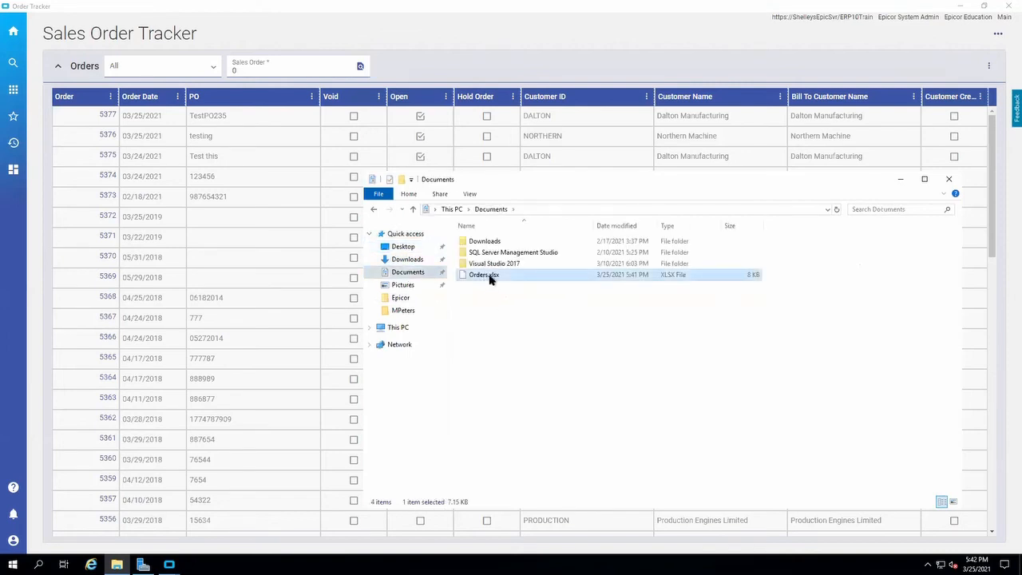
pyautogui.rightClick(490, 277)
pyautogui.click(396, 367)
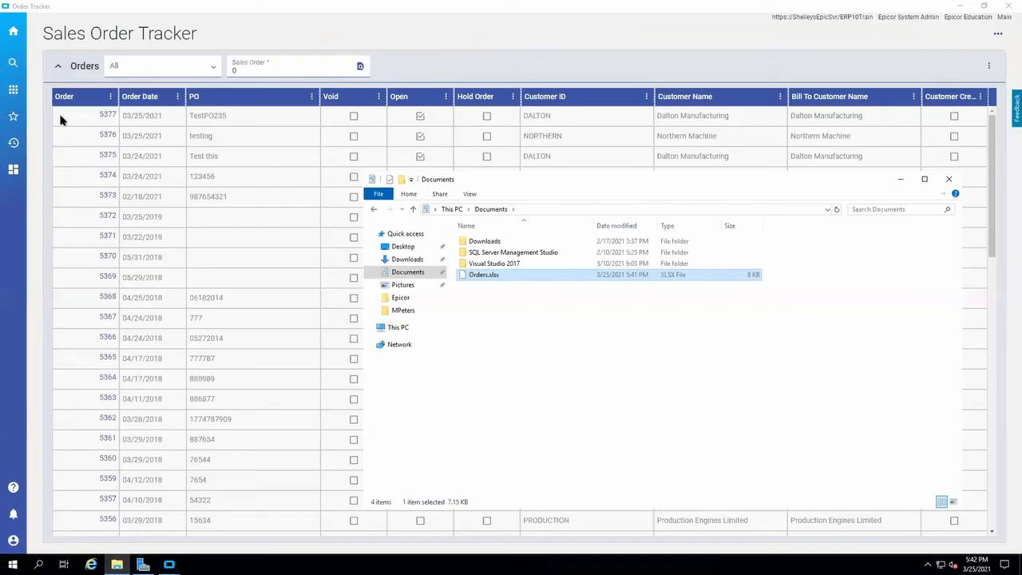
# Select the first eight orders in the Sales Order Tracker list.
pyautogui.click(61, 119)
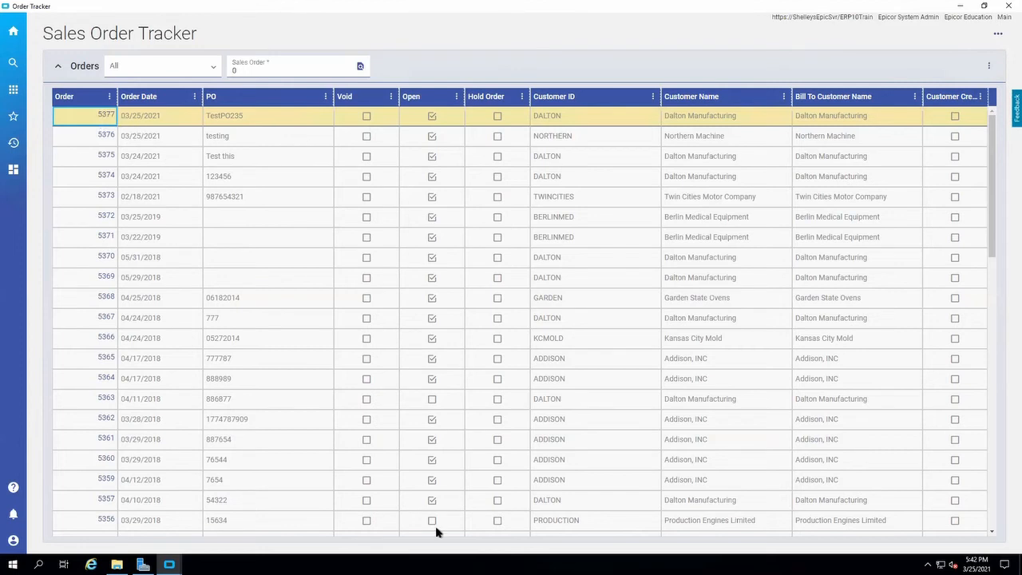
pyautogui.press('Down')
pyautogui.press('Down')
pyautogui.press('Down')
pyautogui.press('Down')
pyautogui.press('Down')
pyautogui.press('Down')
pyautogui.press('Down')
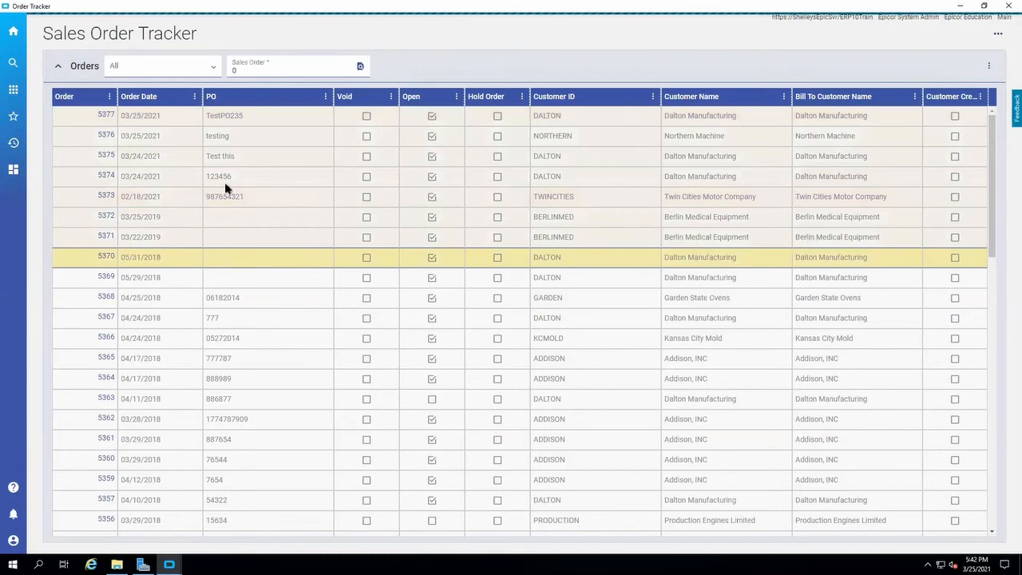
# Open Task Manager on the server to check CPU and memory usage by process.
pyautogui.rightClick(386, 565)
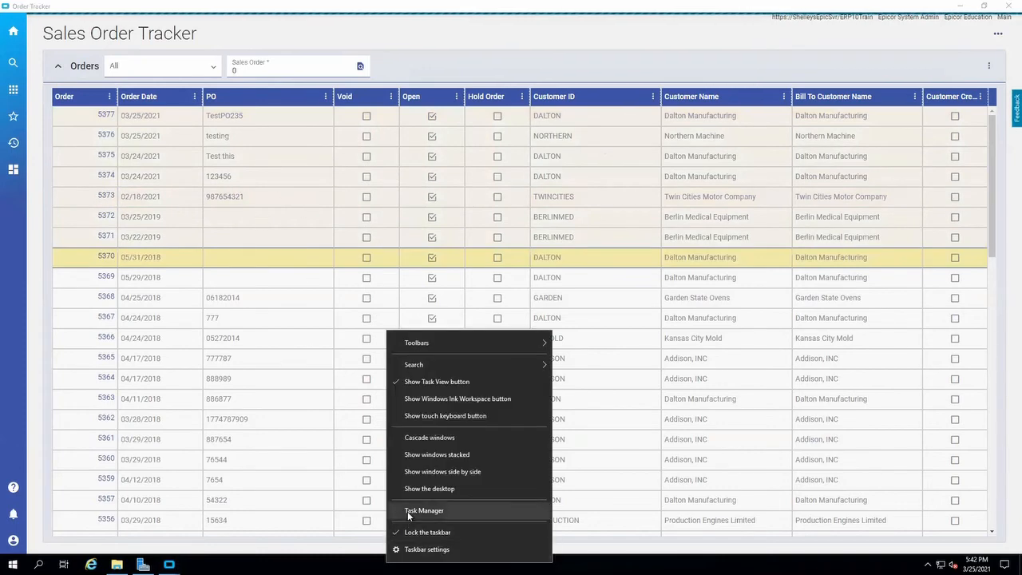
pyautogui.click(407, 511)
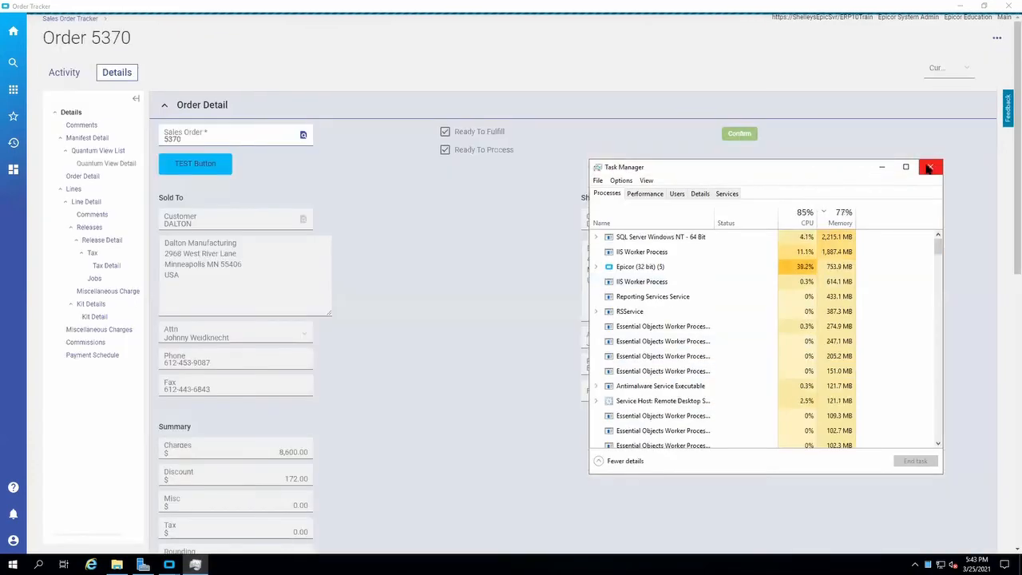
# Close Task Manager and return from the order details to the full orders list in the Sales Order Tracker.
pyautogui.click(929, 167)
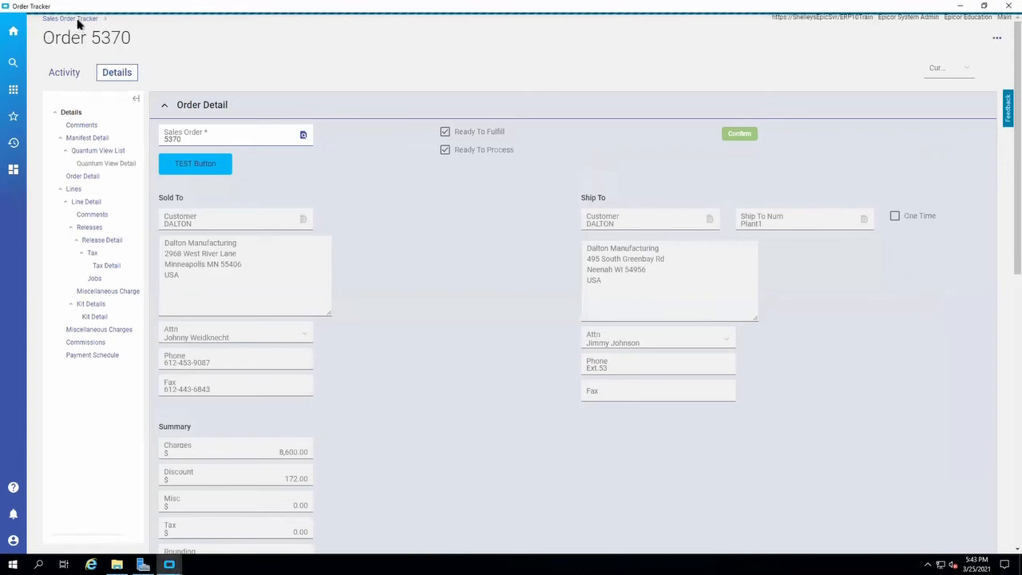
pyautogui.click(78, 20)
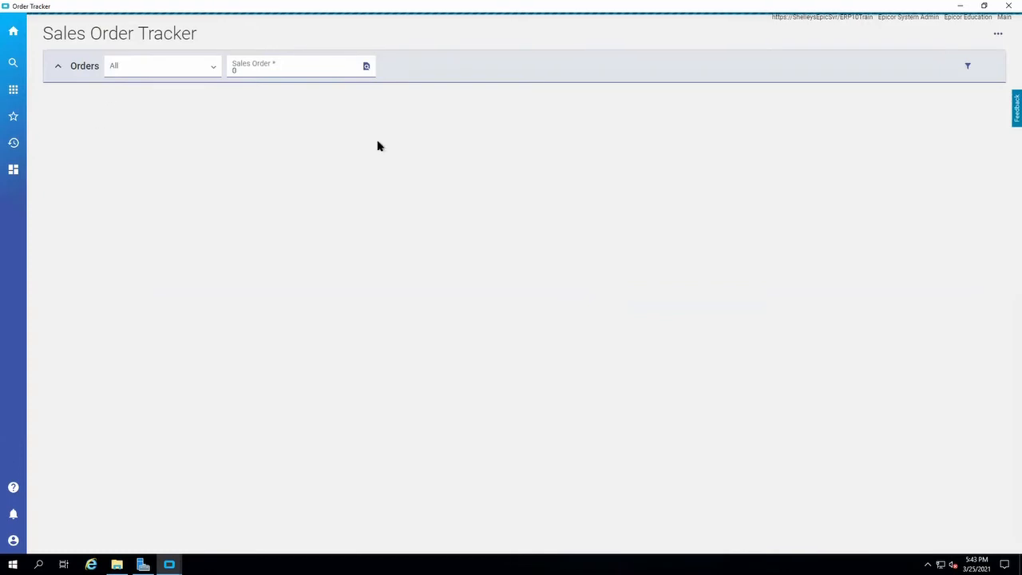
pyautogui.click(287, 69)
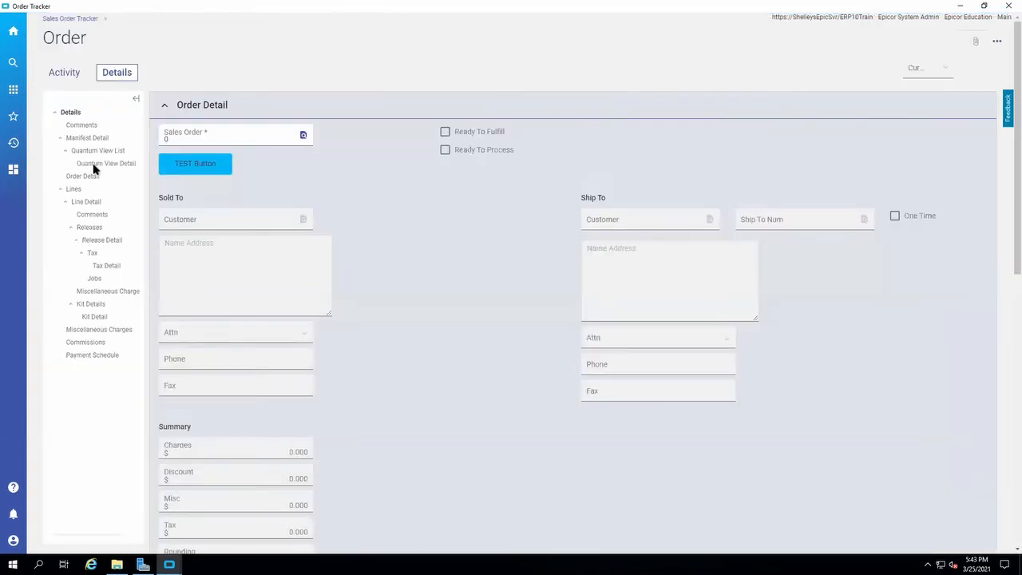
pyautogui.click(68, 19)
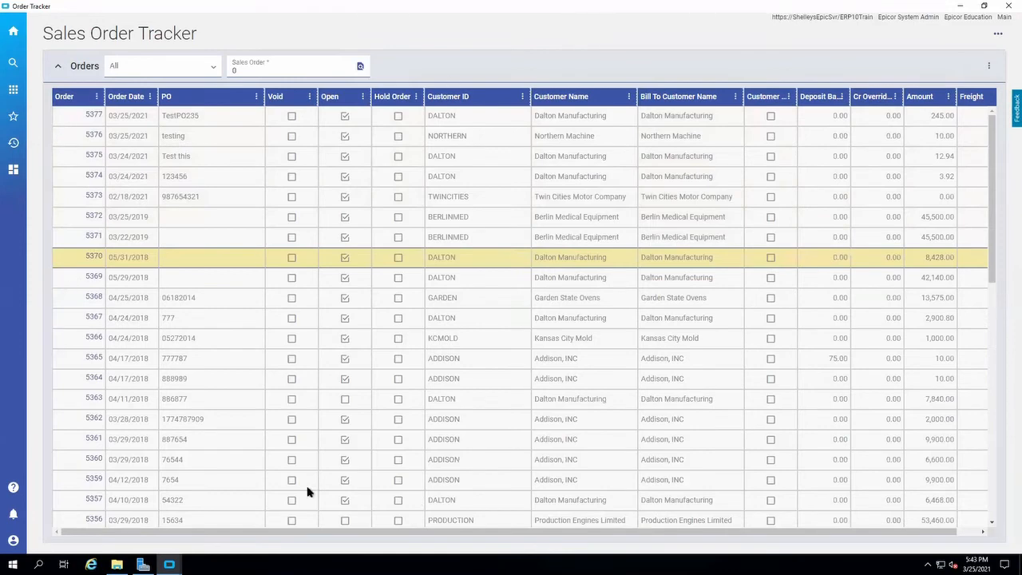
# Select the first ten orders in the Sales Order Tracker list and check which actions are available for the list.
pyautogui.click(55, 301)
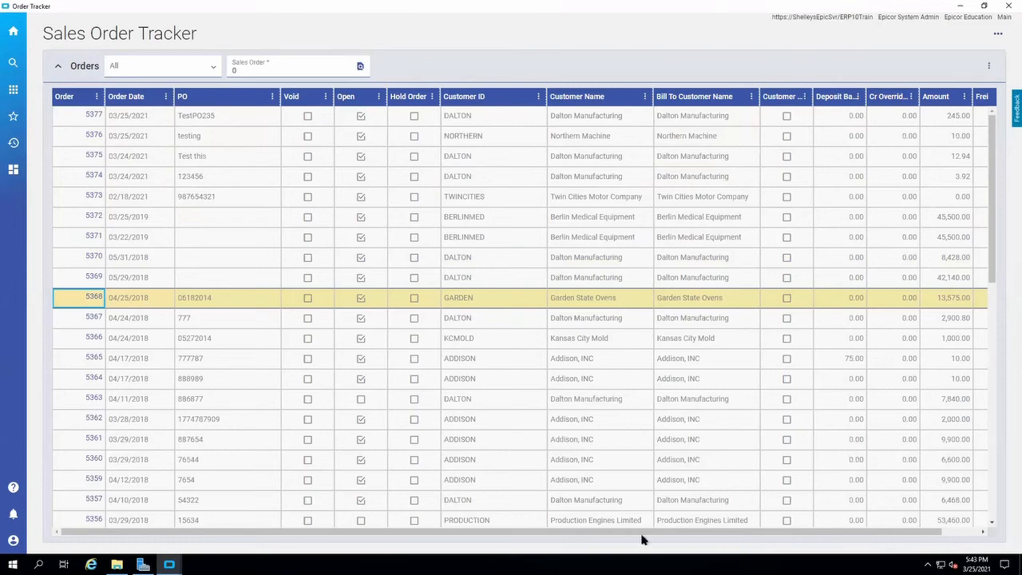
pyautogui.press('Up')
pyautogui.press('Up')
pyautogui.press('Up')
pyautogui.press('Up')
pyautogui.press('Up')
pyautogui.press('Up')
pyautogui.press('Up')
pyautogui.press('Up')
pyautogui.press('Up')
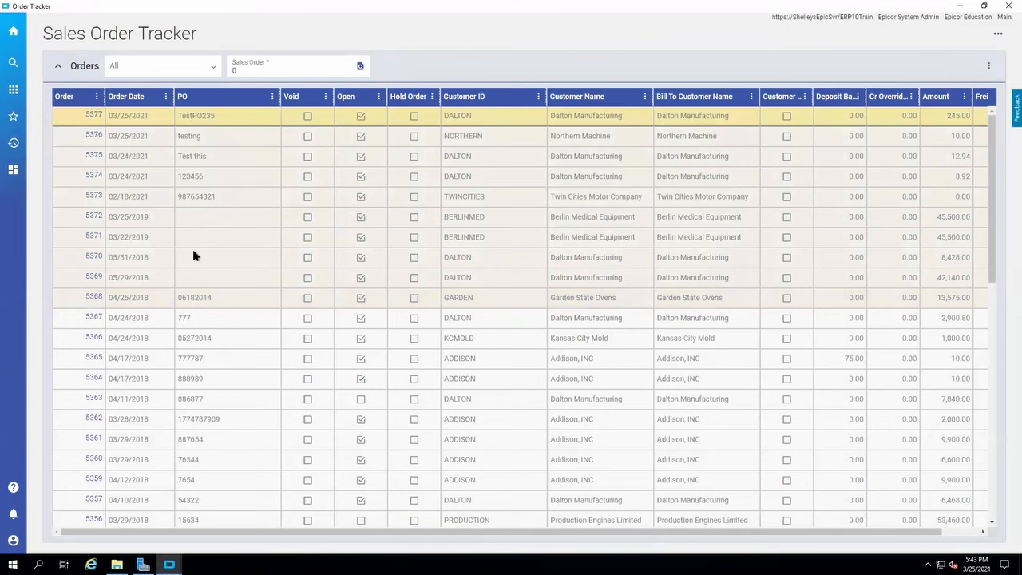
pyautogui.click(989, 68)
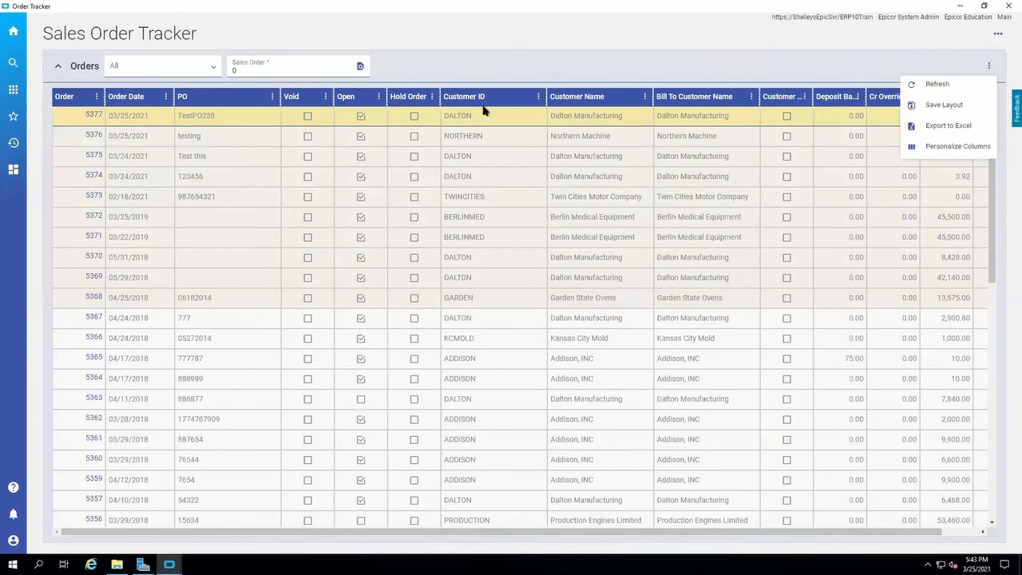
# Close the Order Tracker and reopen its Kinetic version from Executive Analysis / Trackers - Kinetic.
pyautogui.click(1007, 8)
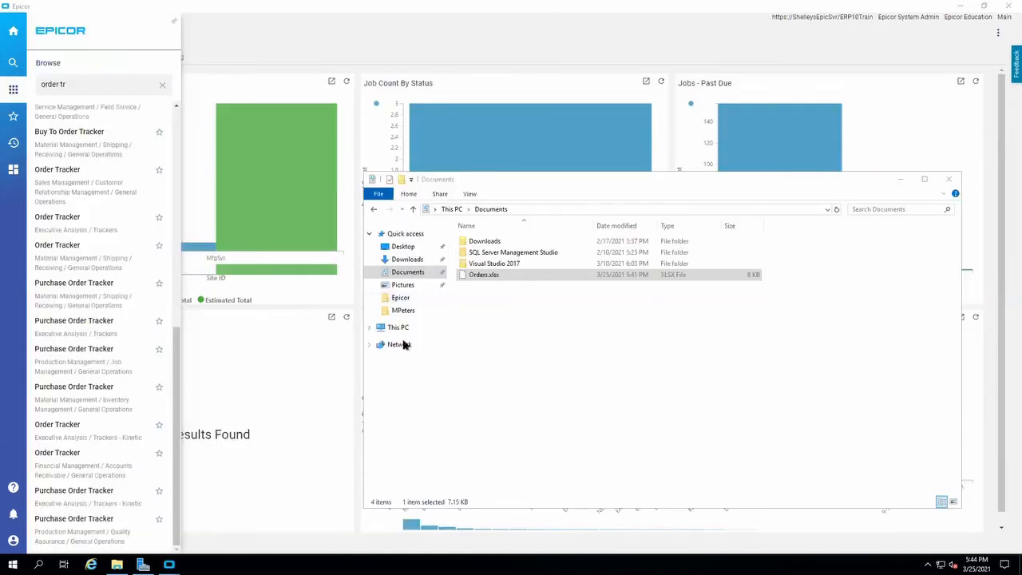
pyautogui.click(109, 87)
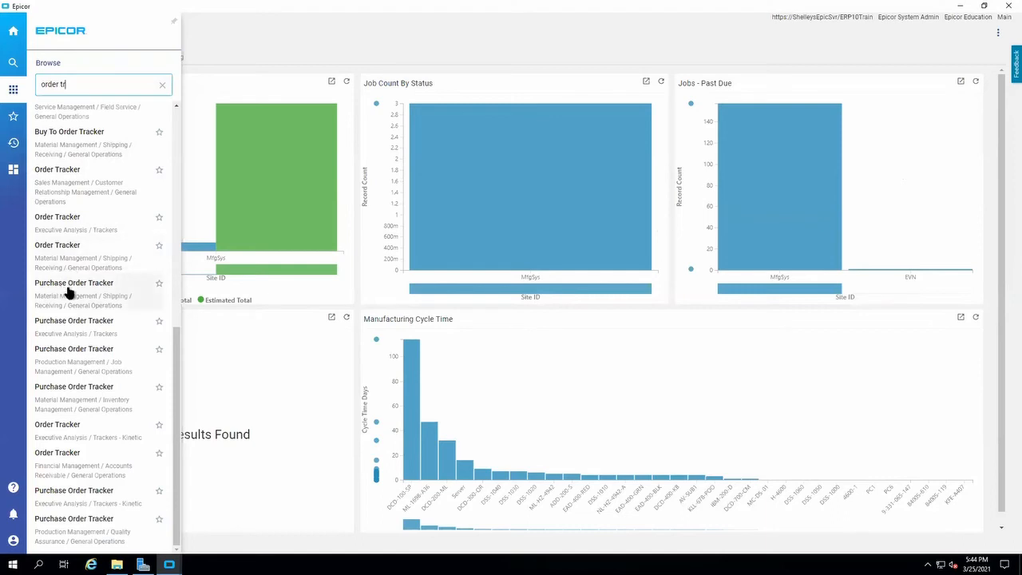
pyautogui.click(80, 435)
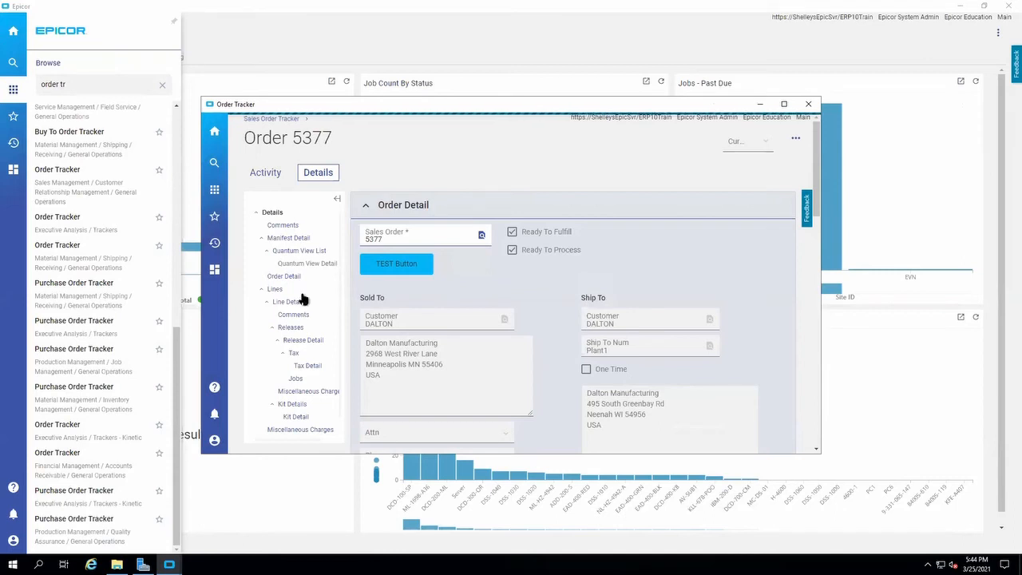
# View the lines of the newest order and check the lines grid's options, such as summaries and Excel export.
pyautogui.click(275, 289)
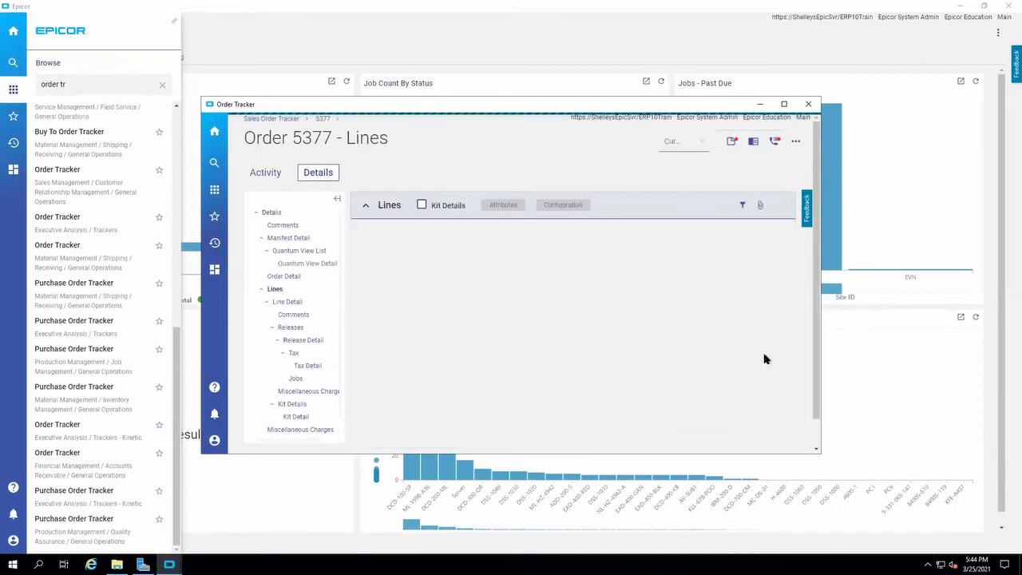
pyautogui.click(778, 207)
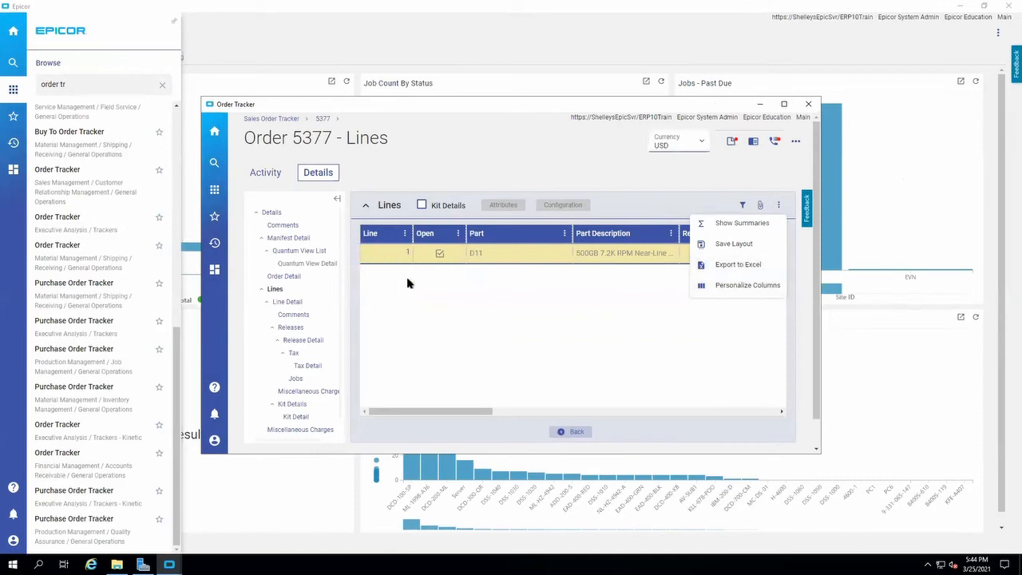
pyautogui.click(530, 316)
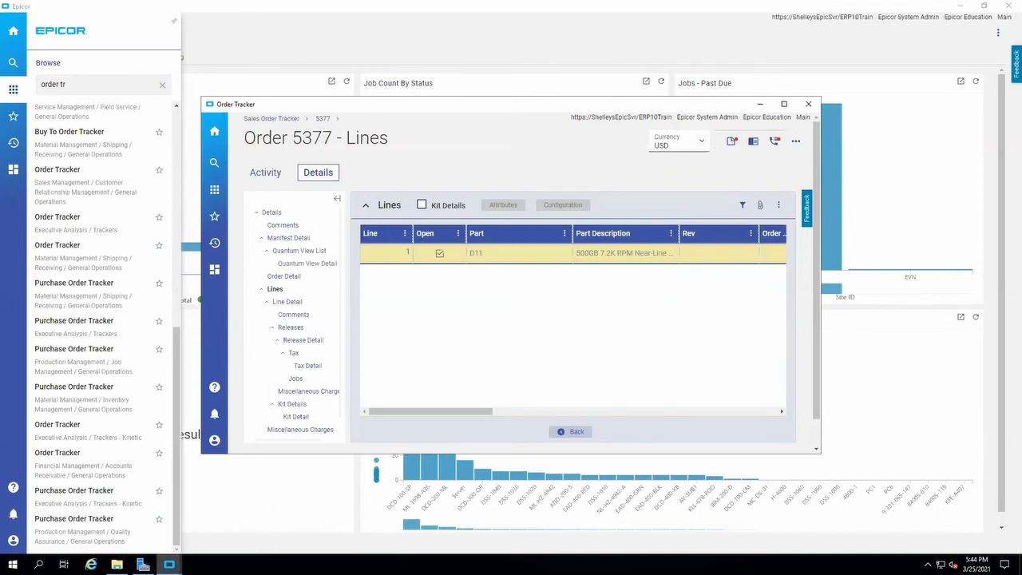
# Switch back to the Epicor home window and clear the "order tr" search from the application menu.
pyautogui.moveTo(169, 565)
pyautogui.click(88, 501)
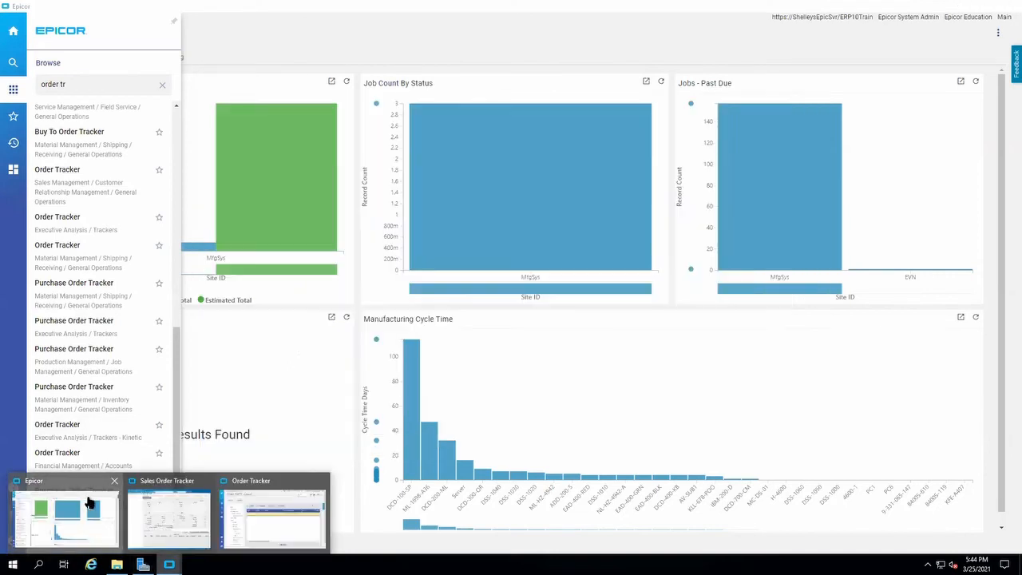
pyautogui.click(13, 91)
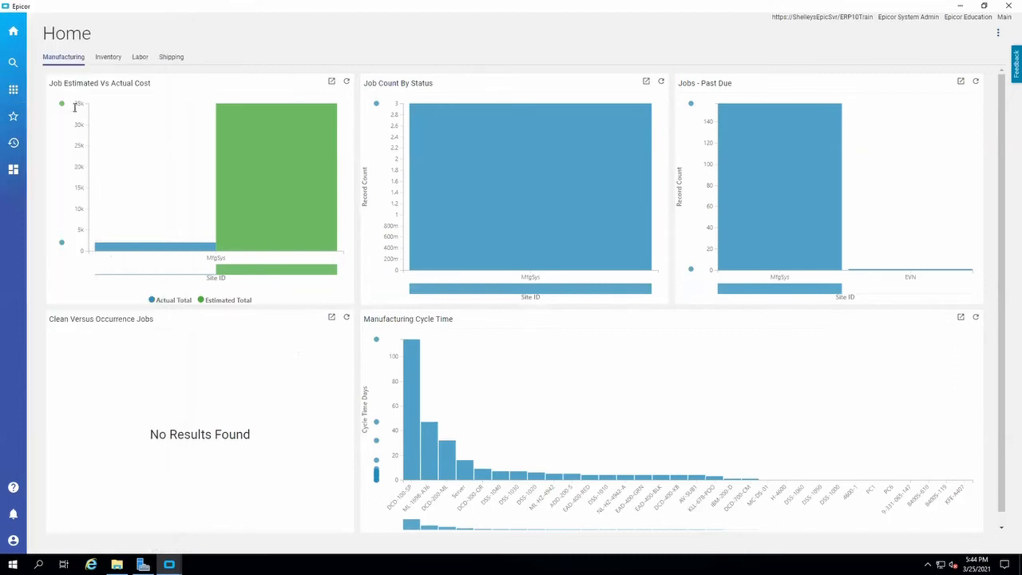
pyautogui.click(13, 90)
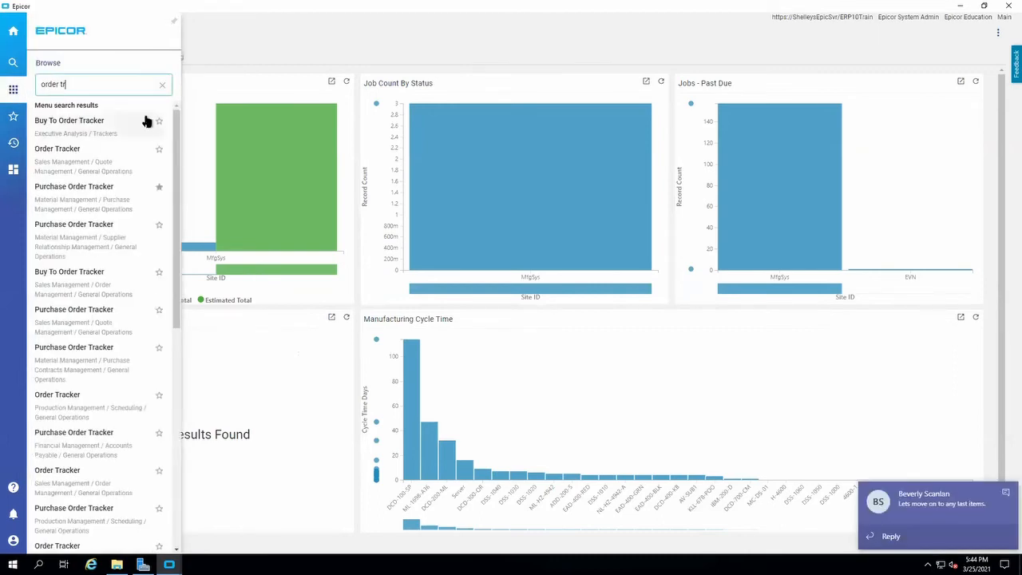
pyautogui.click(162, 85)
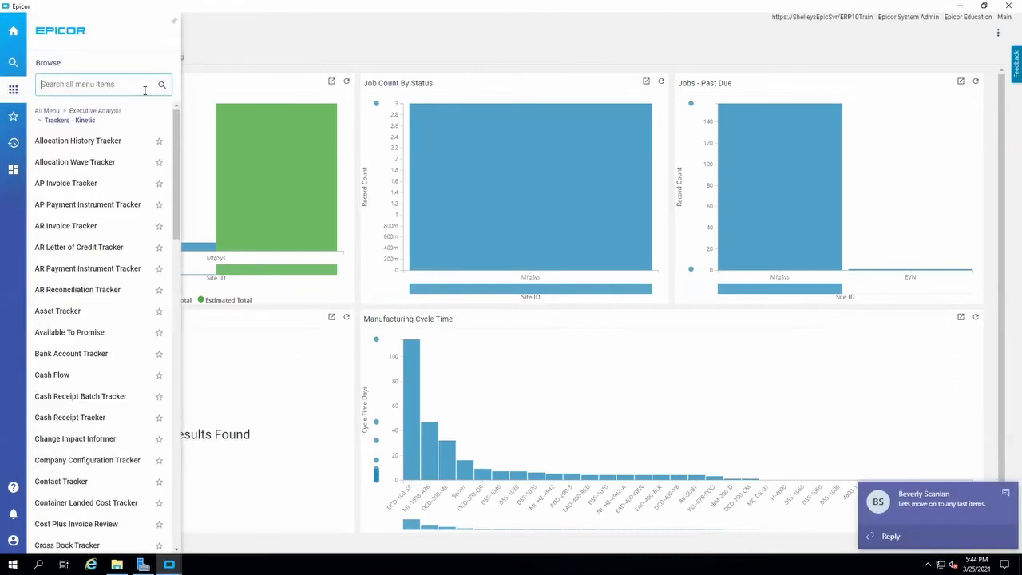
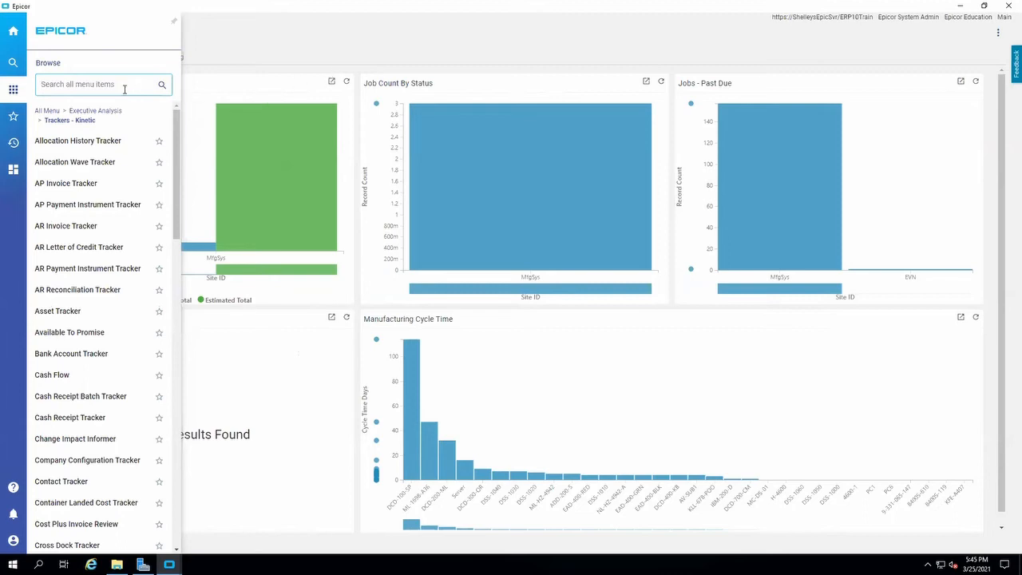
# Search the application menu for "order tra" and bring up the Order Tracker from Executive Analysis / Trackers - Kinetic.
pyautogui.click(547, 69)
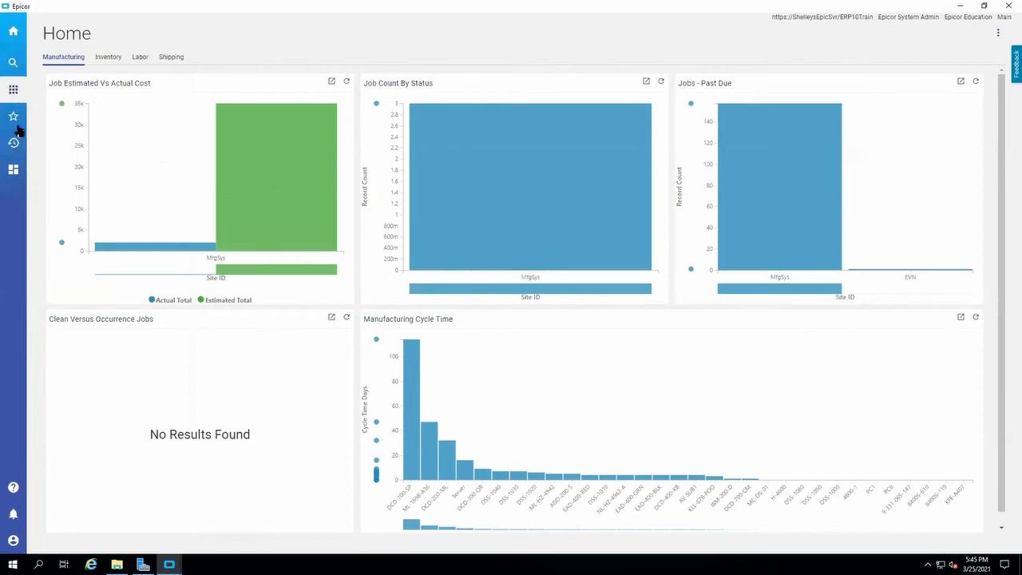
pyautogui.click(13, 93)
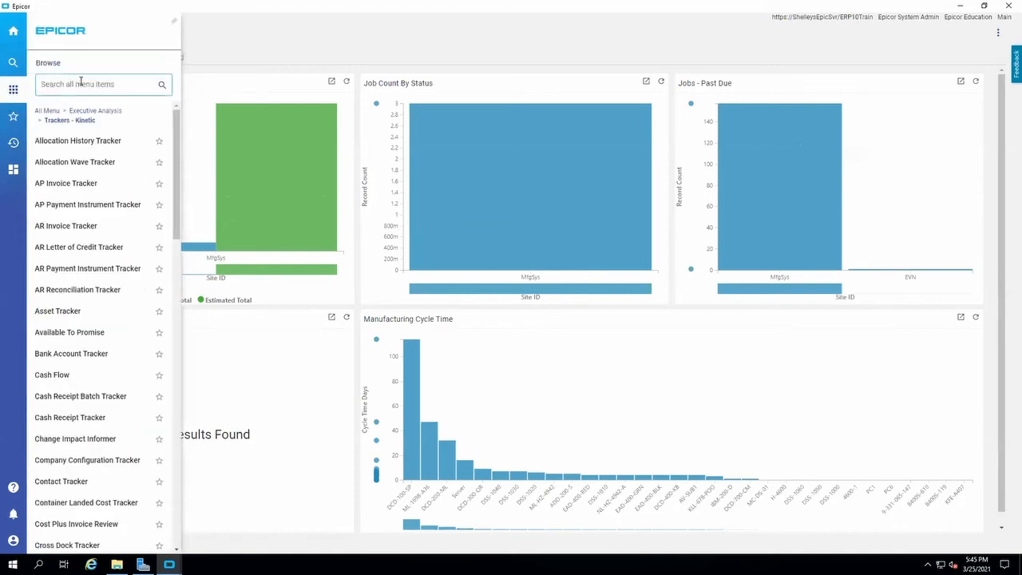
pyautogui.write('order')
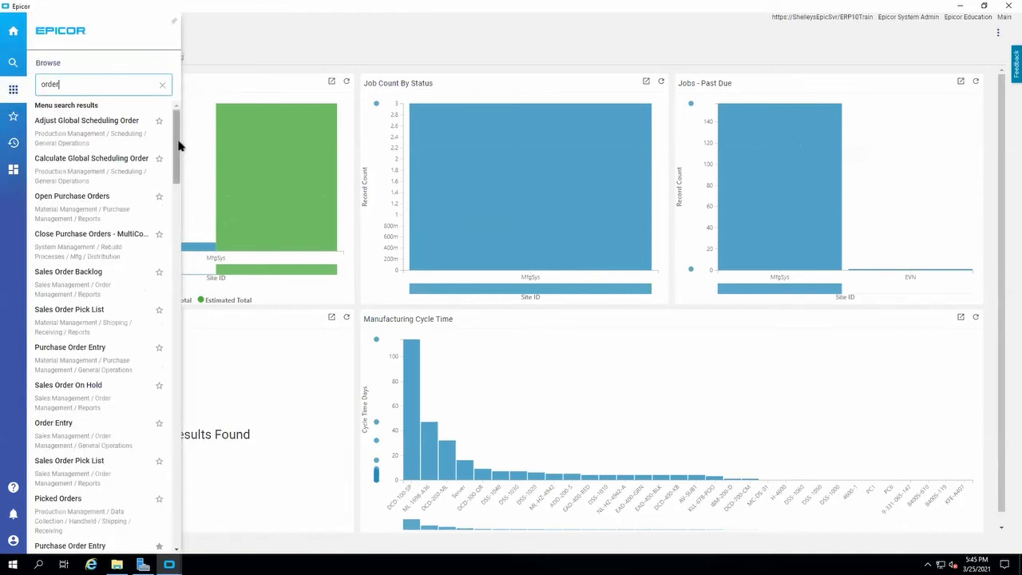
pyautogui.write(' tra')
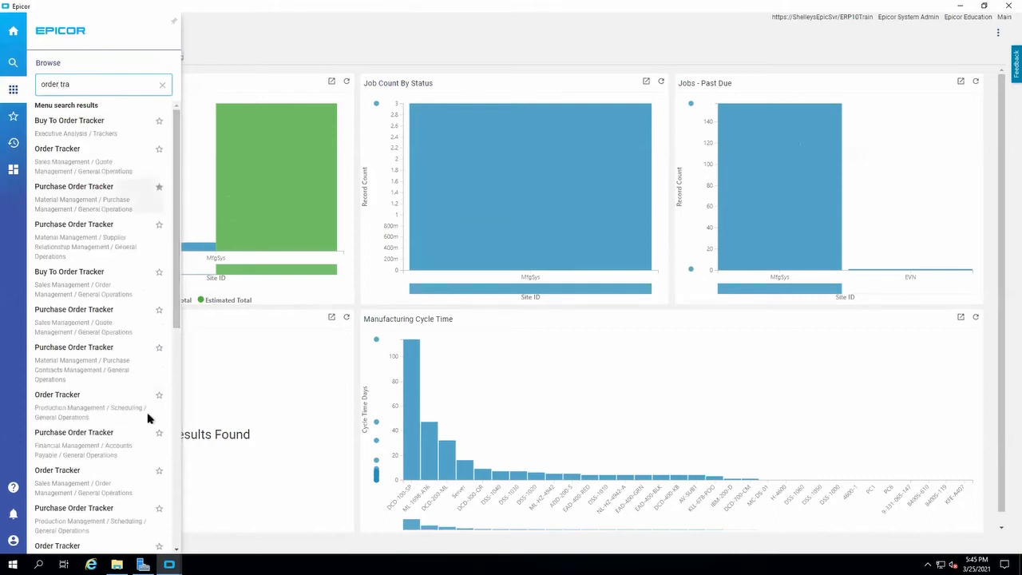
pyautogui.scroll(-10, 144, 419)
pyautogui.click(61, 429)
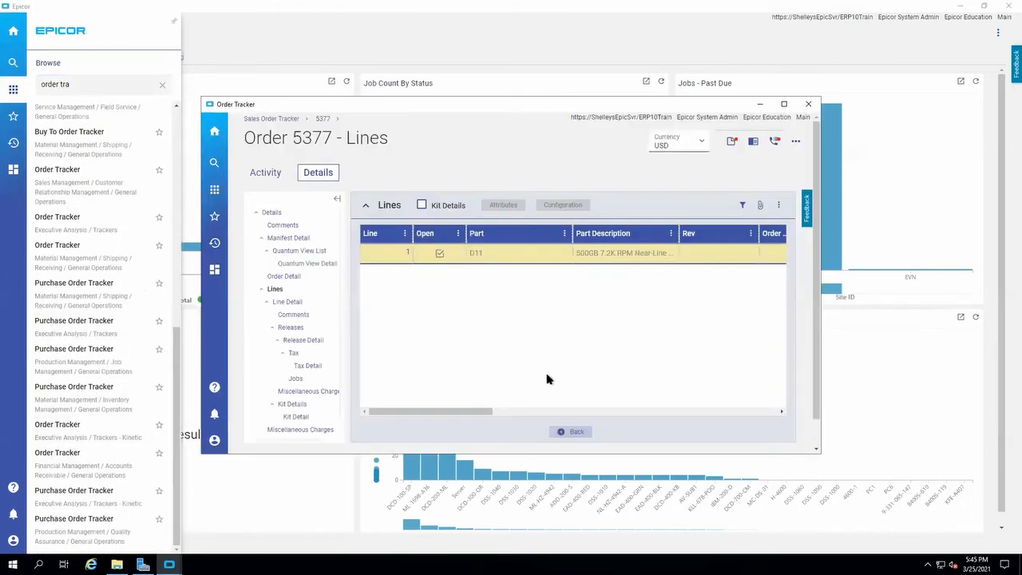
# Open the Order Tracker for customization using its layer and maximize the designer window.
pyautogui.click(795, 141)
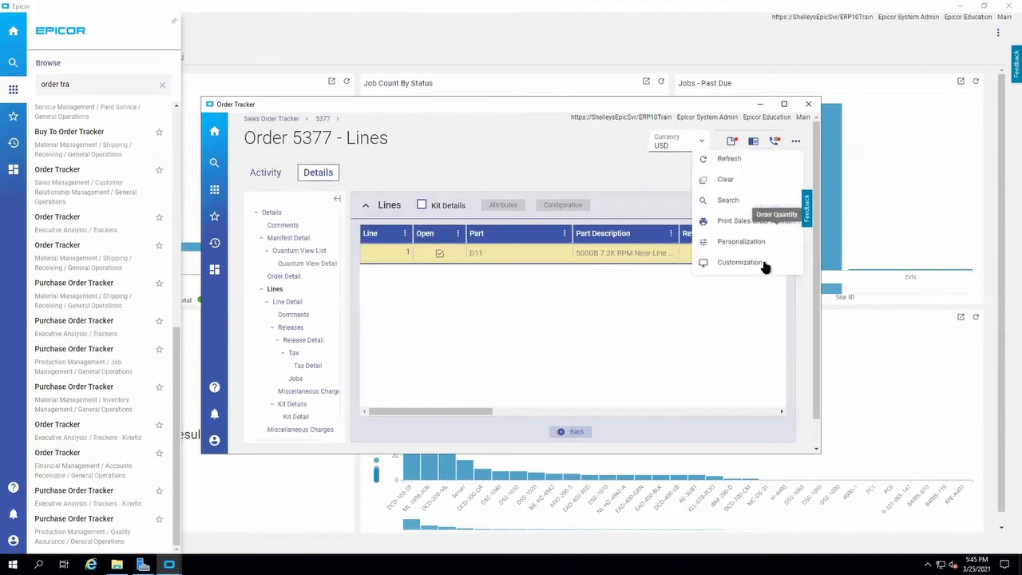
pyautogui.click(739, 263)
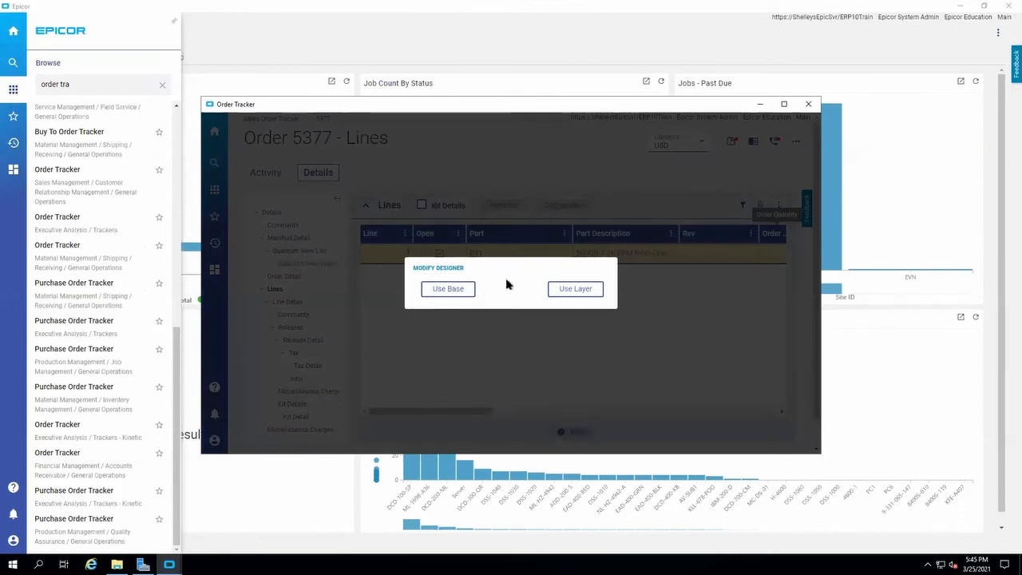
pyautogui.click(447, 292)
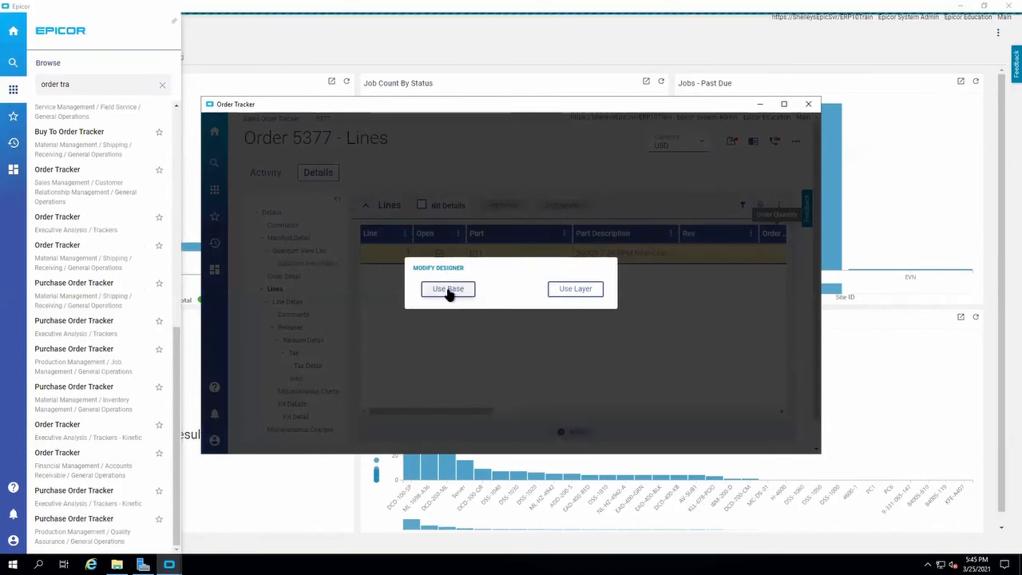
pyautogui.click(576, 289)
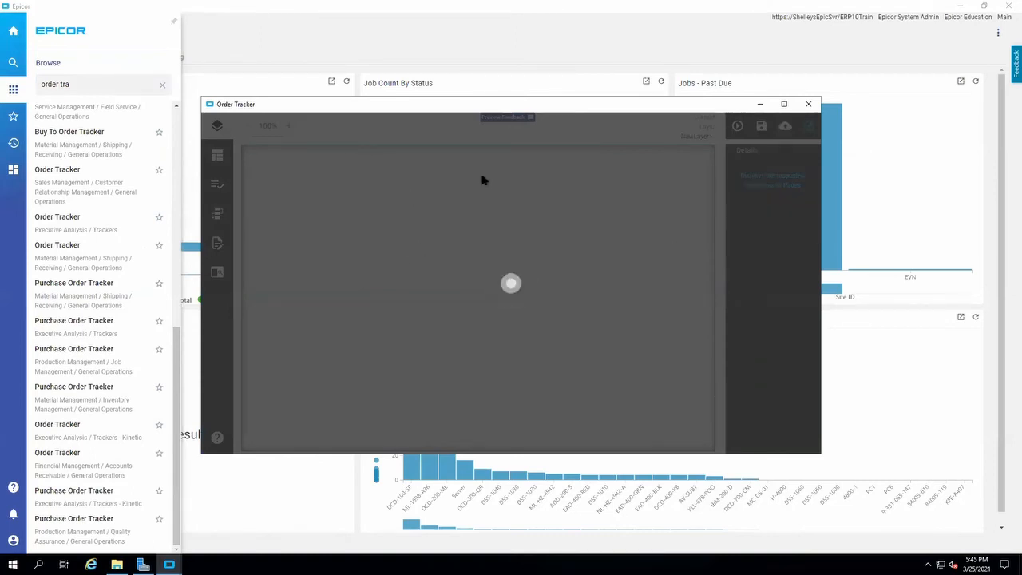
pyautogui.click(783, 104)
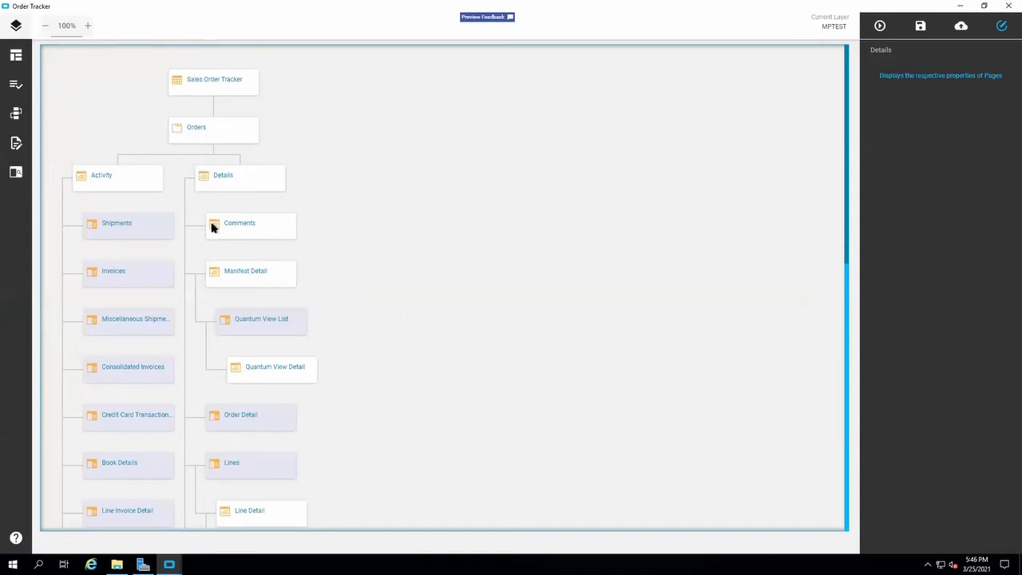
pyautogui.click(196, 131)
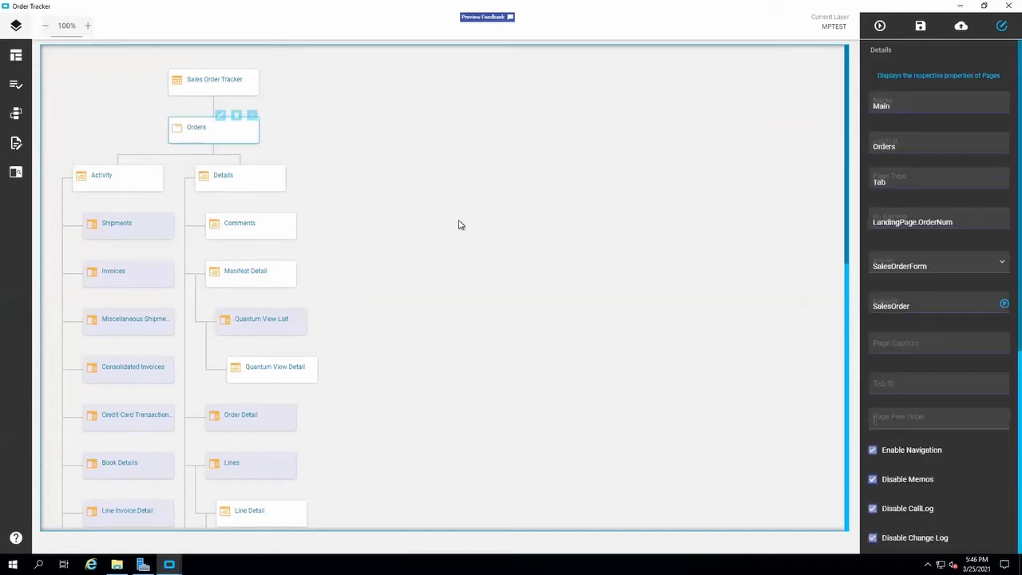
pyautogui.doubleClick(247, 131)
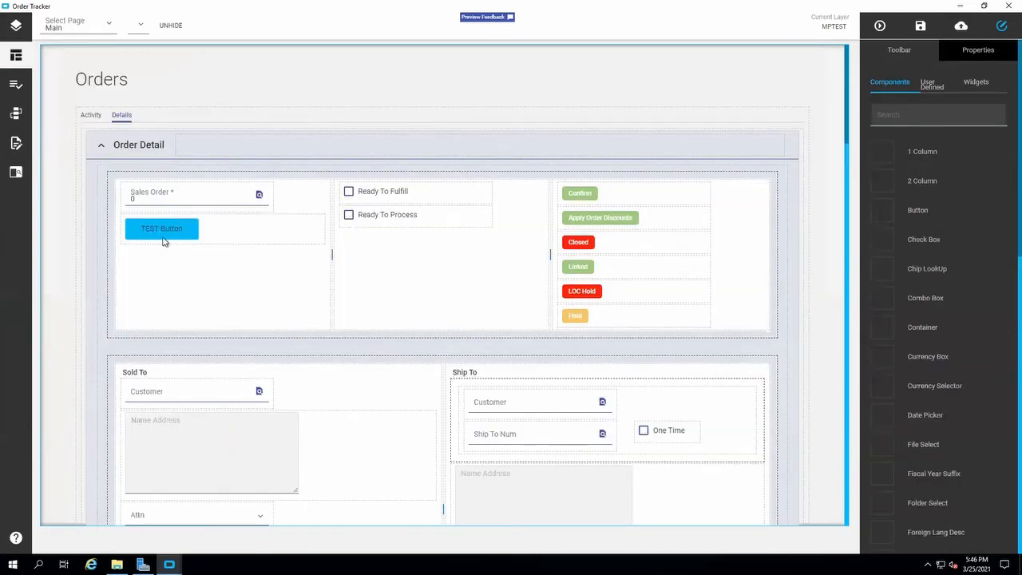
pyautogui.moveTo(892, 210); pyautogui.dragTo(441, 252)
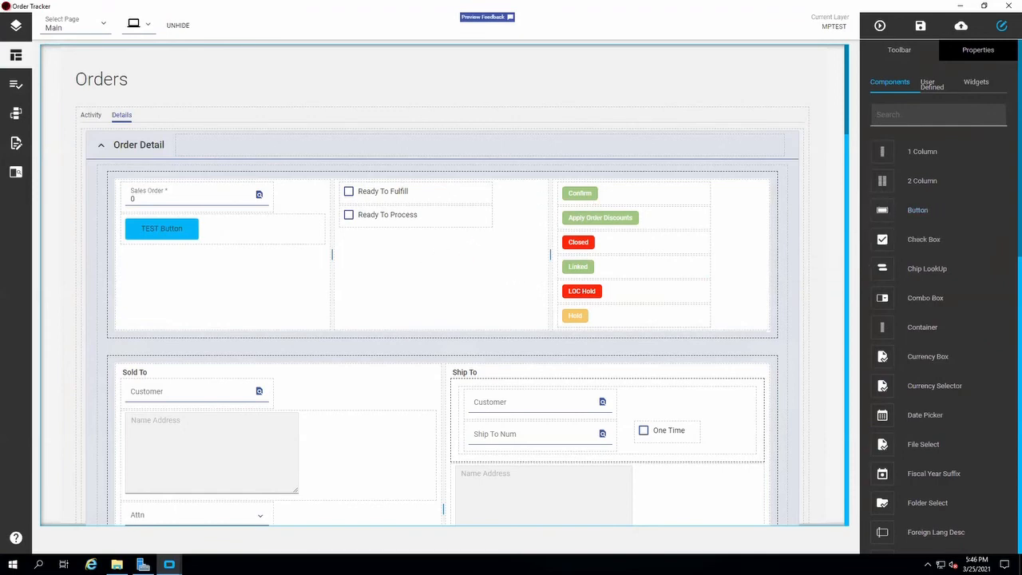
pyautogui.click(16, 25)
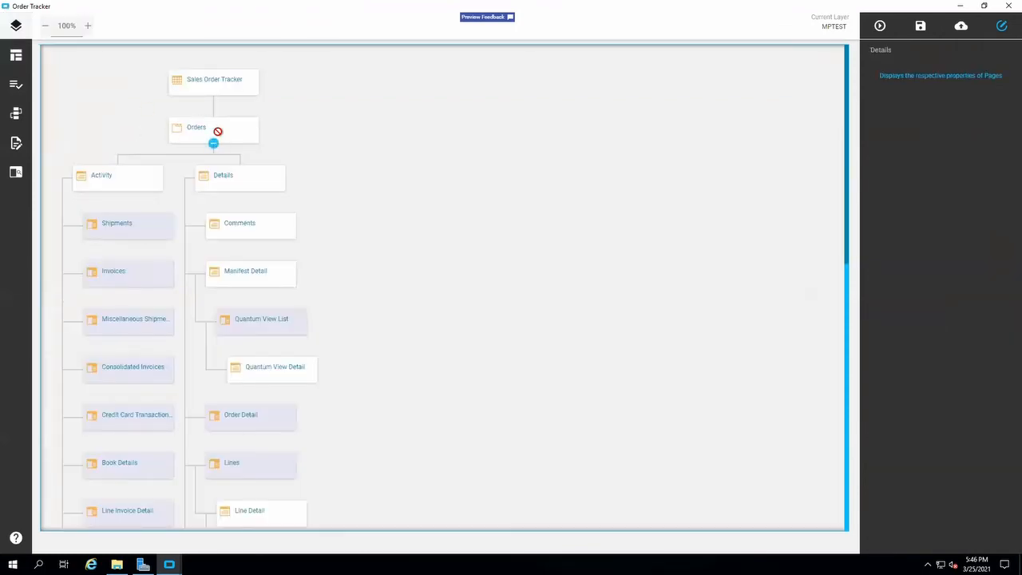
pyautogui.rightClick(311, 151)
pyautogui.click(303, 139)
# Open the Details page in the designer and add a Button component below TEST Button in Order Detail.
pyautogui.click(220, 177)
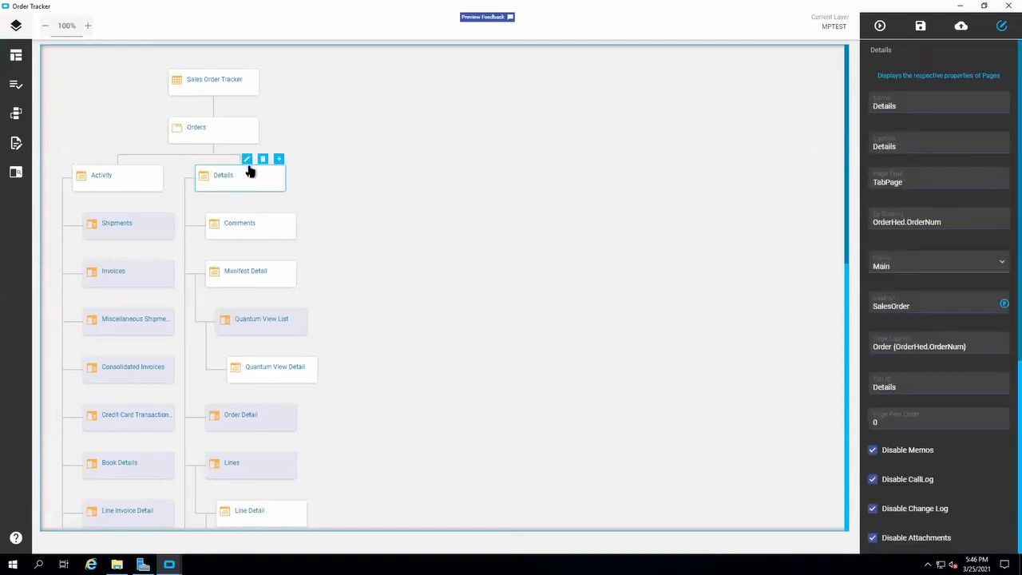
pyautogui.click(247, 163)
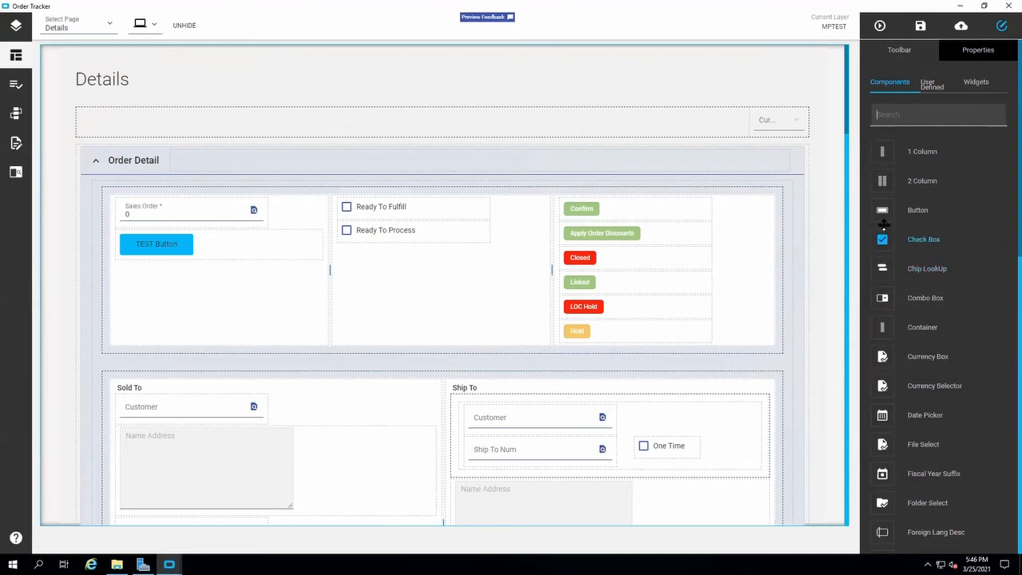
pyautogui.moveTo(883, 209); pyautogui.dragTo(493, 282)
pyautogui.moveTo(476, 347); pyautogui.dragTo(381, 458)
pyautogui.moveTo(254, 319); pyautogui.dragTo(111, 284)
pyautogui.click(196, 287)
pyautogui.click(200, 286)
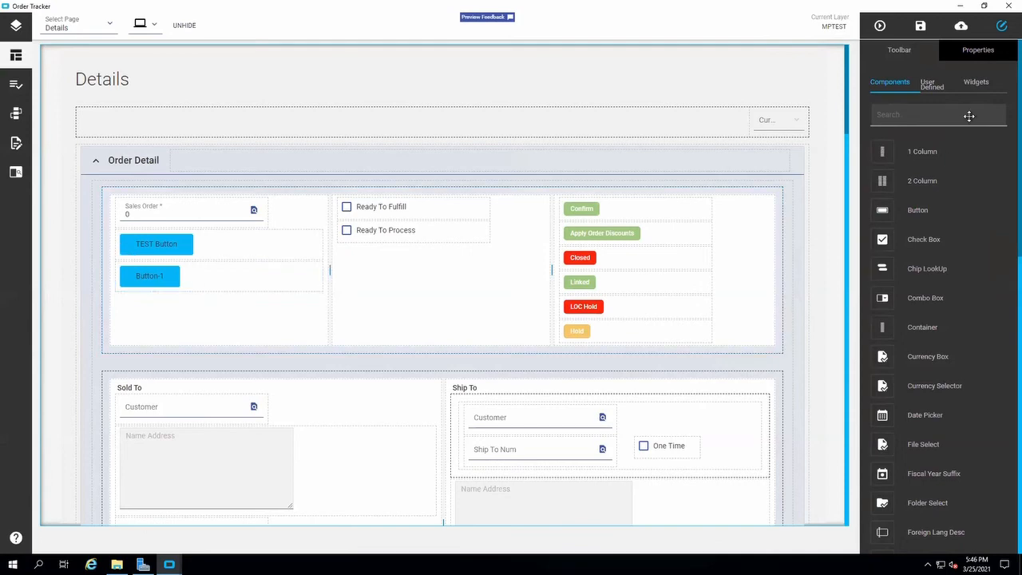
# Set the new button's Id to MPTESTButton and its label text to "Launch SO Pick List".
pyautogui.click(988, 58)
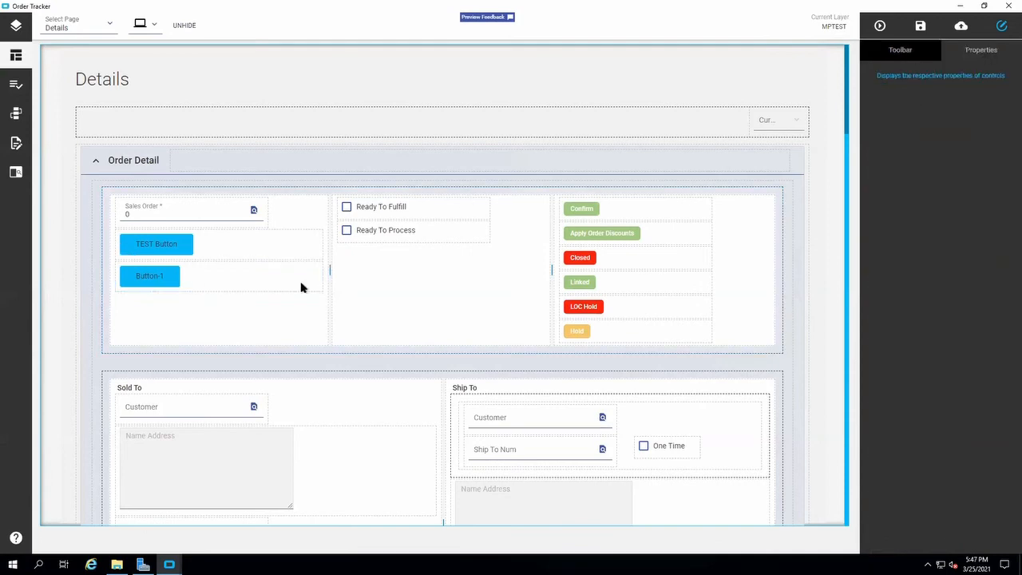
pyautogui.click(264, 285)
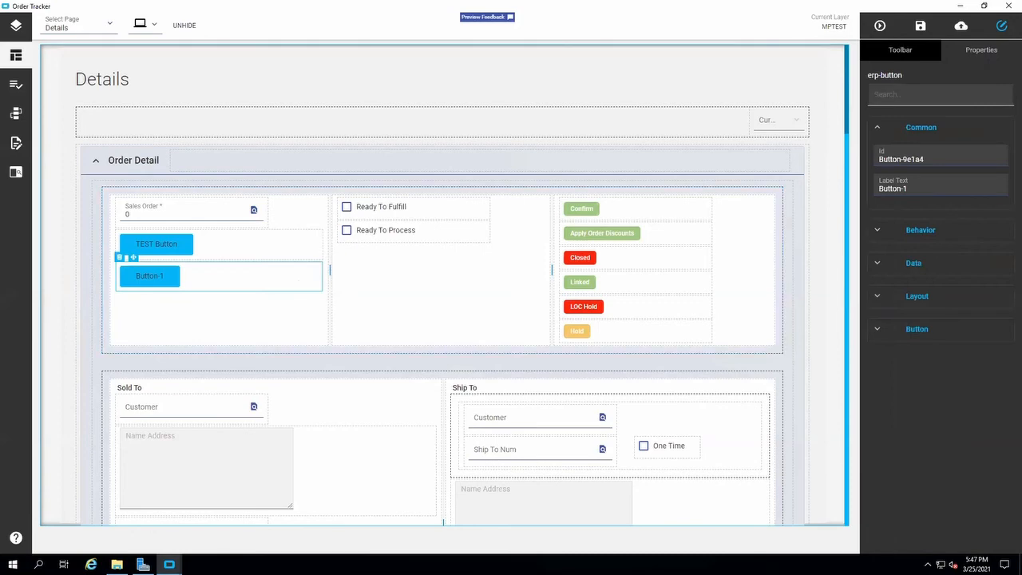
pyautogui.click(923, 158)
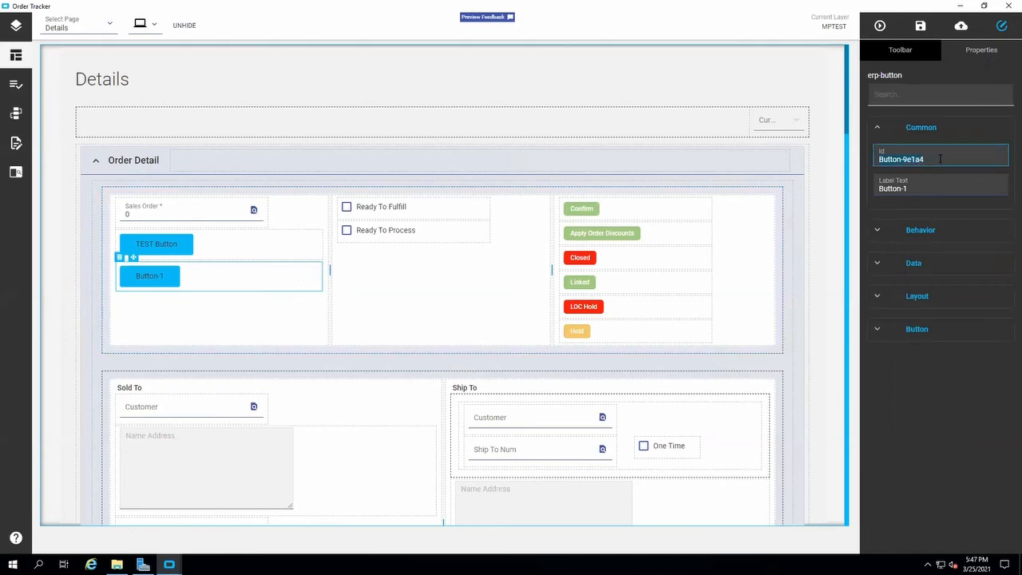
pyautogui.write('MPTEST')
pyautogui.click(919, 190)
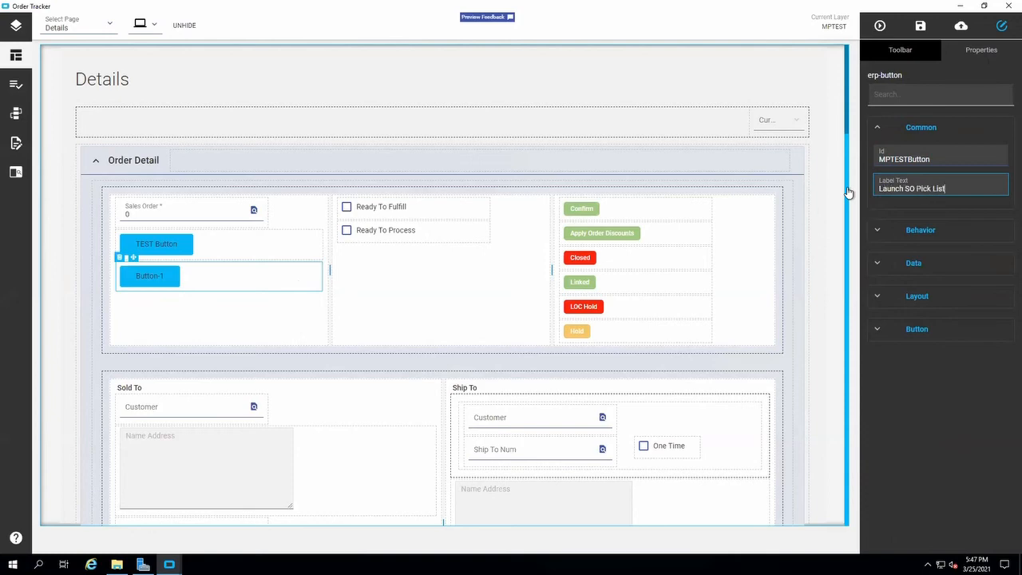
pyautogui.click(861, 343)
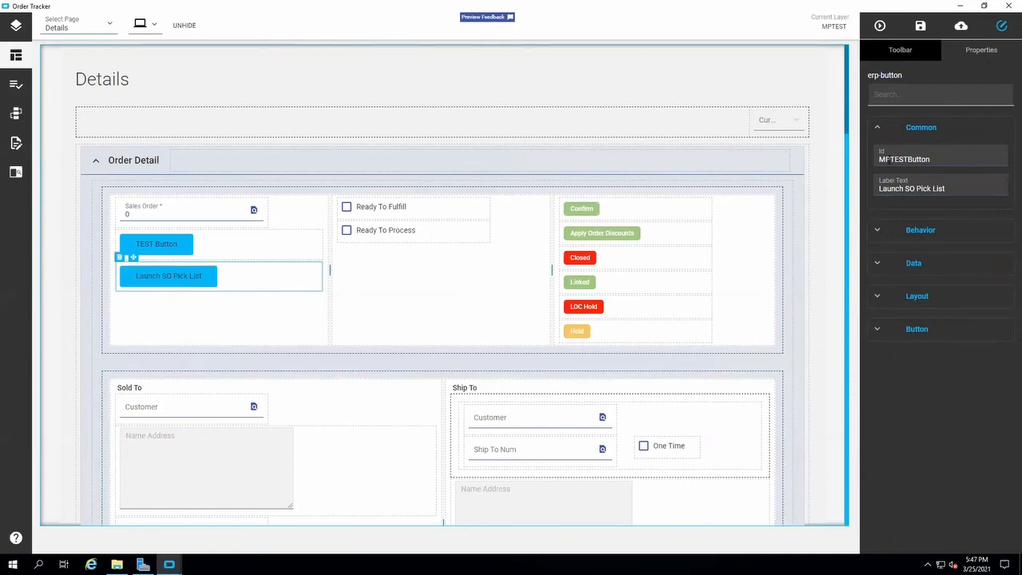
pyautogui.click(977, 167)
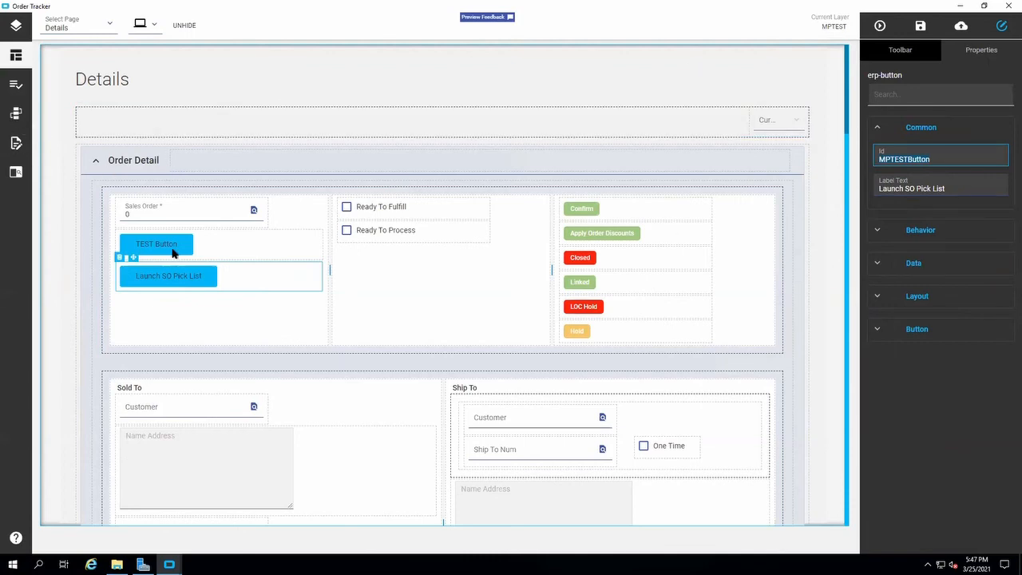
# Look through the events and rules lists, check the sysAllowSave rule's available actions and try to view that rule.
pyautogui.click(18, 114)
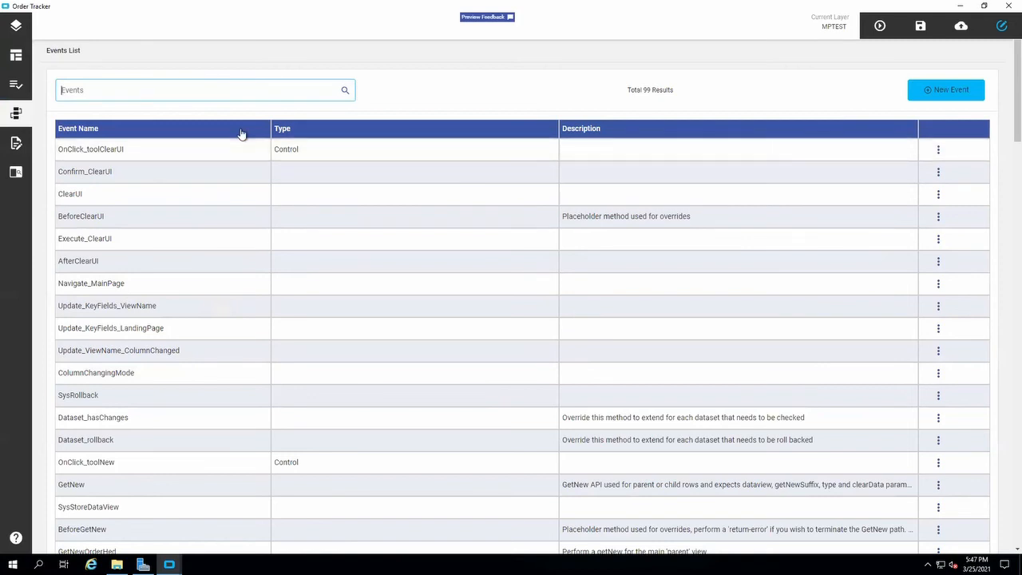
pyautogui.click(15, 83)
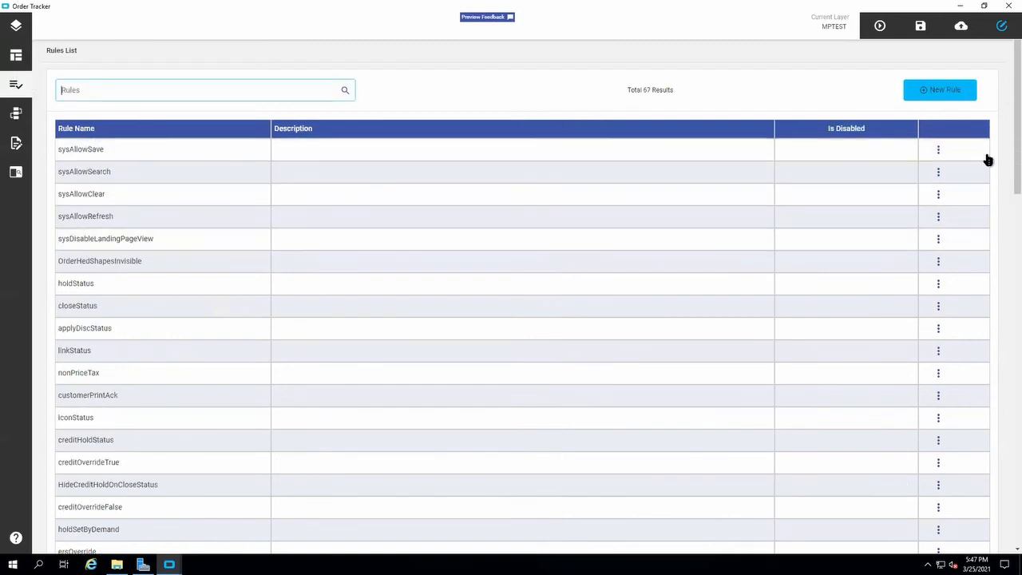
pyautogui.click(938, 152)
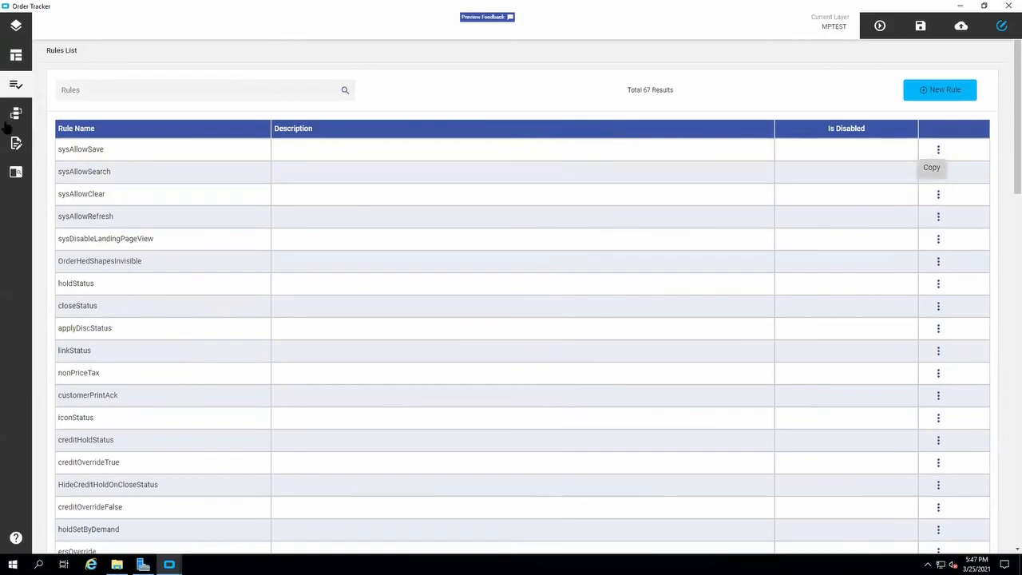
pyautogui.click(68, 144)
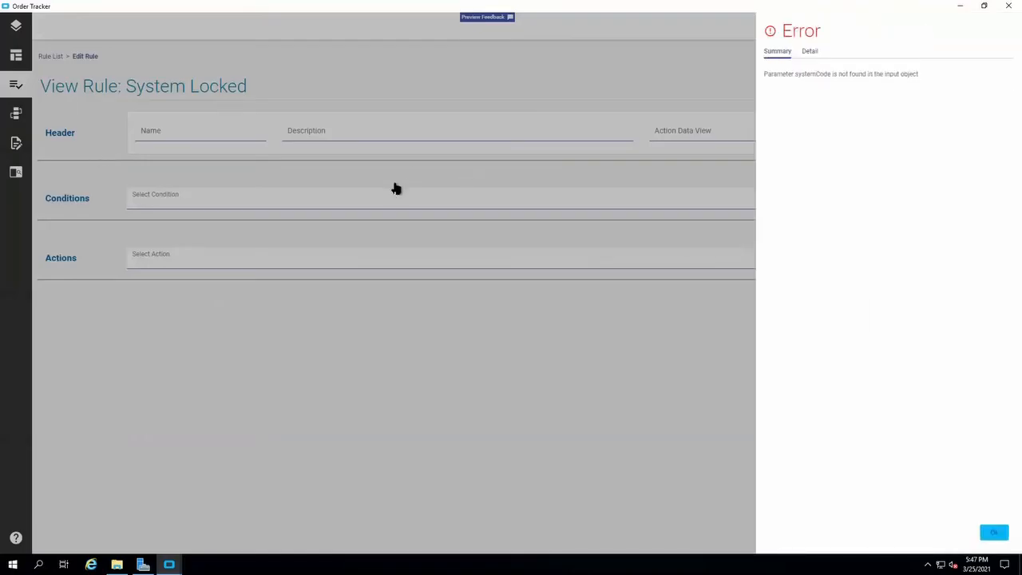
pyautogui.click(993, 532)
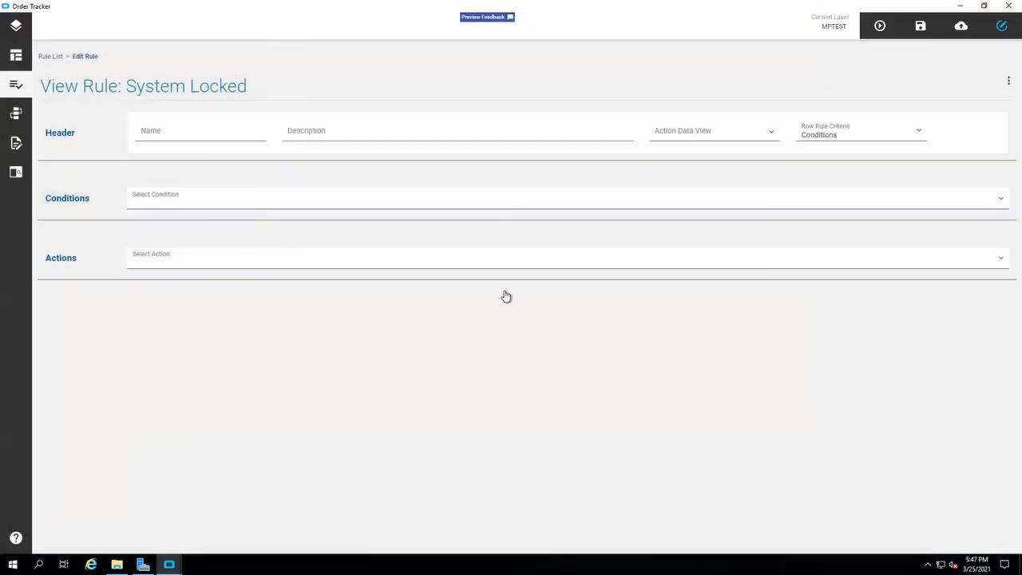
# Return to the rules list and view the conditions and actions of the creditOverrideFalse rule.
pyautogui.click(14, 87)
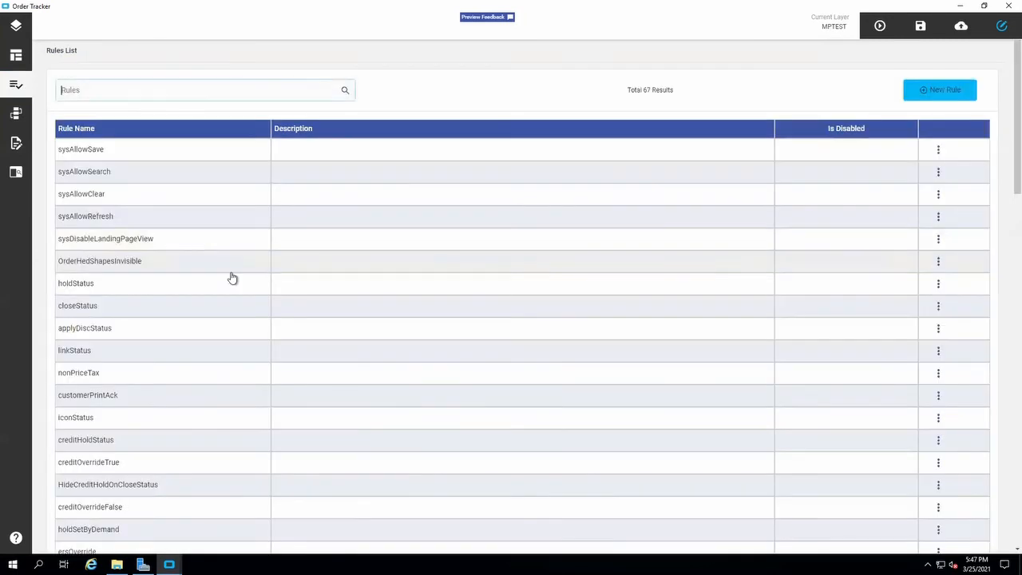
pyautogui.scroll(-2, 527, 295)
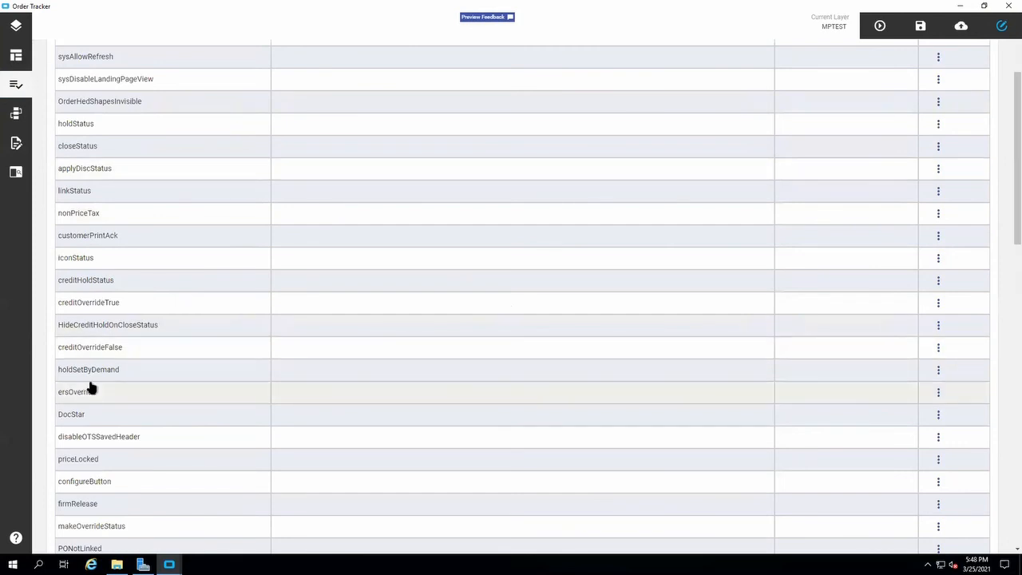
pyautogui.click(84, 346)
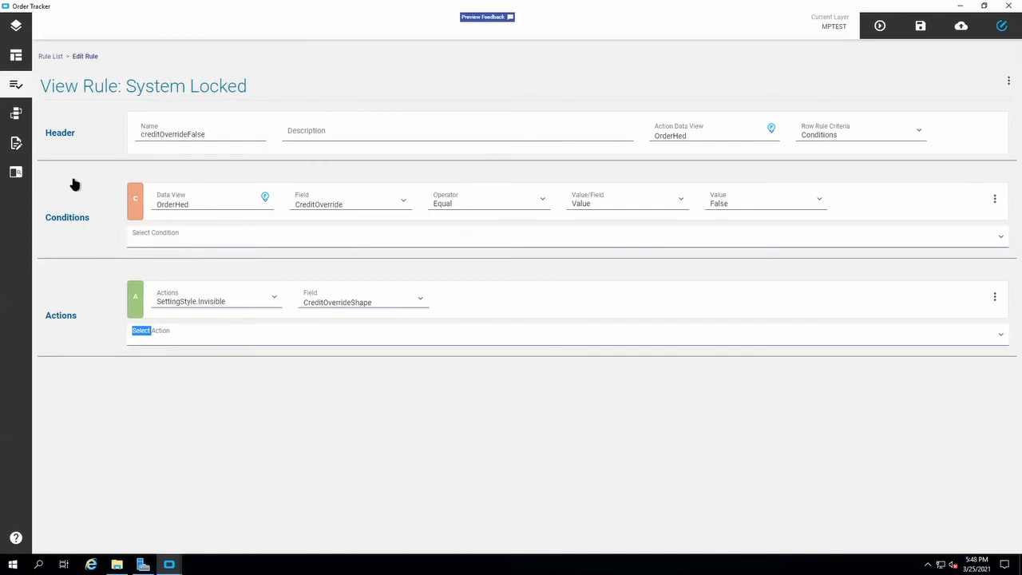
# Look through the layer's events list and create a new event.
pyautogui.click(16, 114)
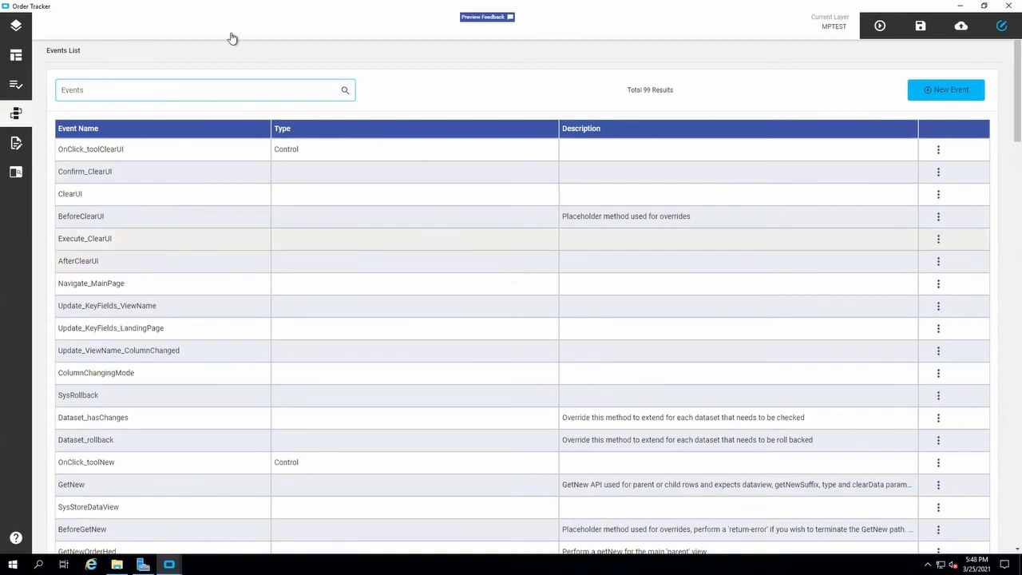
pyautogui.scroll(-1, 201, 262)
pyautogui.scroll(1, 200, 263)
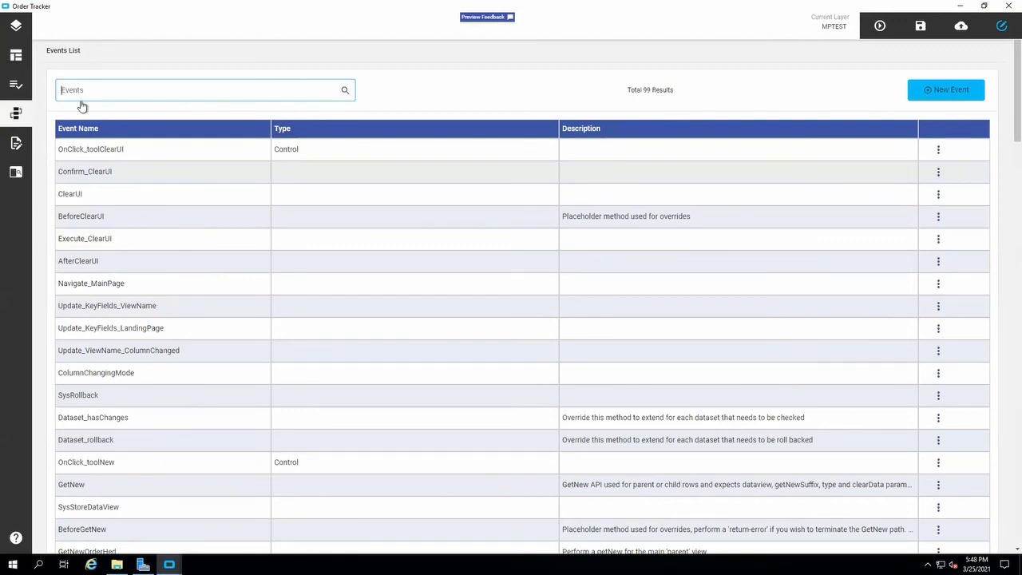
pyautogui.click(932, 94)
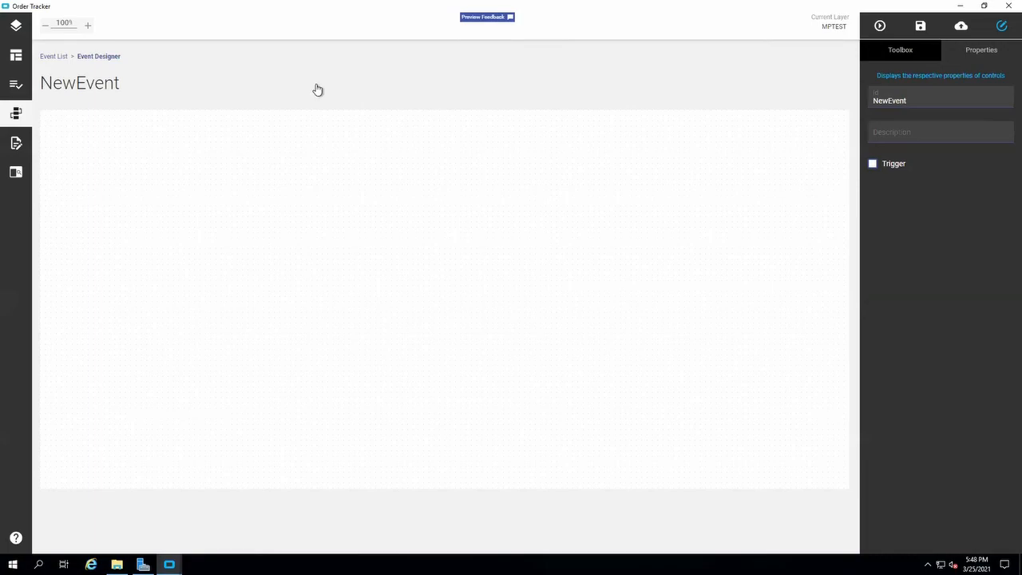
pyautogui.click(119, 86)
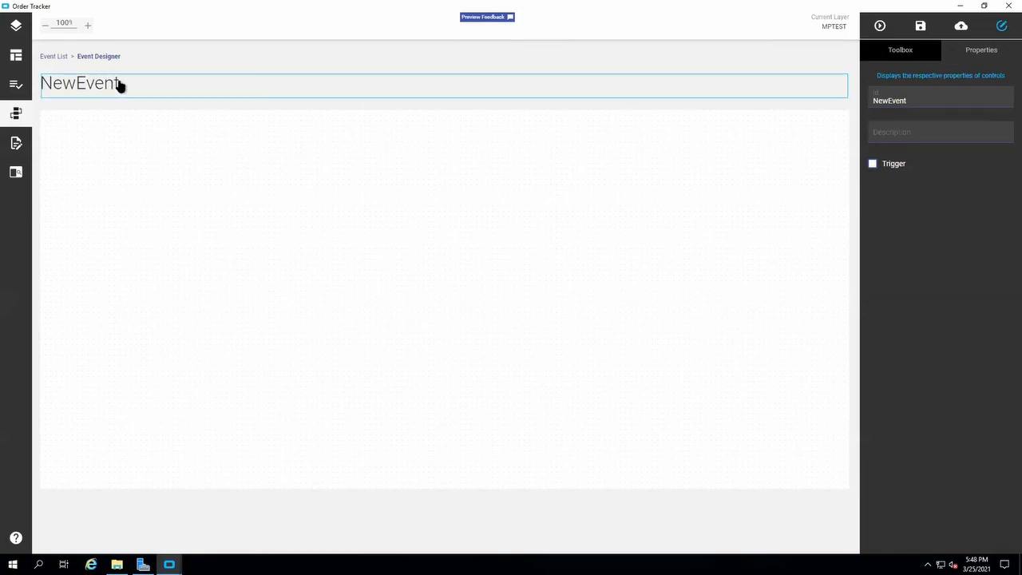
# Set the new event's Id to "Launch SO Pick List" and description to "SO Pick List", and enable its trigger.
pyautogui.click(917, 99)
pyautogui.write('Launch SO Pi')
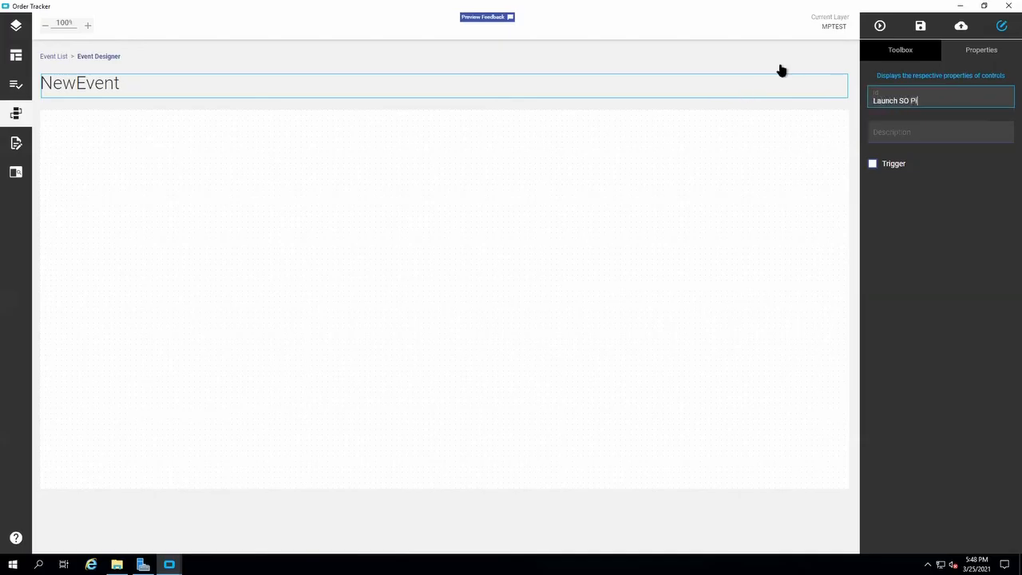
pyautogui.write('ck List')
pyautogui.press('Tab')
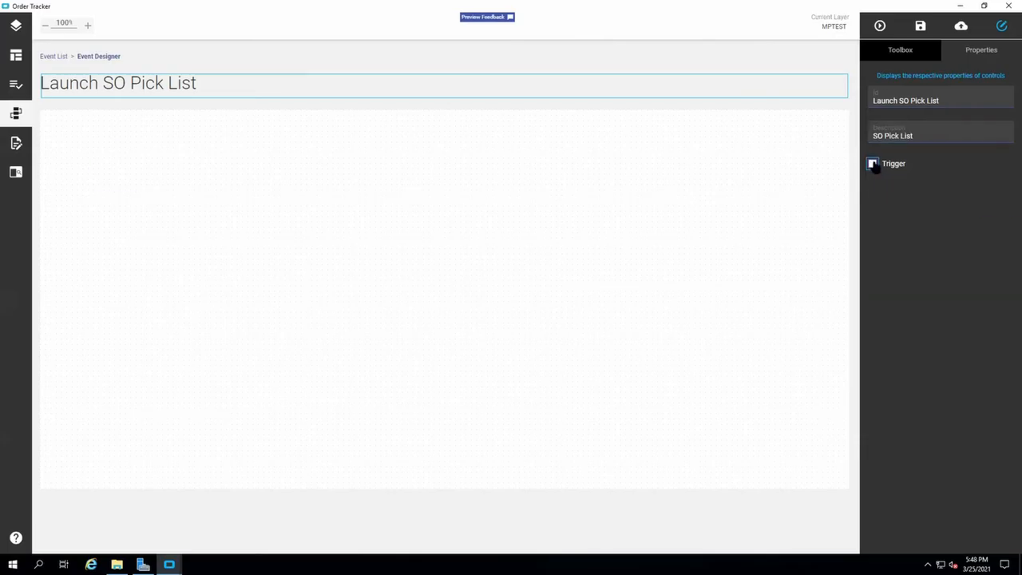
pyautogui.click(872, 162)
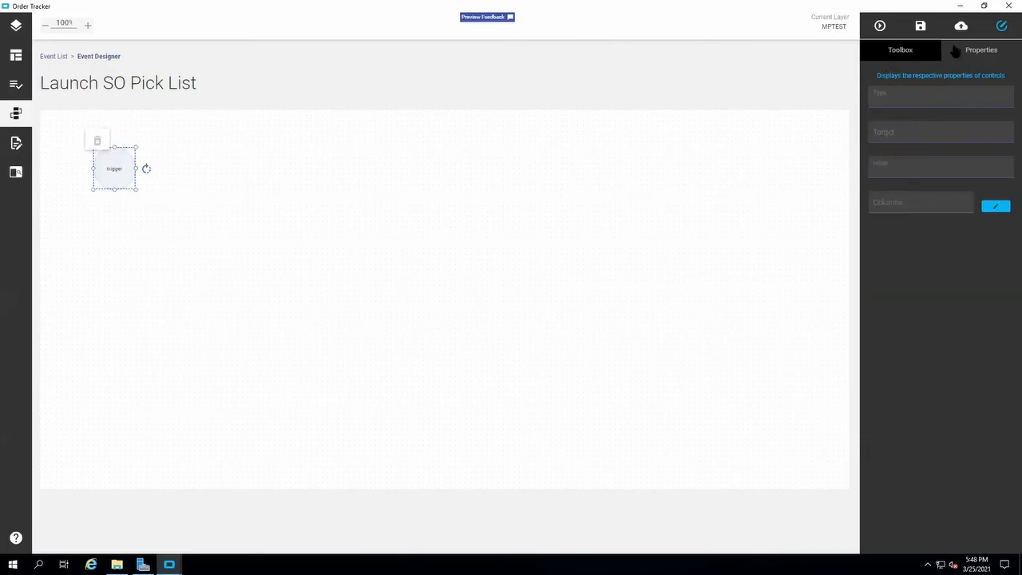
# Examine the trigger's properties and look through the Dataview Actions and Event Actions available for the event.
pyautogui.click(905, 56)
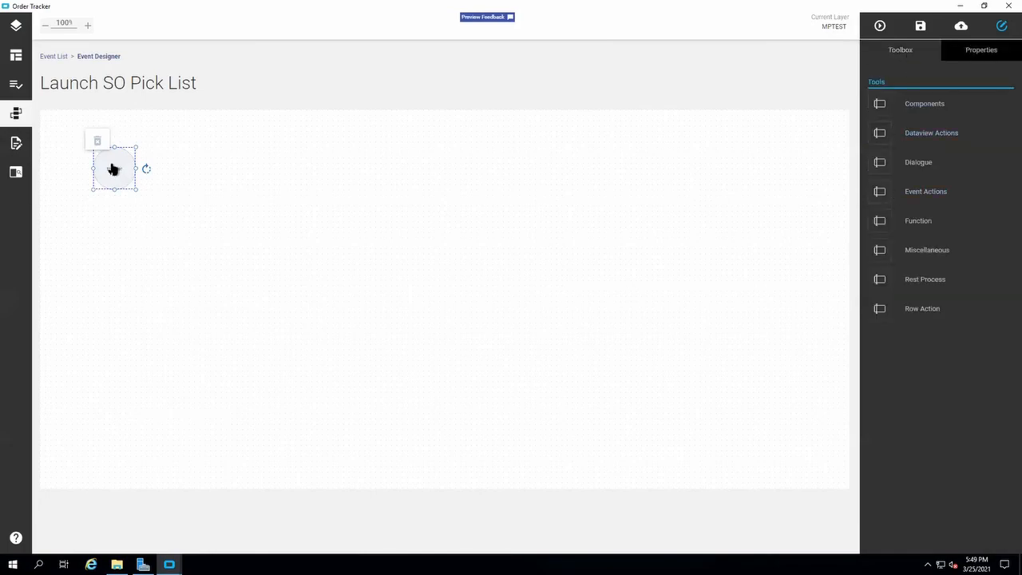
pyautogui.click(978, 57)
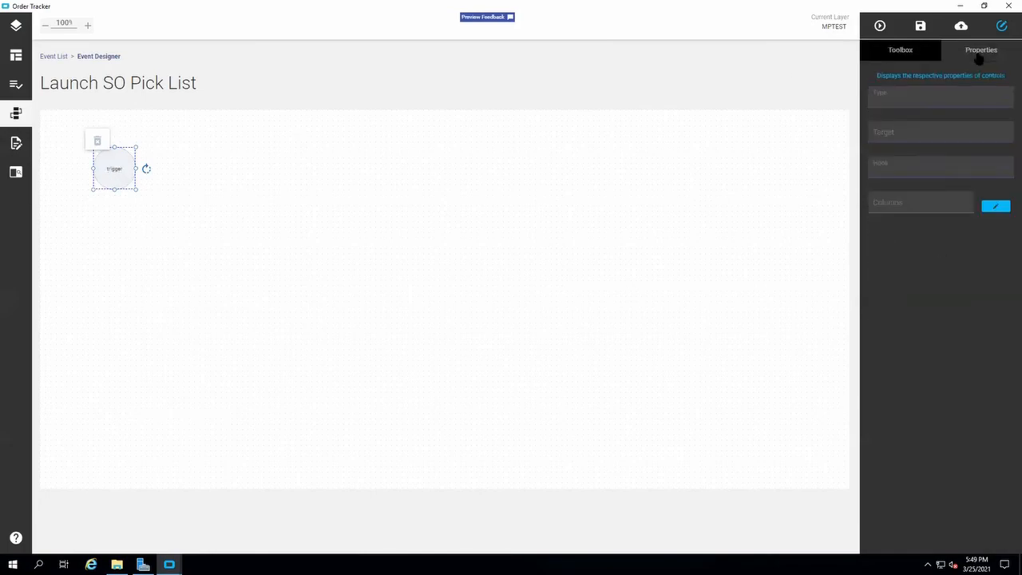
pyautogui.click(916, 63)
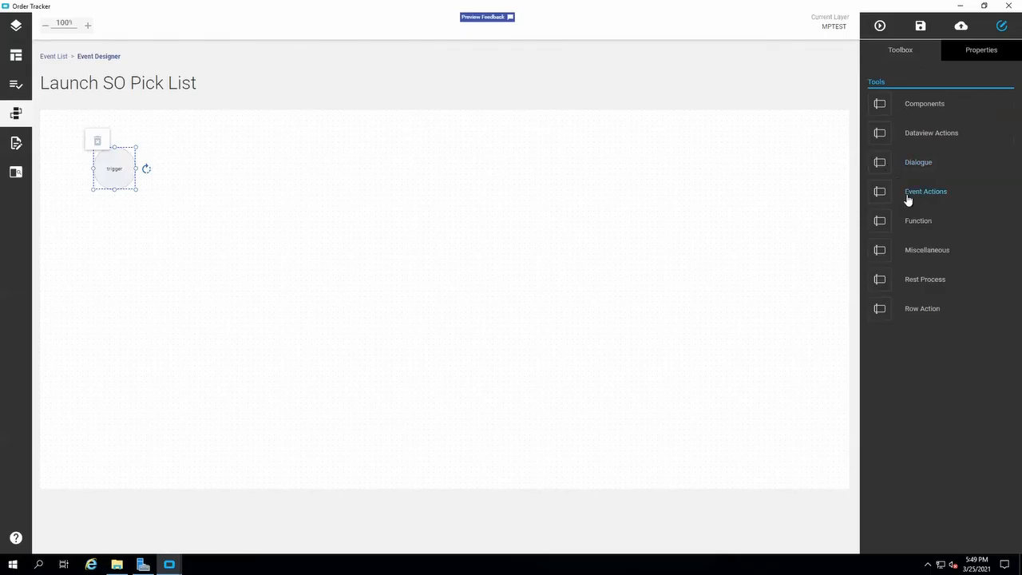
pyautogui.click(917, 137)
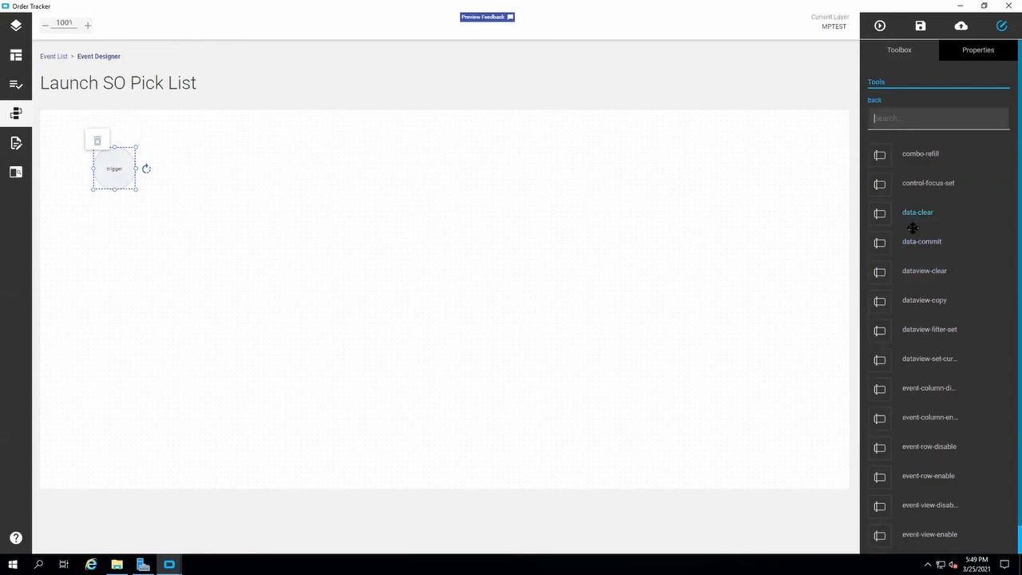
pyautogui.scroll(-2, 911, 228)
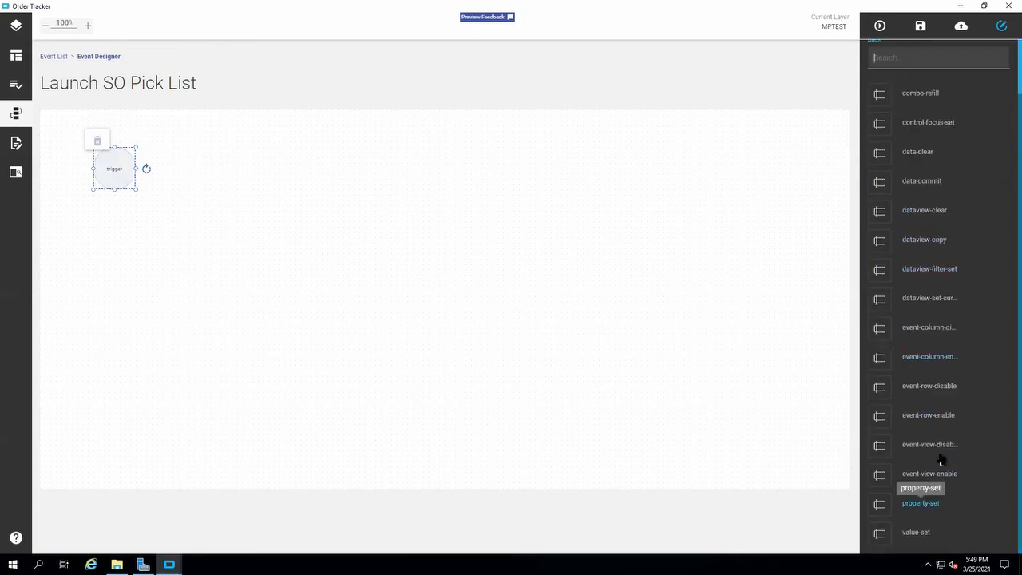
pyautogui.scroll(2, 928, 338)
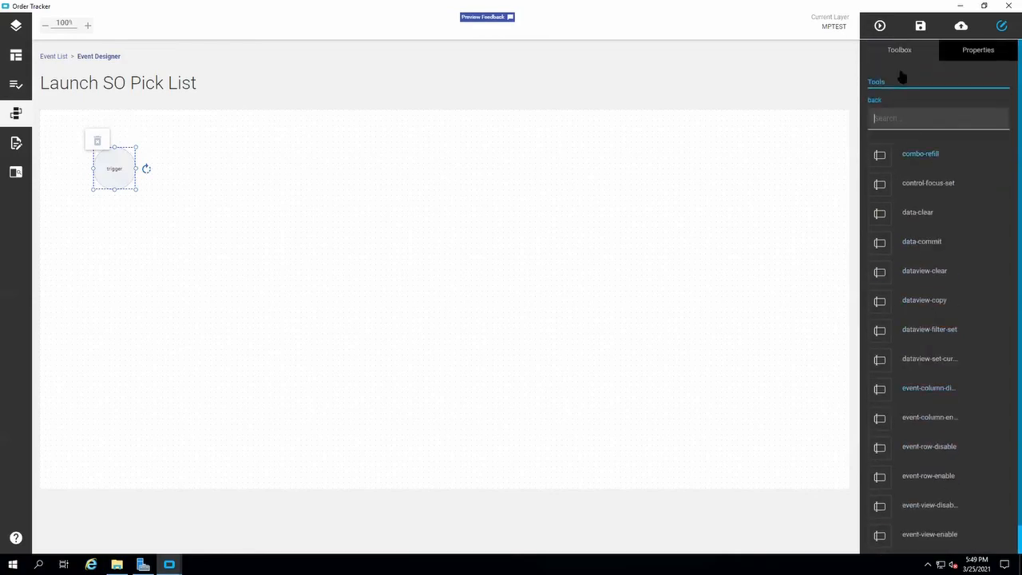
pyautogui.click(872, 98)
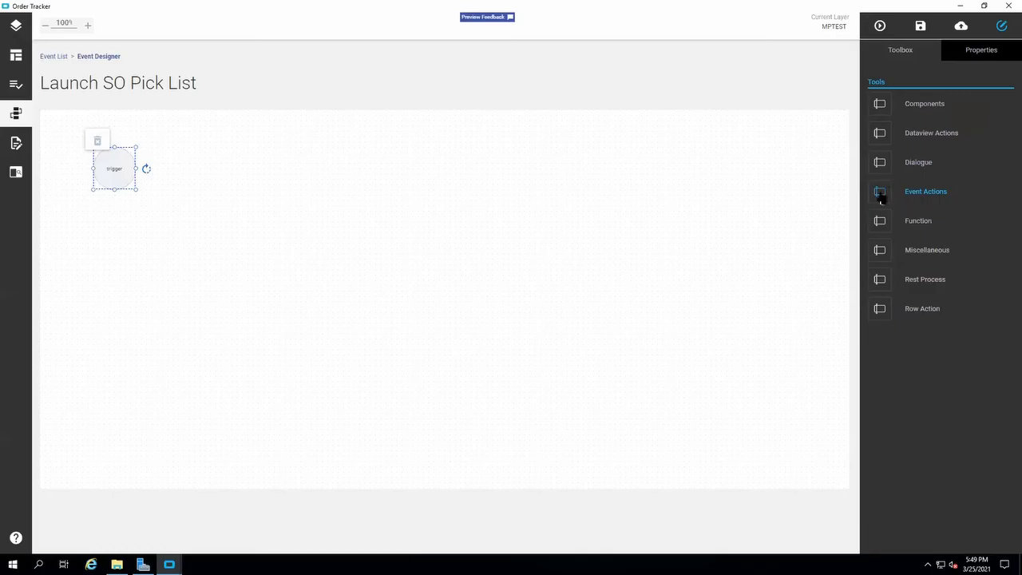
pyautogui.click(939, 192)
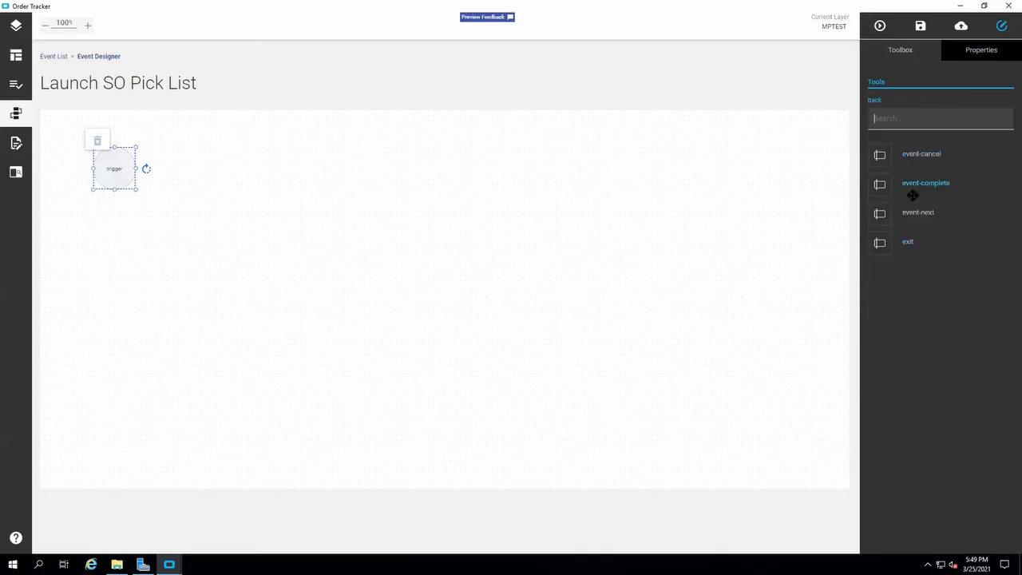
pyautogui.click(874, 100)
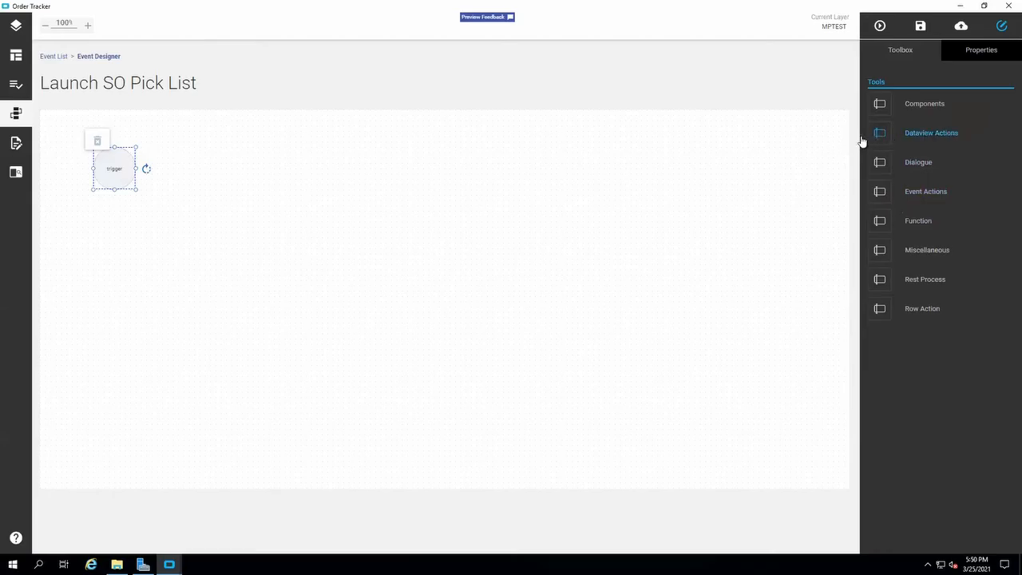
pyautogui.click(919, 137)
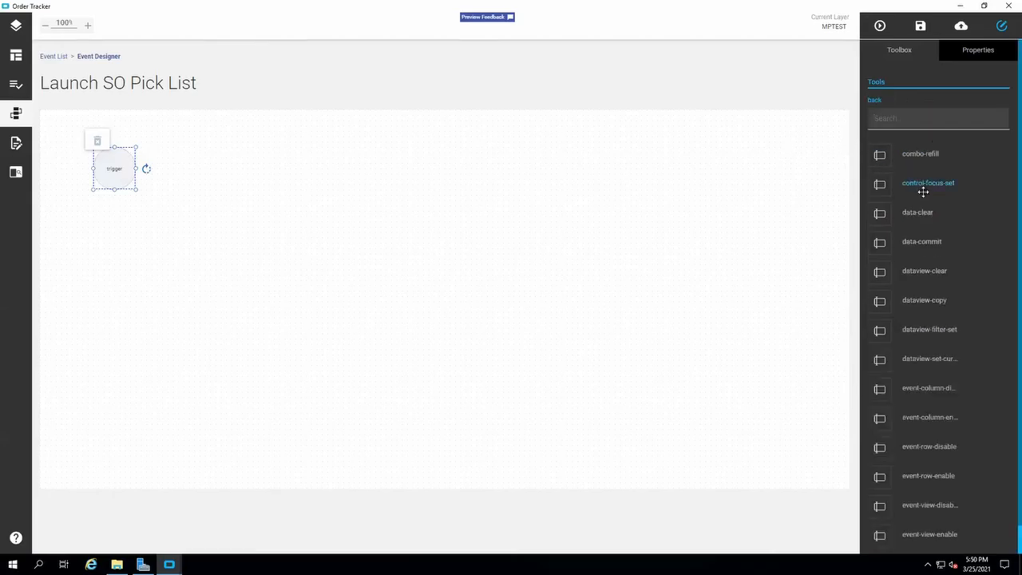
pyautogui.click(875, 103)
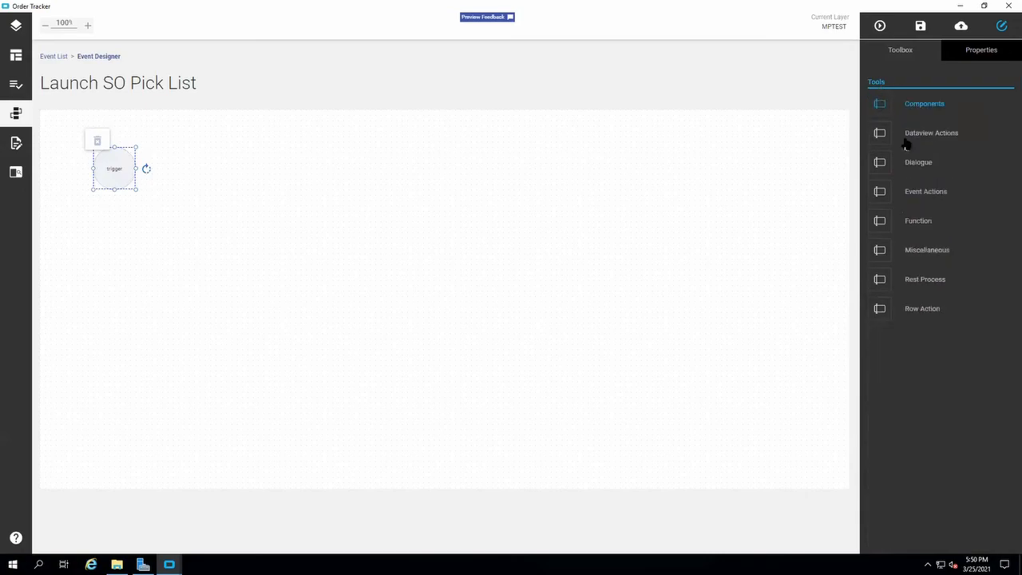
# Add a dialog-show action after the trigger, with type Information and message "TESTING 123456".
pyautogui.click(918, 167)
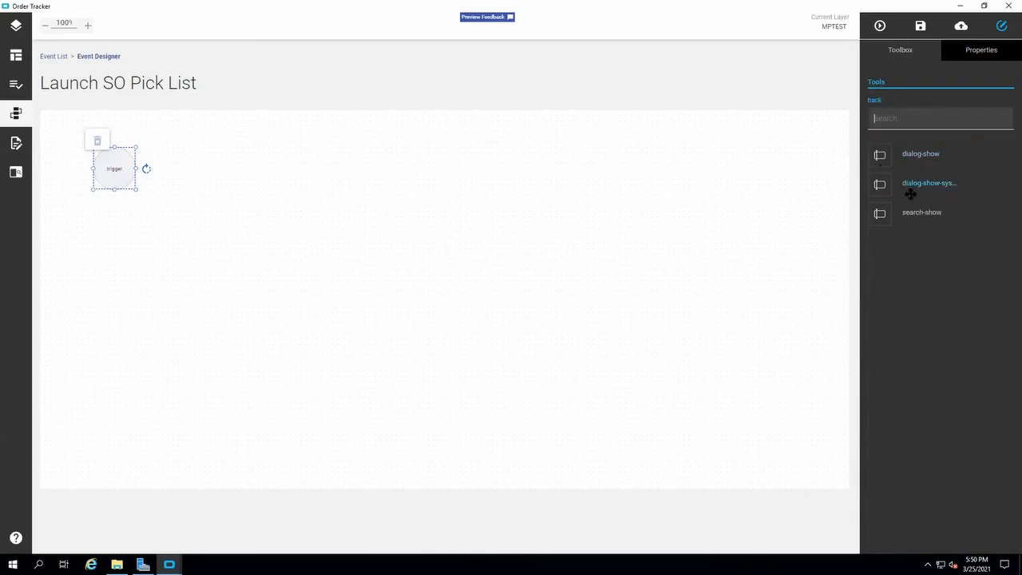
pyautogui.moveTo(924, 158); pyautogui.dragTo(279, 176)
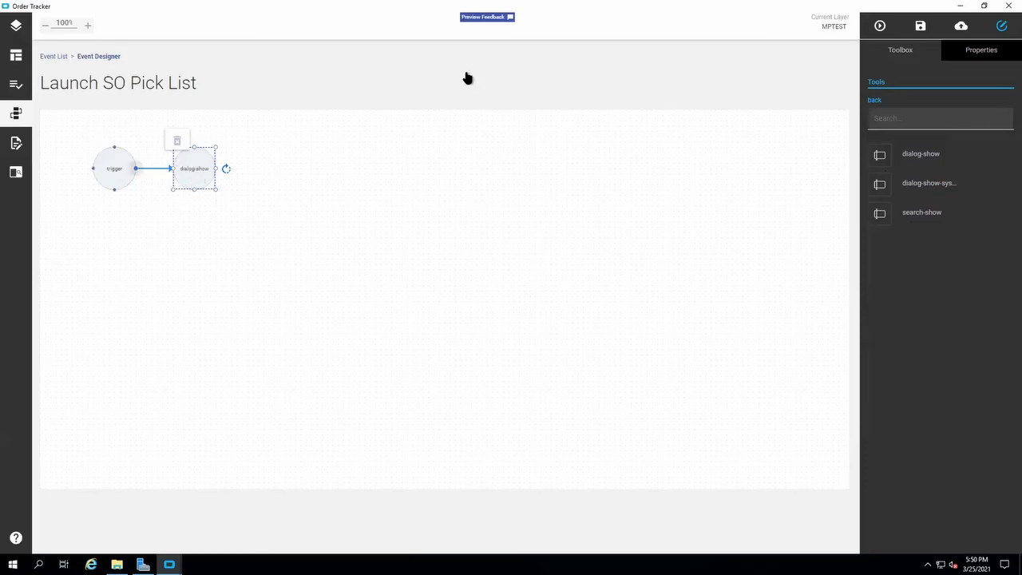
pyautogui.click(995, 51)
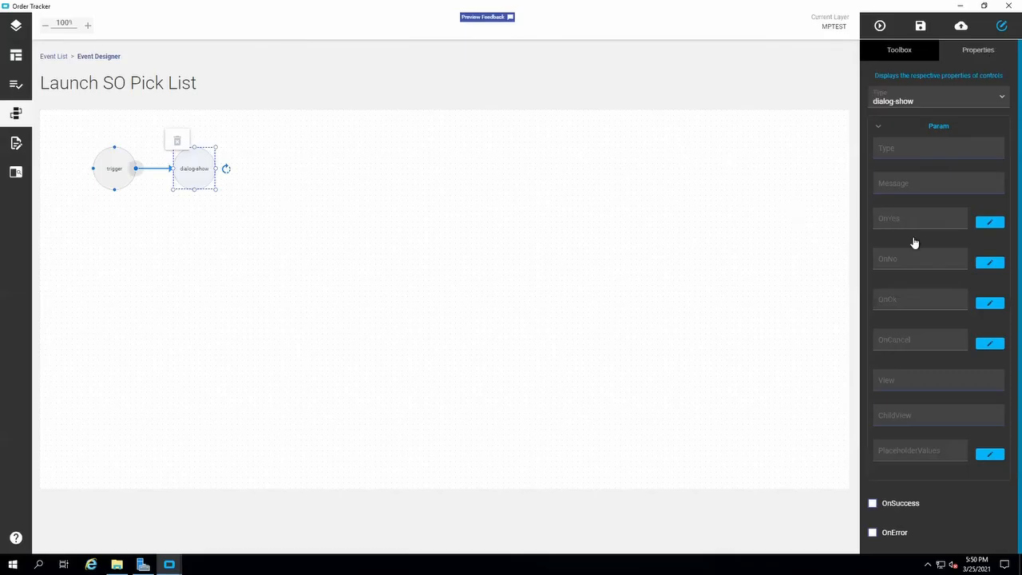
pyautogui.scroll(-1, 902, 254)
pyautogui.scroll(1, 911, 261)
pyautogui.click(892, 149)
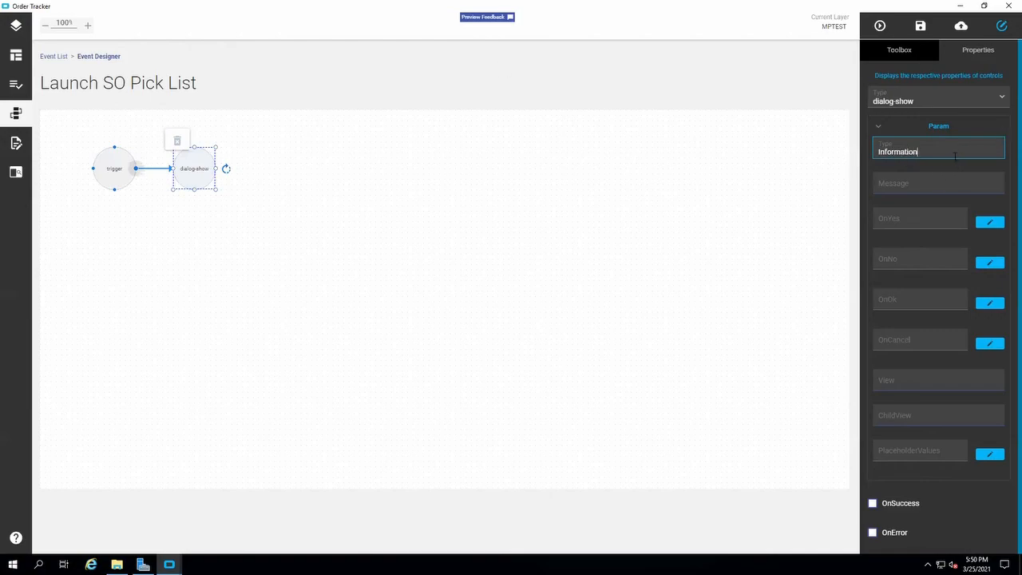
pyautogui.click(950, 181)
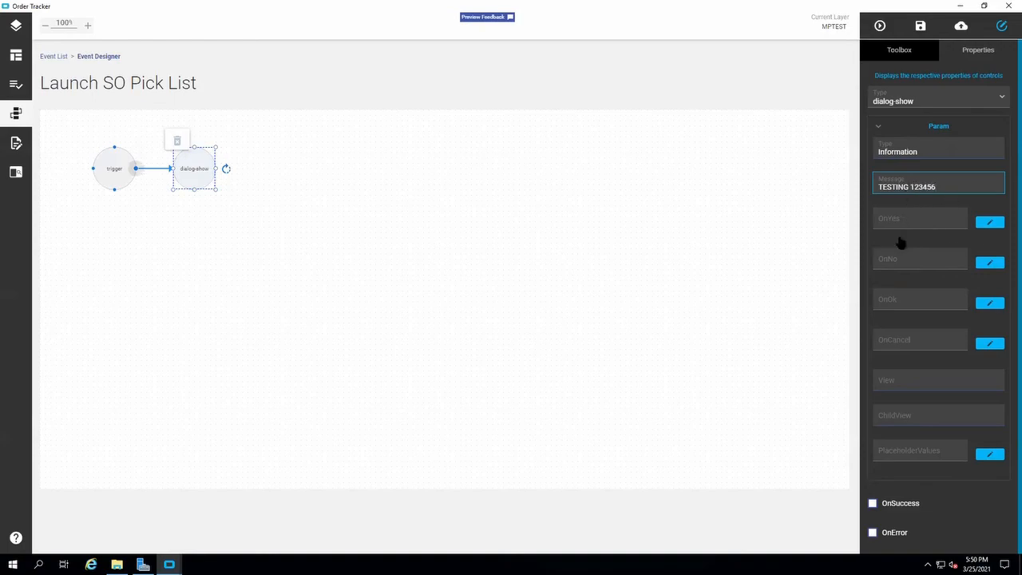
# View the OnYes event editor without entering anything, set the dialog-show action's View to MPTESTButton and save the layer.
pyautogui.click(985, 224)
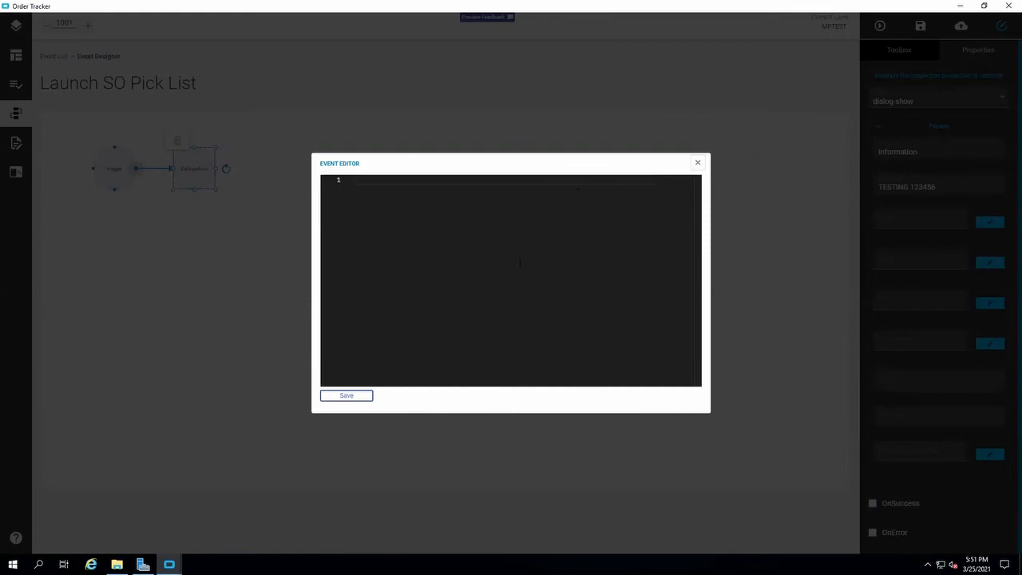
pyautogui.click(696, 164)
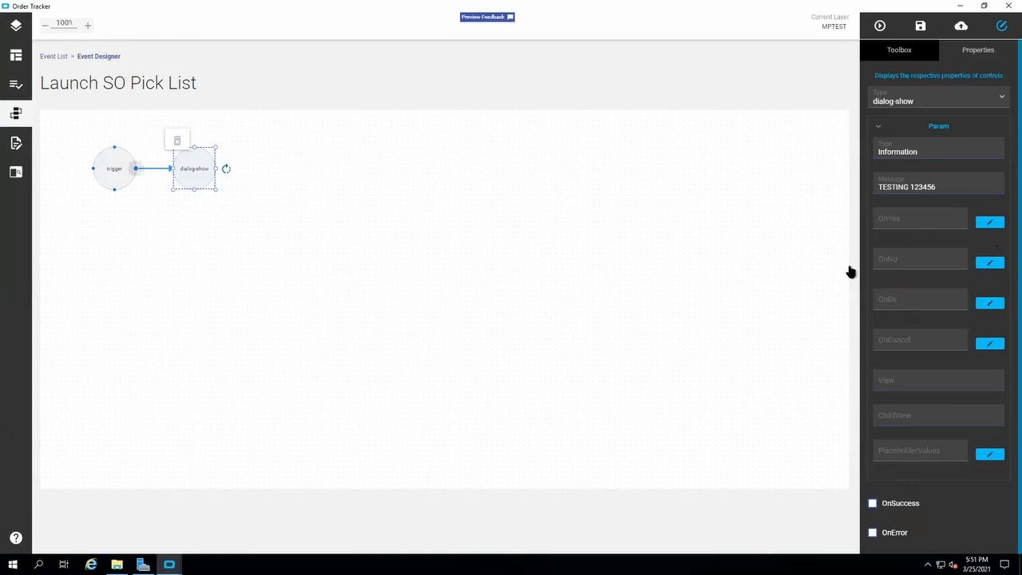
pyautogui.click(909, 384)
pyautogui.scroll(-1, 911, 376)
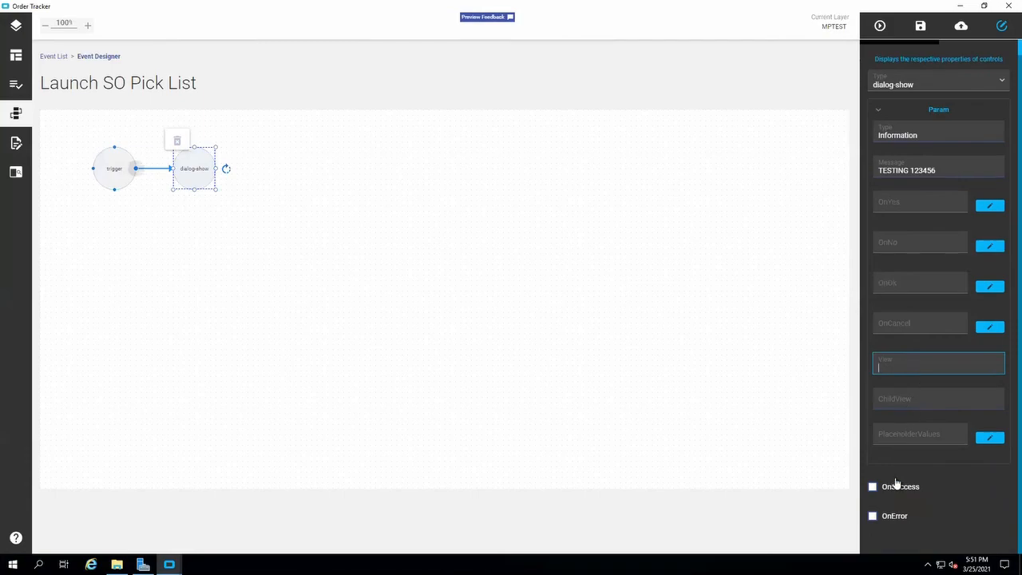
pyautogui.scroll(1, 902, 409)
pyautogui.click(907, 58)
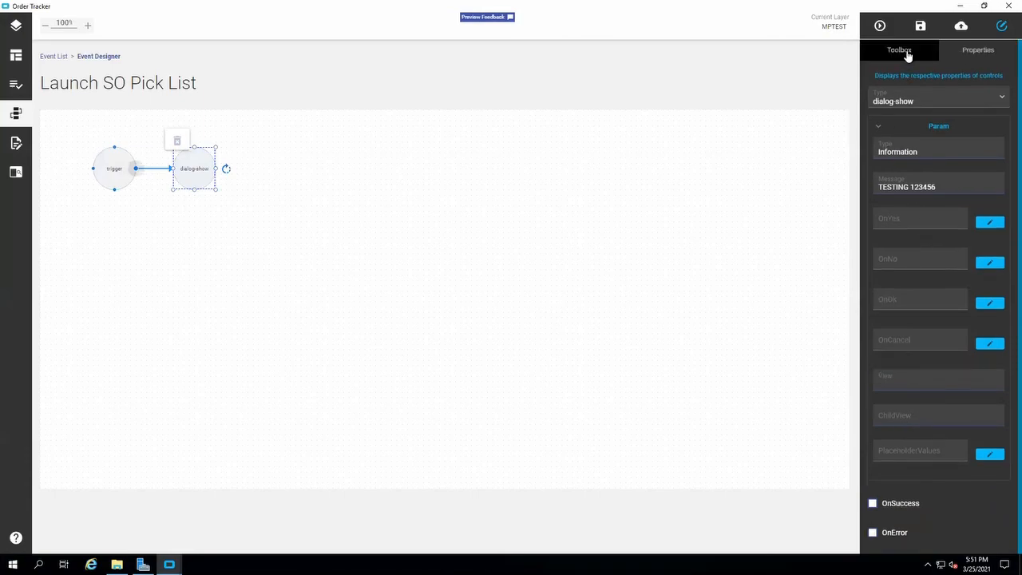
pyautogui.click(966, 50)
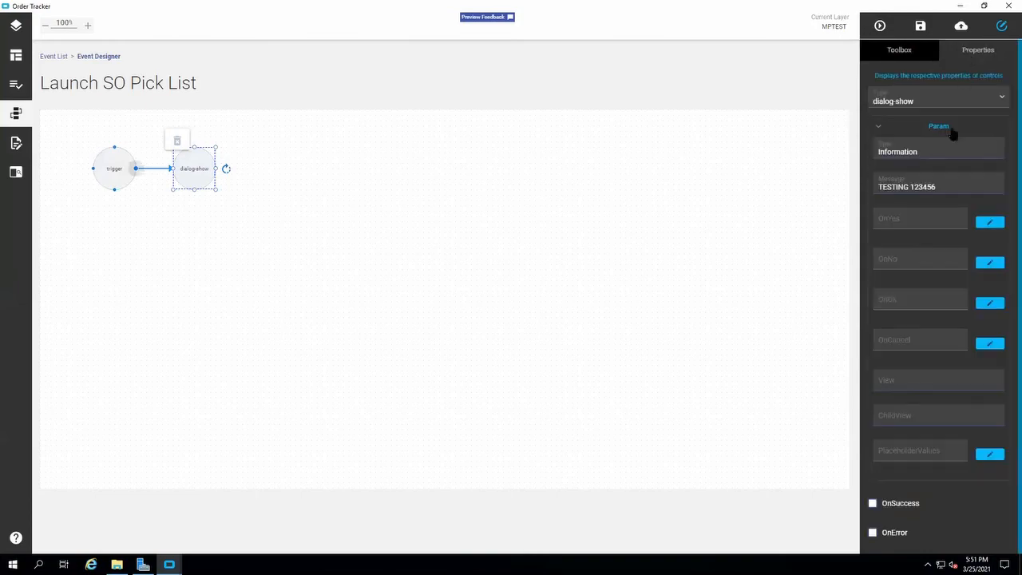
pyautogui.click(889, 382)
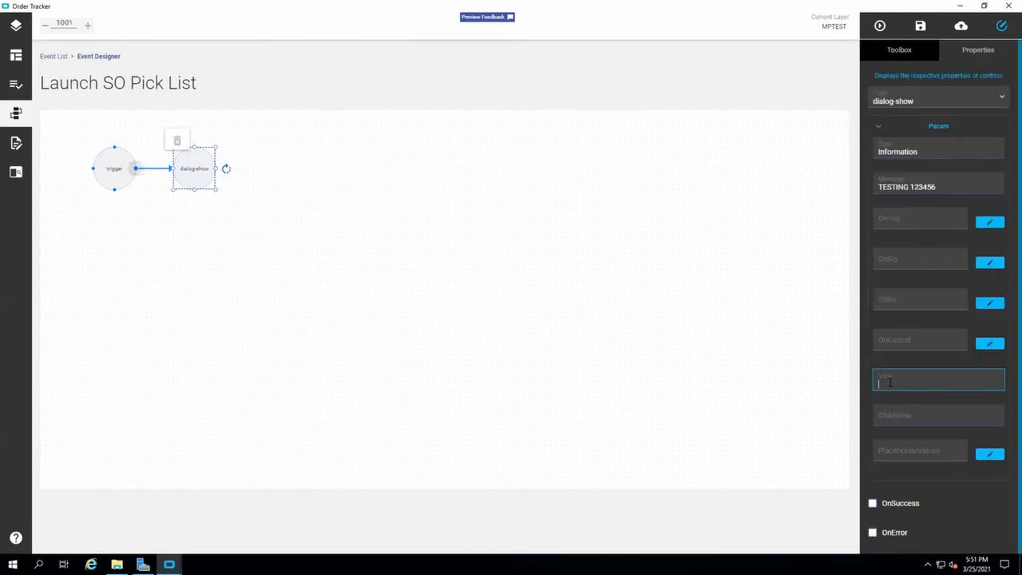
pyautogui.write('MPTESTButton')
pyautogui.scroll(-1, 946, 411)
pyautogui.click(918, 27)
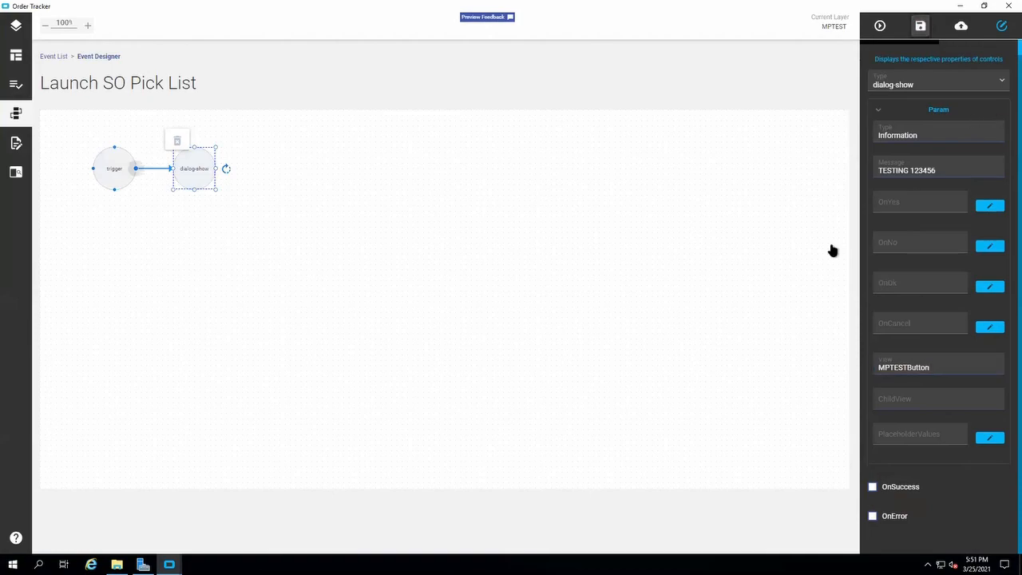
# Leave the dialog-show action's ChildView empty, save the layer again and review the action's parameters.
pyautogui.click(806, 260)
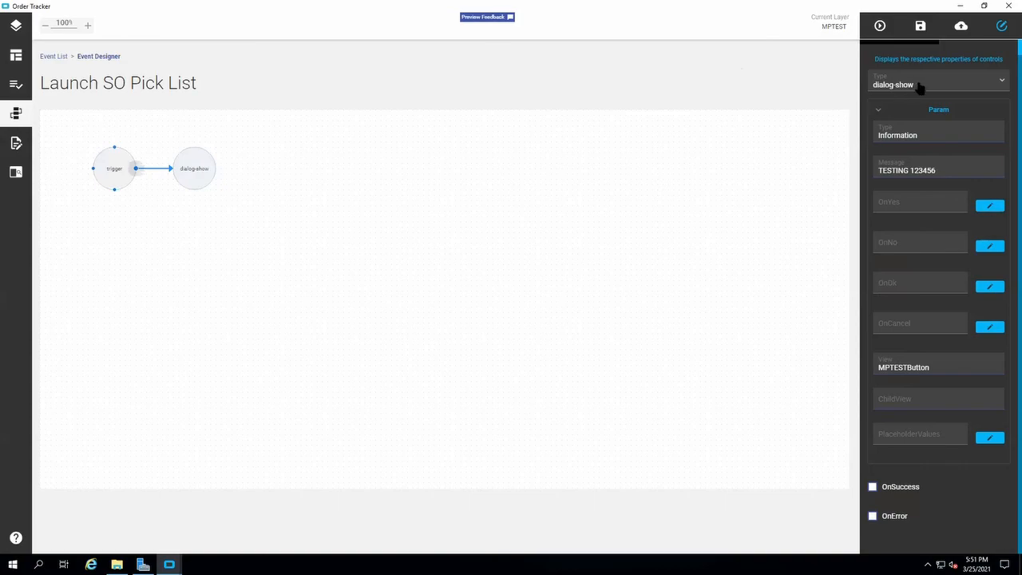
pyautogui.click(936, 397)
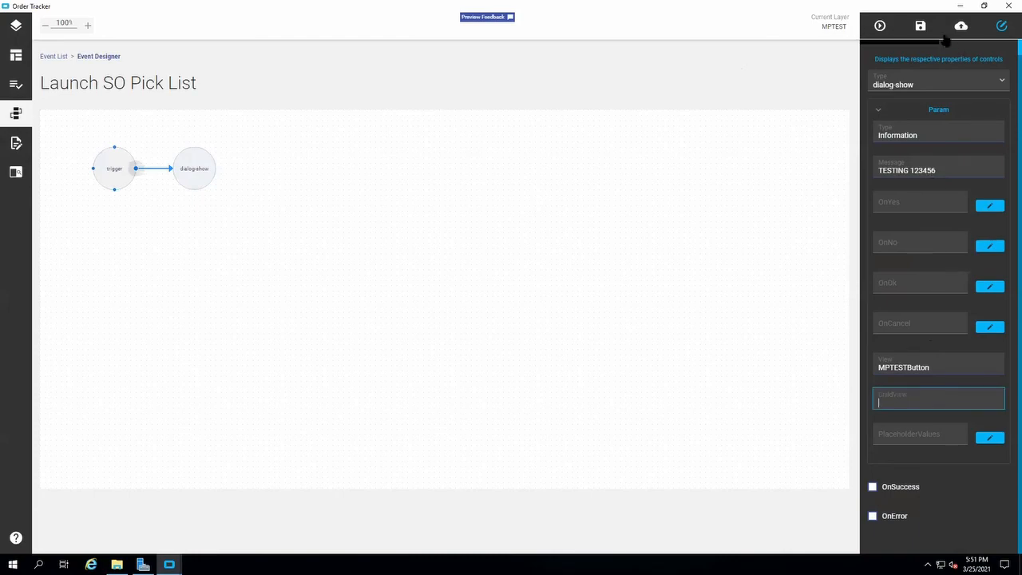
pyautogui.click(918, 26)
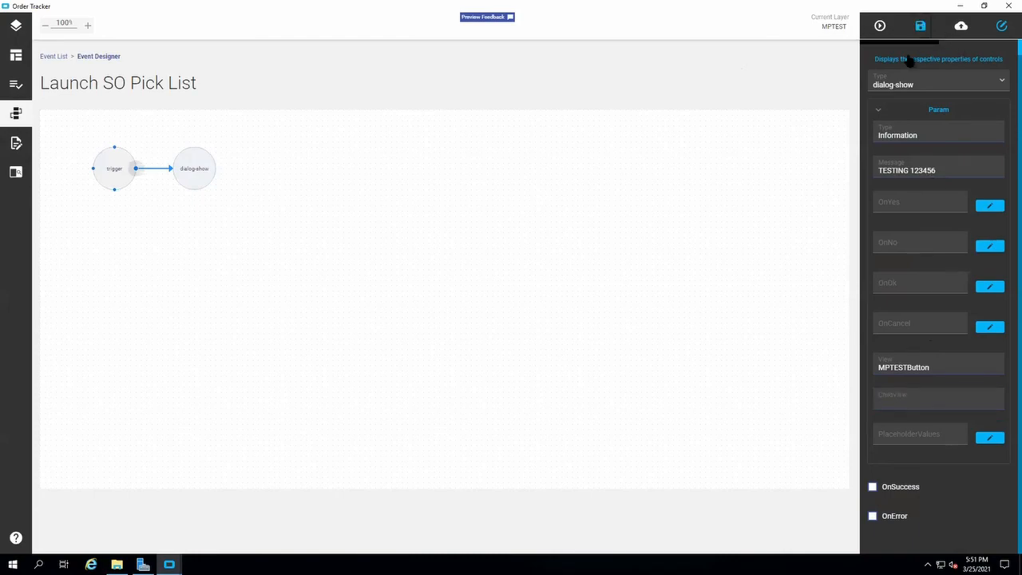
pyautogui.click(878, 113)
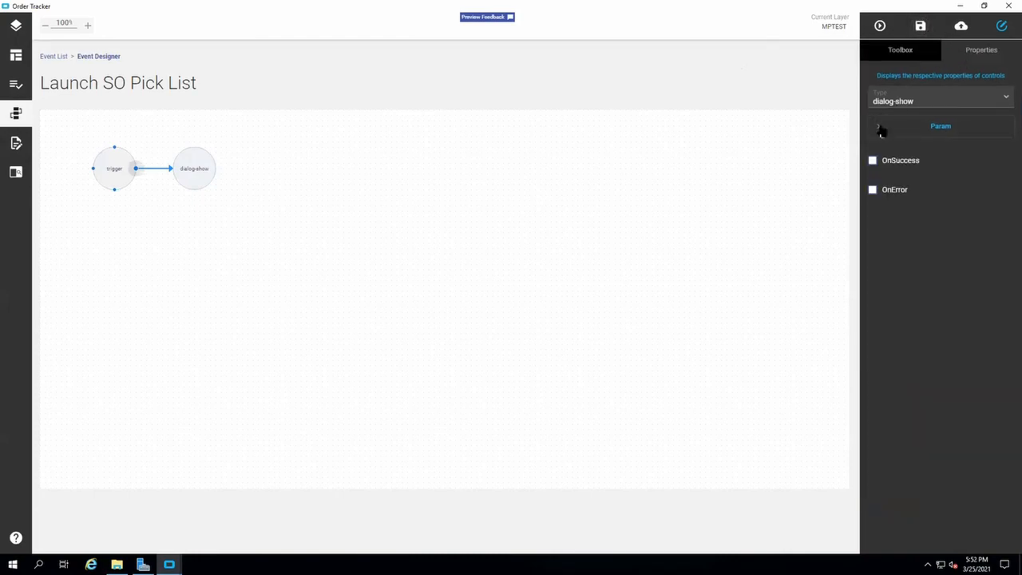
pyautogui.click(881, 128)
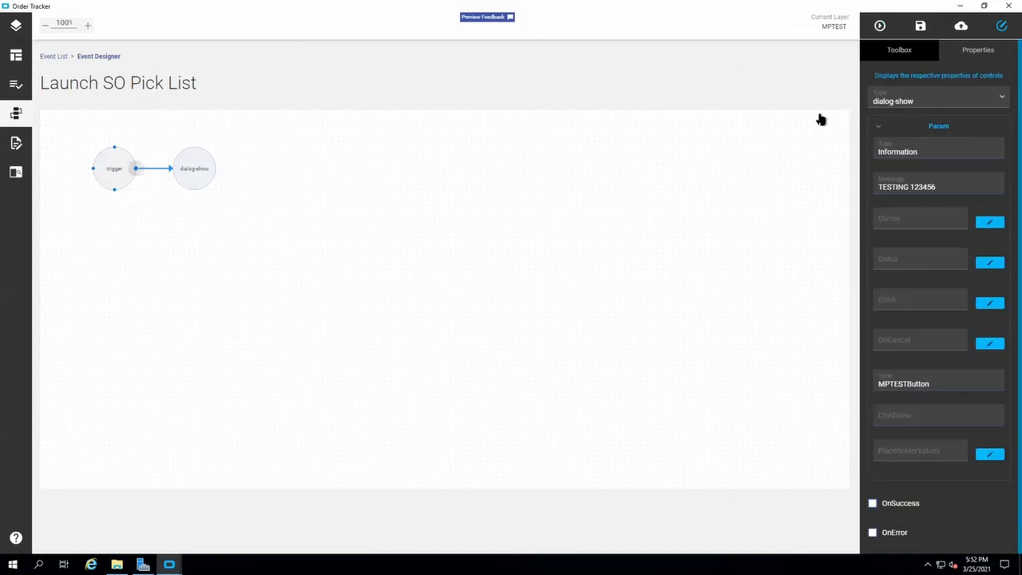
# Preview the customized layer, open the first sales order in the list and test its Launch SO Pick List and TEST Button buttons.
pyautogui.click(14, 59)
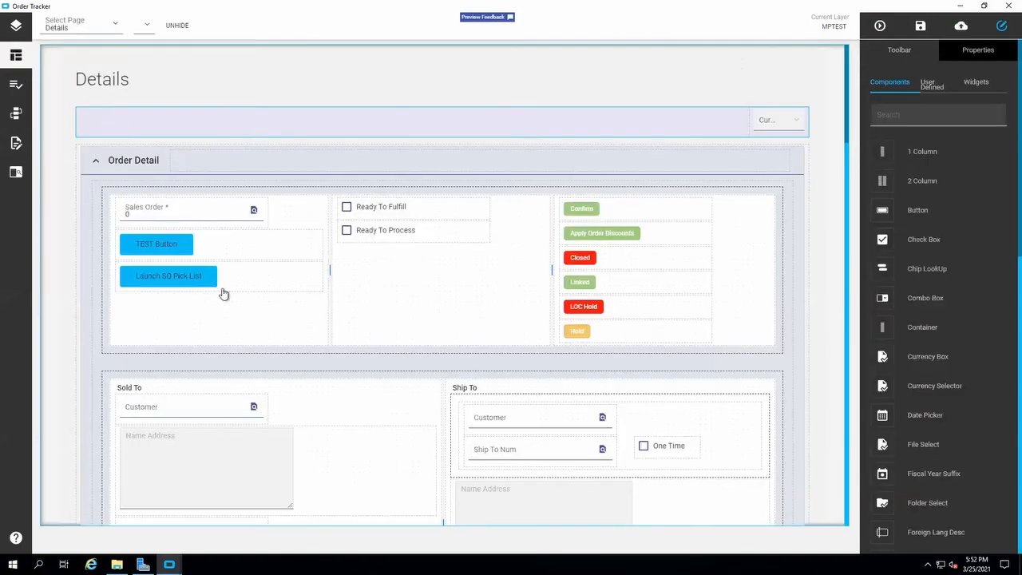
pyautogui.click(191, 283)
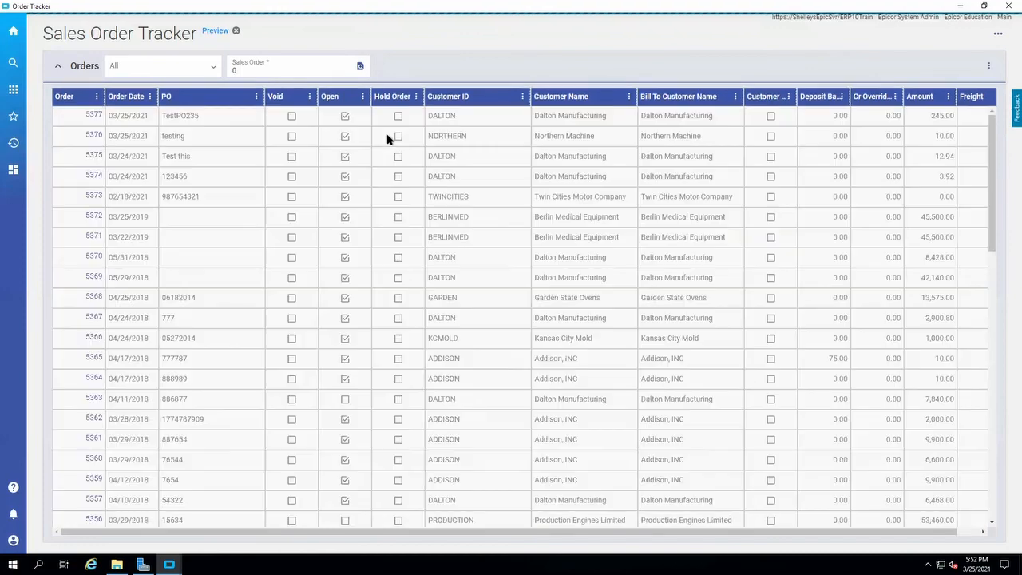
pyautogui.click(93, 121)
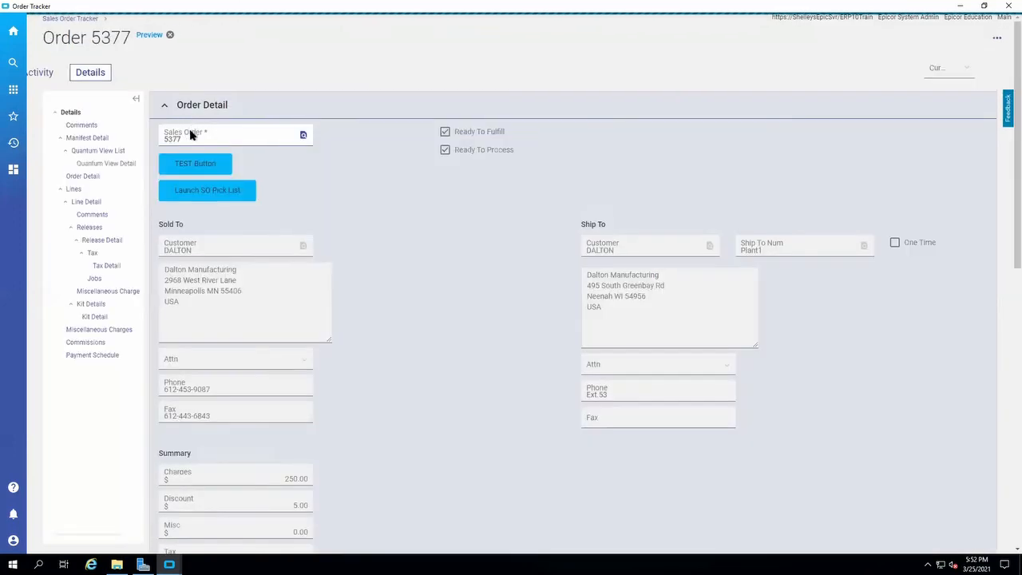
pyautogui.click(215, 200)
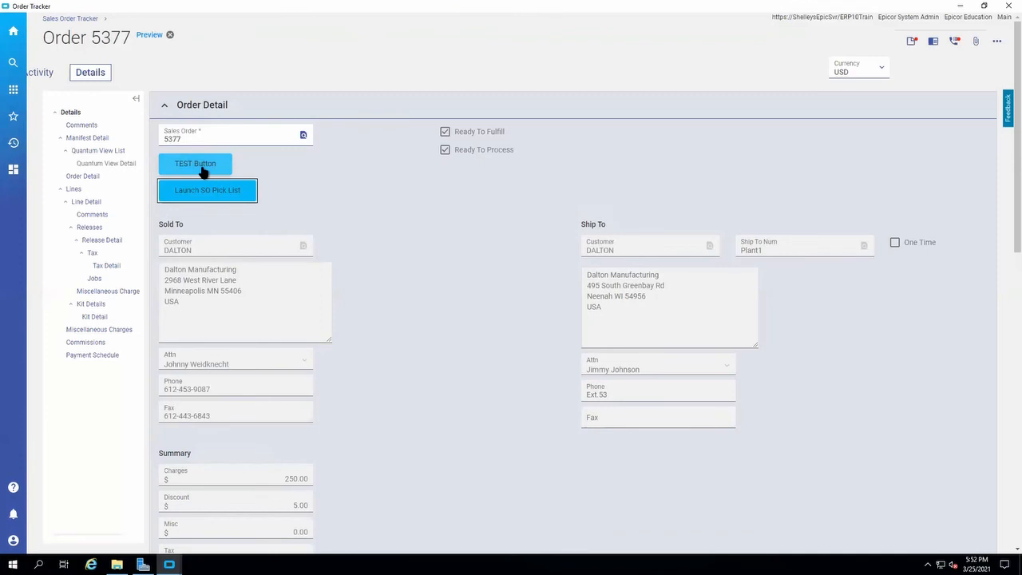
pyautogui.click(204, 172)
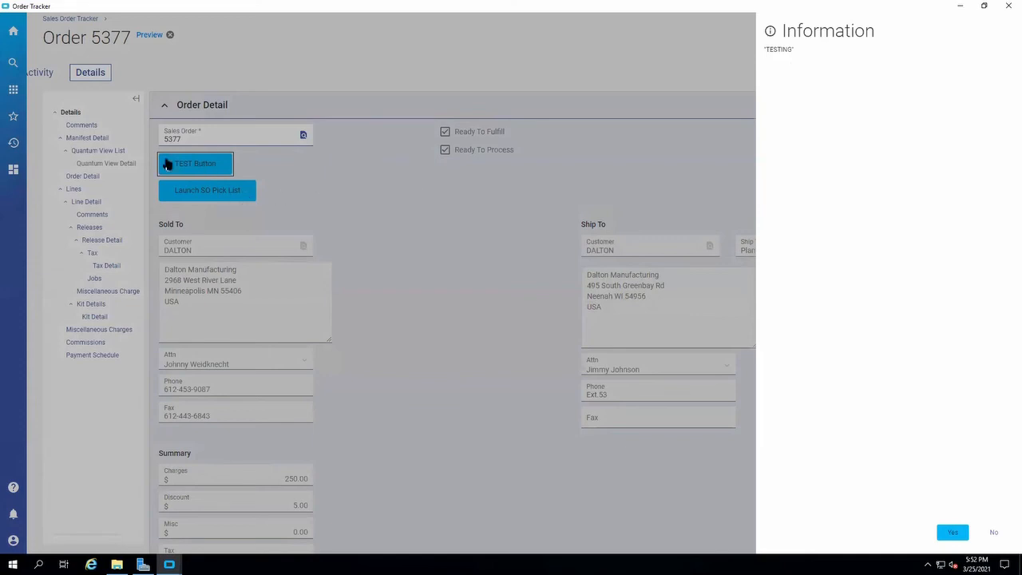
# Dismiss the test button's information message and close the Order Tracker preview window.
pyautogui.click(644, 199)
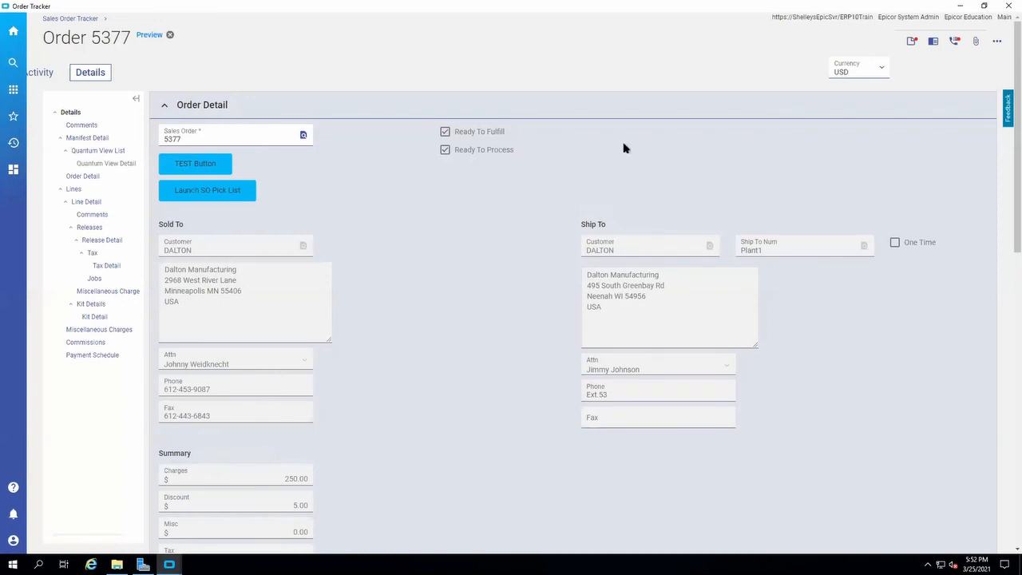
pyautogui.click(998, 42)
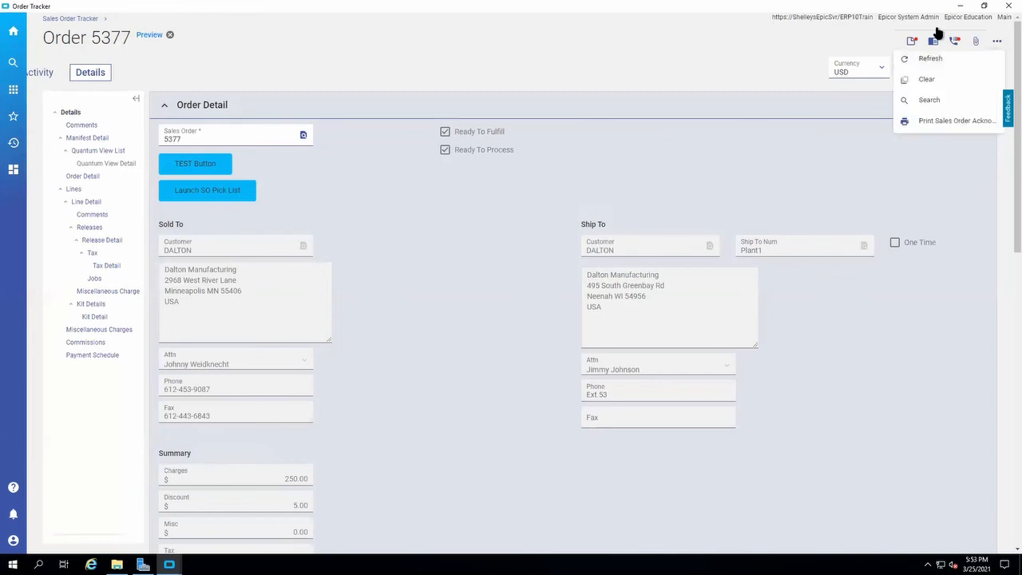
pyautogui.click(1004, 8)
# Search the main menu for "appl" and open Kinetic Application Maintenance.
pyautogui.tripleClick(72, 75)
pyautogui.write('appl')
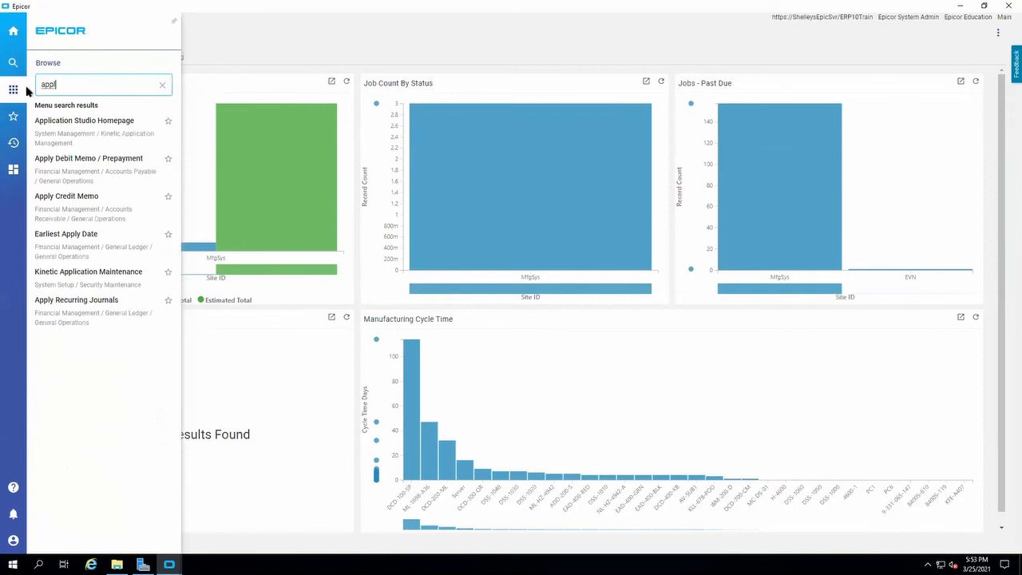
pyautogui.click(94, 276)
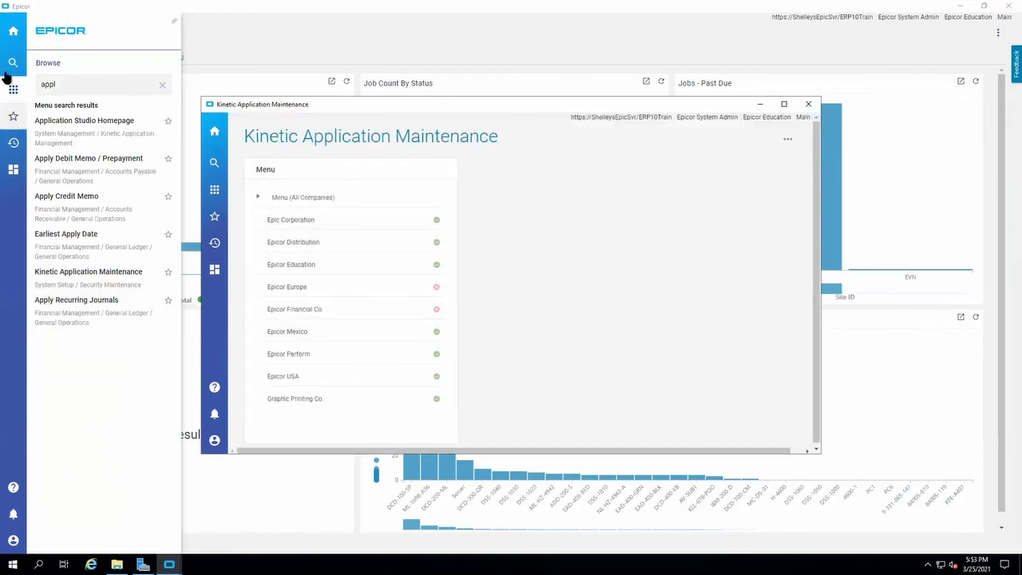
# Open Application Studio Homepage and open the Erp.UIProc.ARInvAdjPost application for editing with a layer.
pyautogui.click(74, 85)
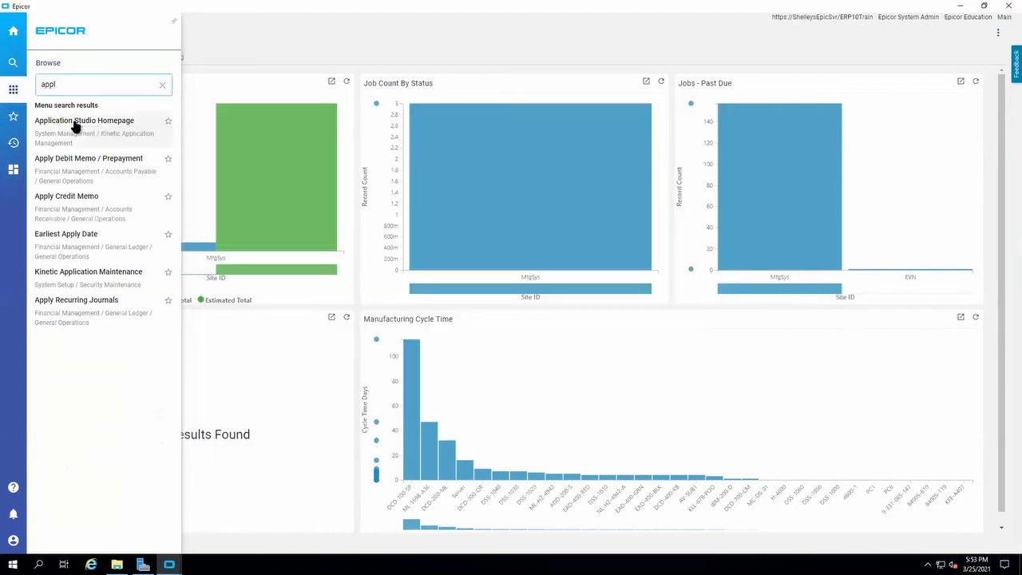
pyautogui.click(74, 122)
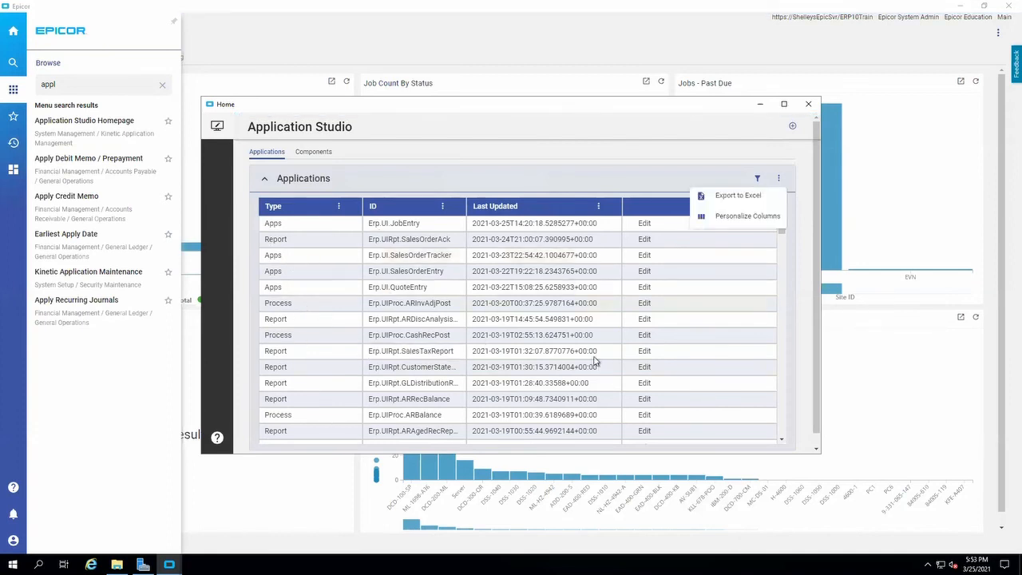
pyautogui.click(373, 310)
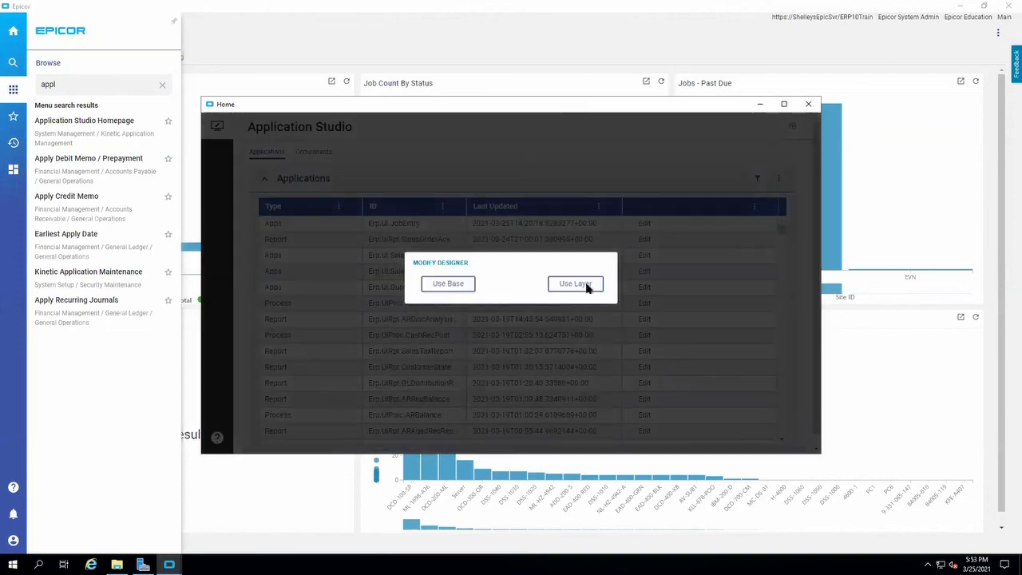
pyautogui.click(595, 283)
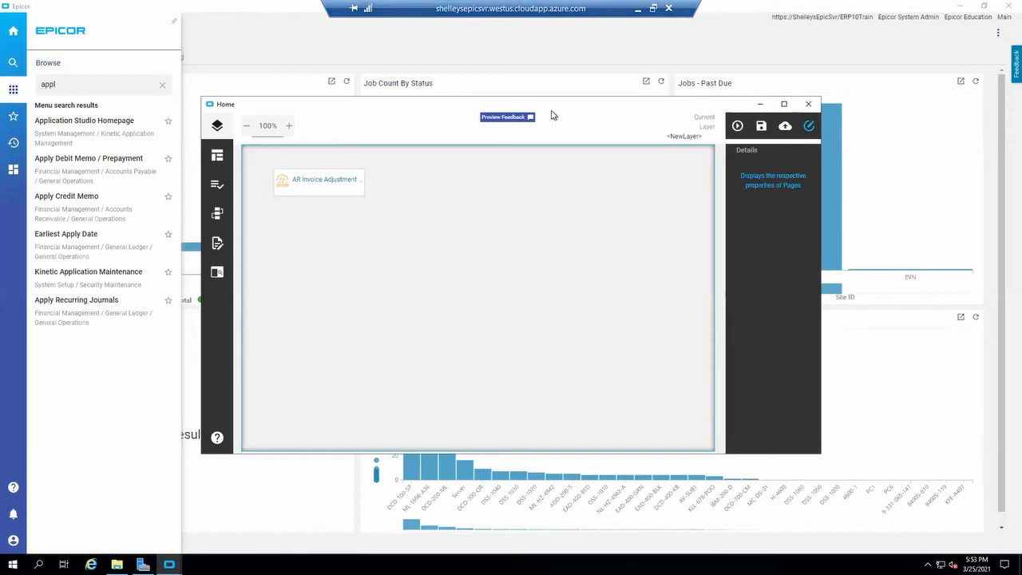
# Bring the Kinetic Application Maintenance window forward to view its company list and return to the home page.
pyautogui.moveTo(551, 109); pyautogui.dragTo(561, 109)
pyautogui.click(169, 565)
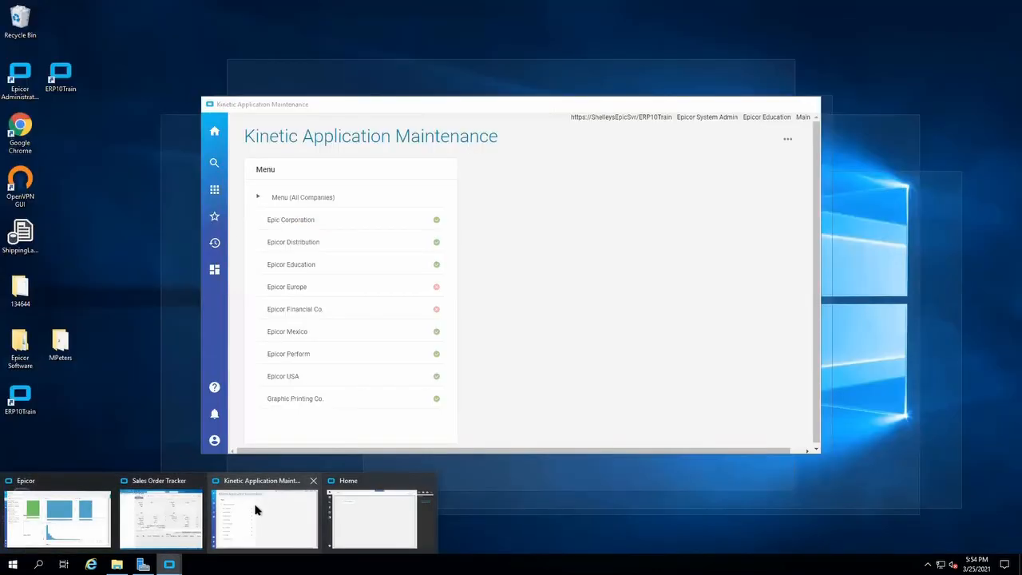
pyautogui.click(257, 507)
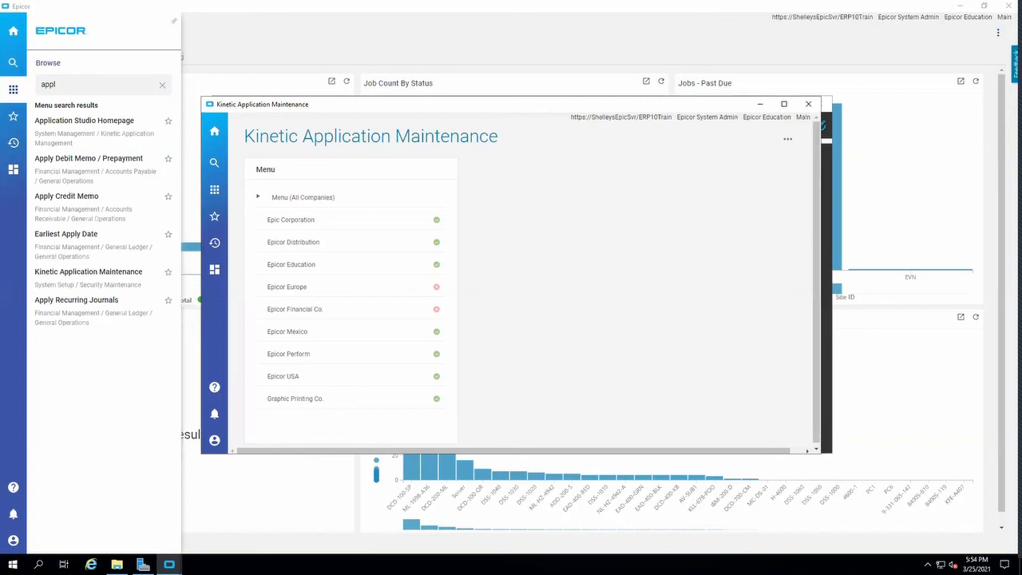
pyautogui.click(13, 62)
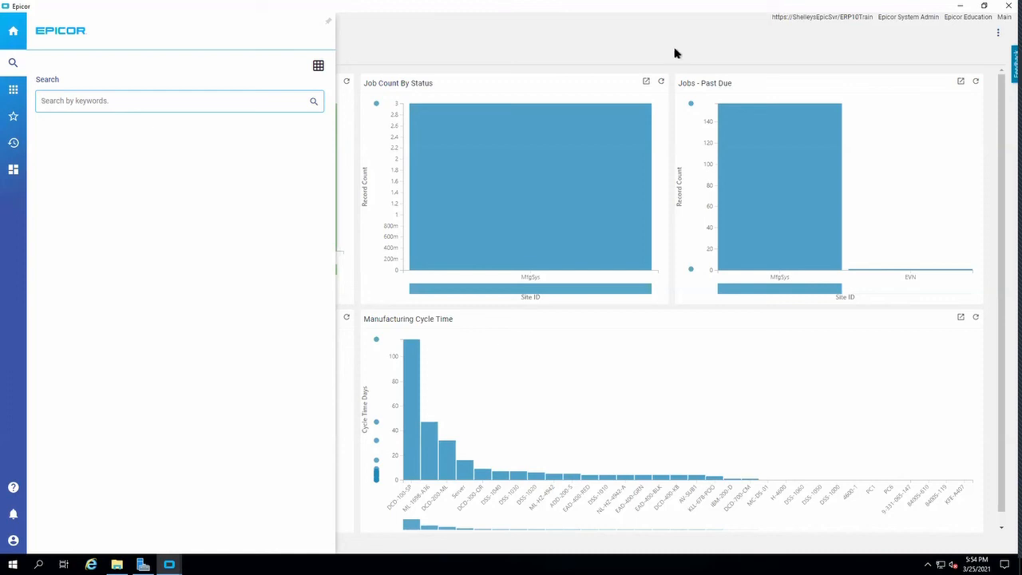
pyautogui.click(470, 47)
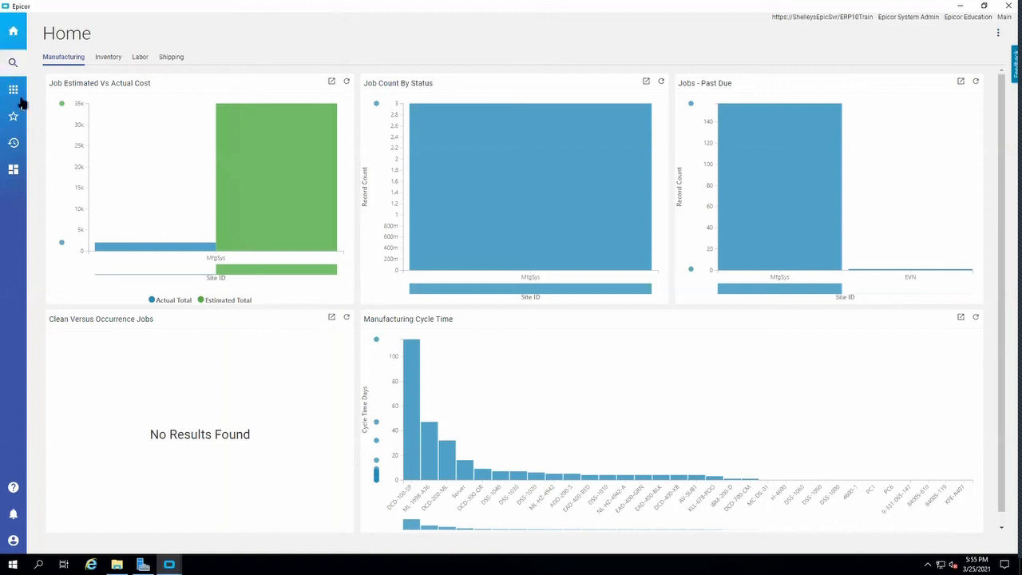
# Search the main menu for "menu" and open Menu Maintenance under Security Maintenance.
pyautogui.click(14, 69)
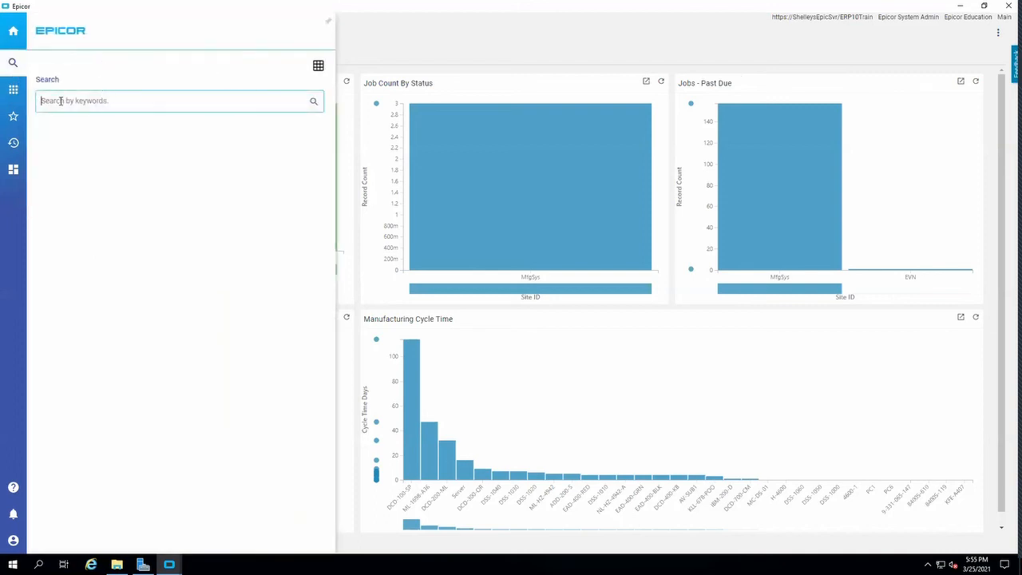
pyautogui.click(12, 98)
pyautogui.moveTo(81, 88); pyautogui.dragTo(7, 79)
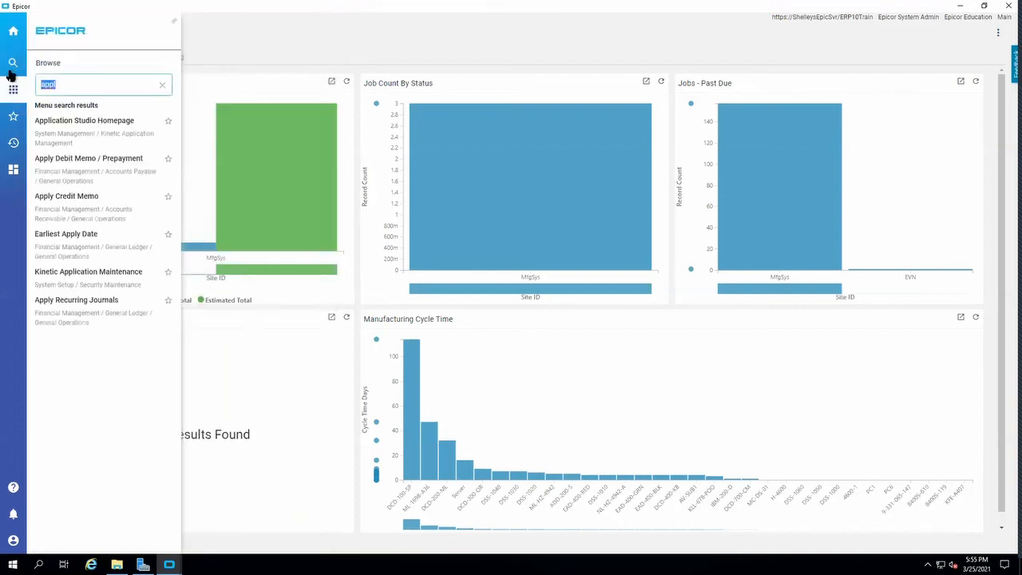
pyautogui.write('men')
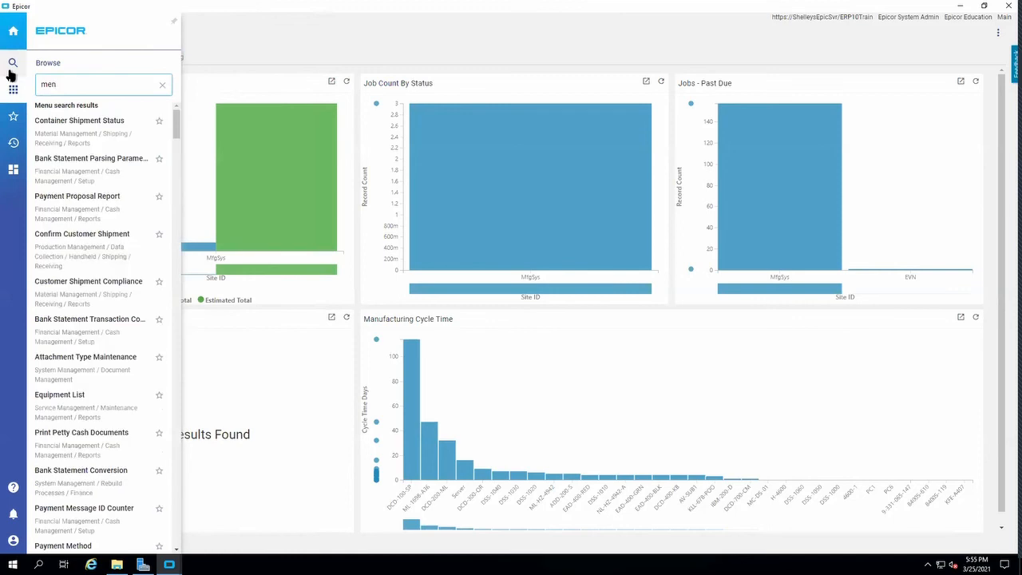
pyautogui.write('us')
pyautogui.press('BackSpace')
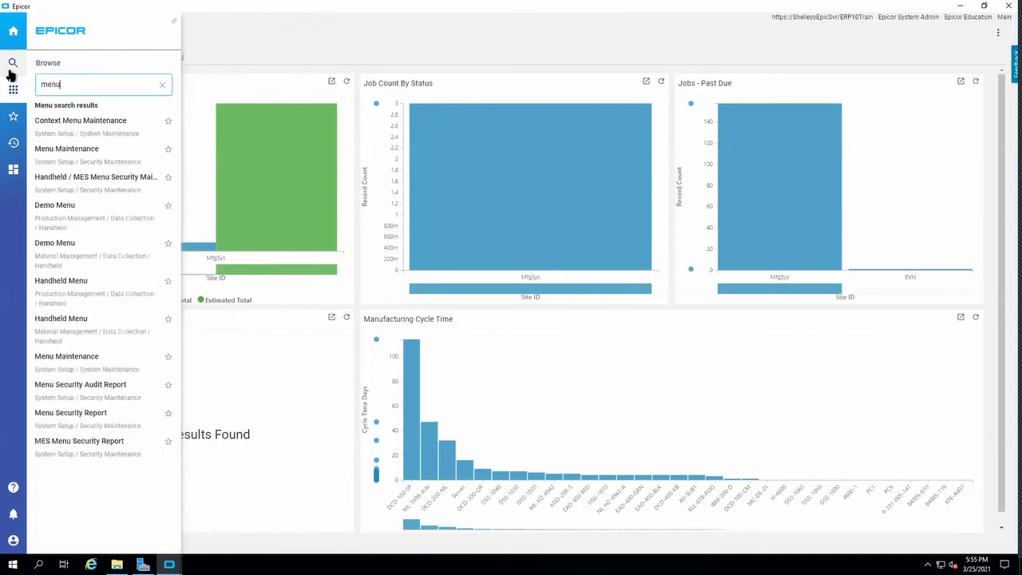
pyautogui.click(54, 152)
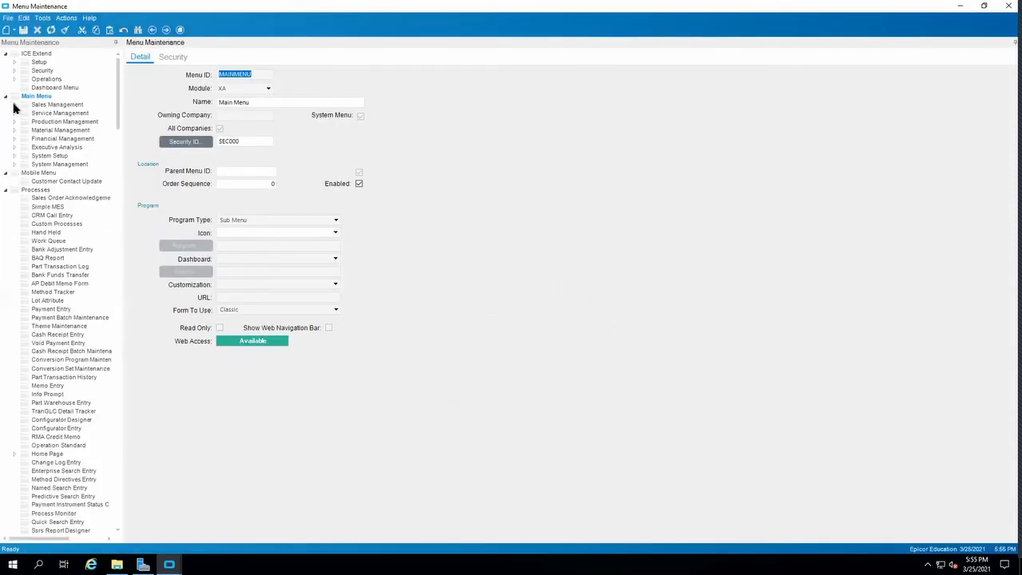
# Expand Sales Management, Order Management and General Operations in the menu tree and open the Order Tracker entry.
pyautogui.click(15, 105)
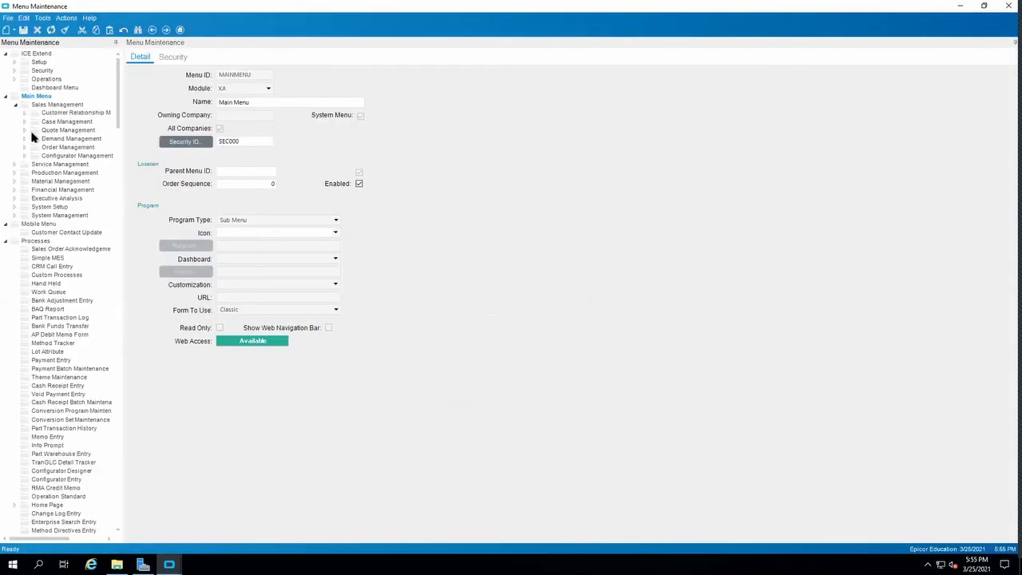
pyautogui.click(24, 147)
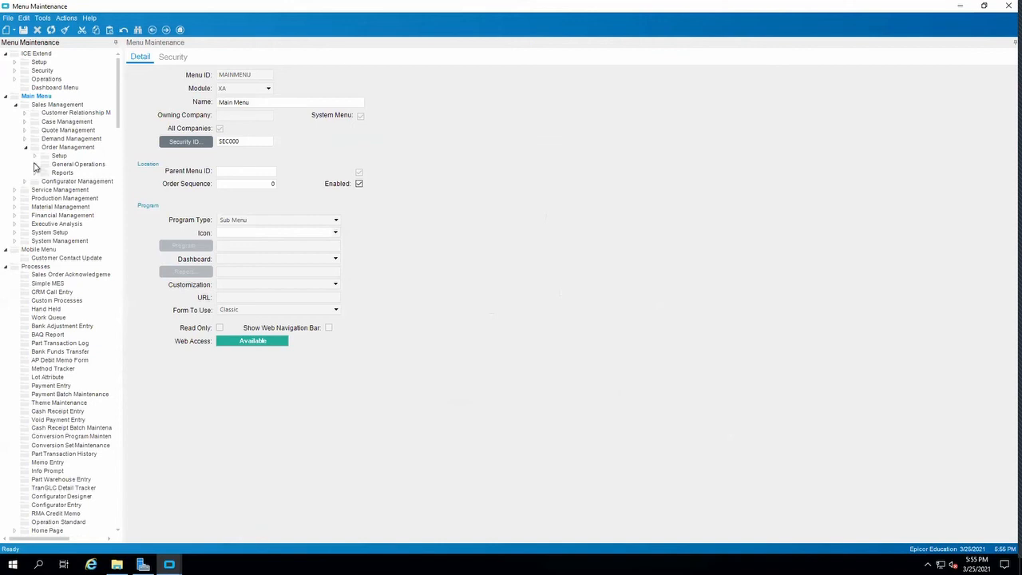
pyautogui.click(35, 165)
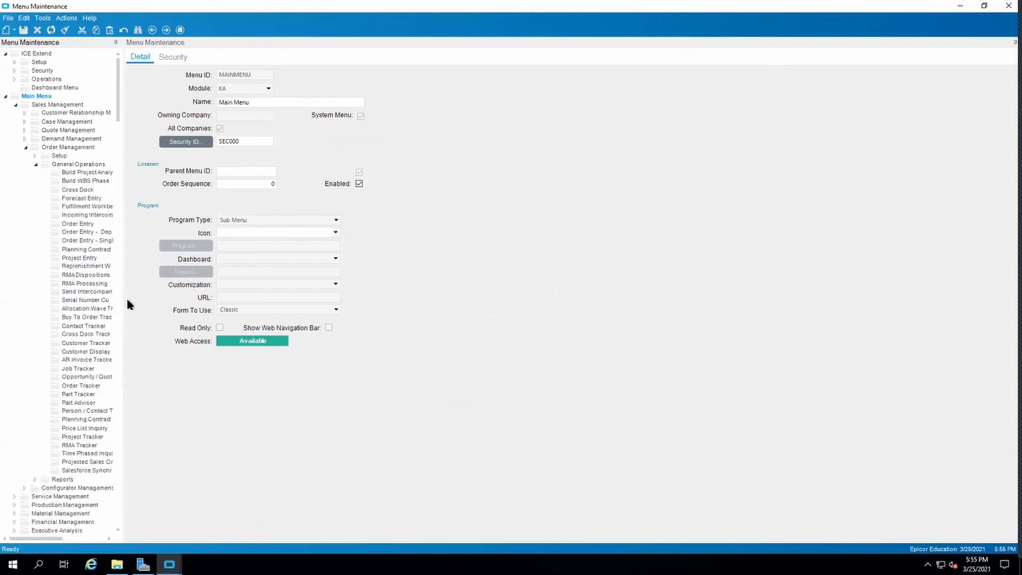
pyautogui.click(82, 387)
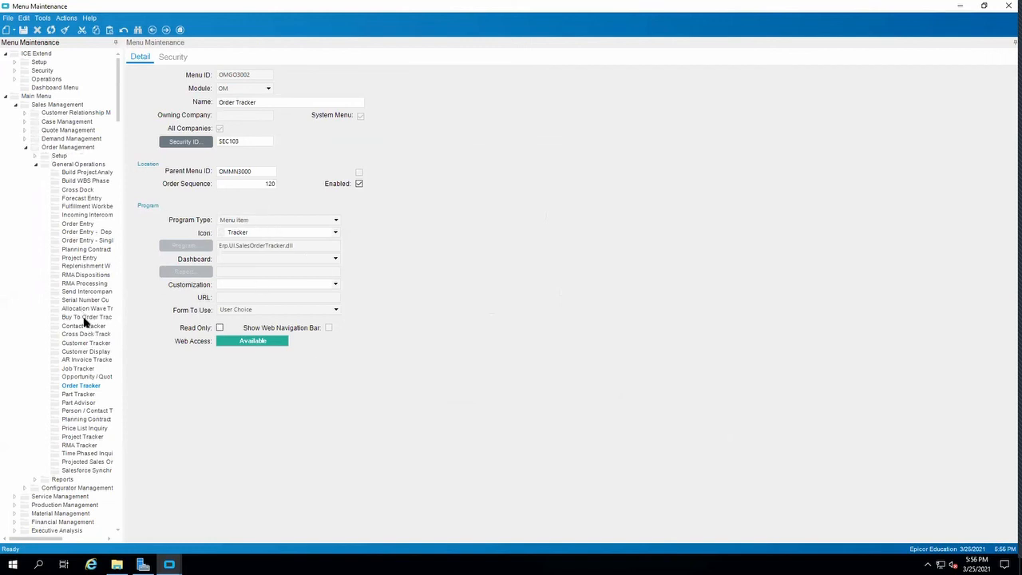
# View the settings of the two Order Entry variants and examine the Order Tracker entry's program type.
pyautogui.click(78, 232)
pyautogui.click(78, 241)
pyautogui.click(80, 386)
pyautogui.click(257, 219)
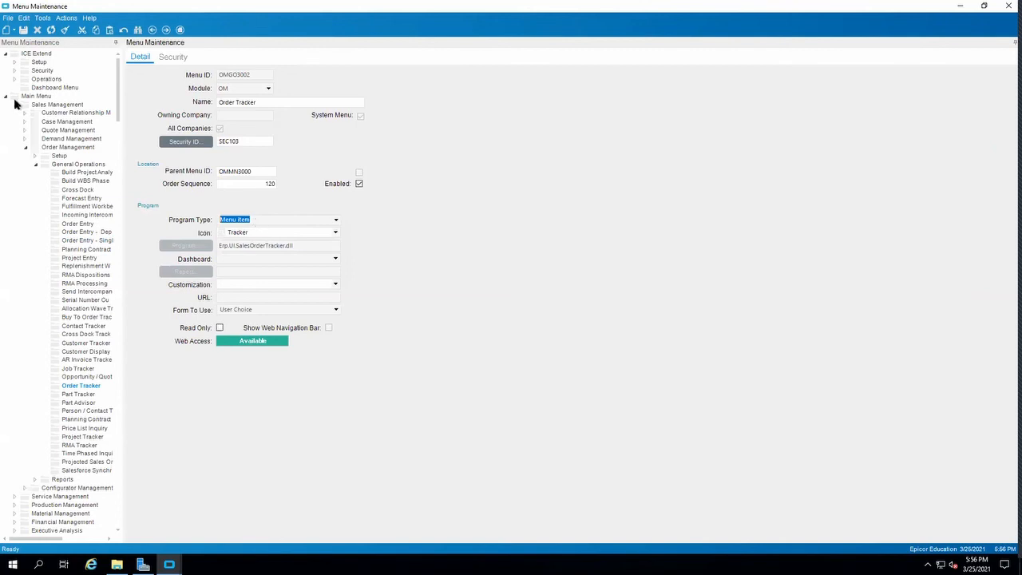
# Add a new menu record under the Order Management General Operations folder.
pyautogui.click(13, 34)
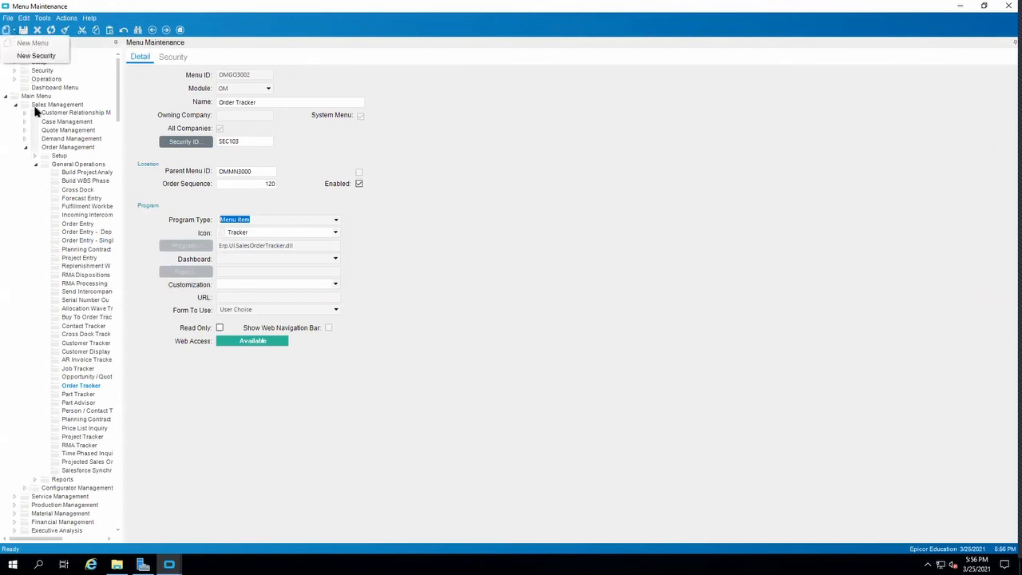
pyautogui.click(69, 165)
pyautogui.click(16, 39)
pyautogui.click(20, 41)
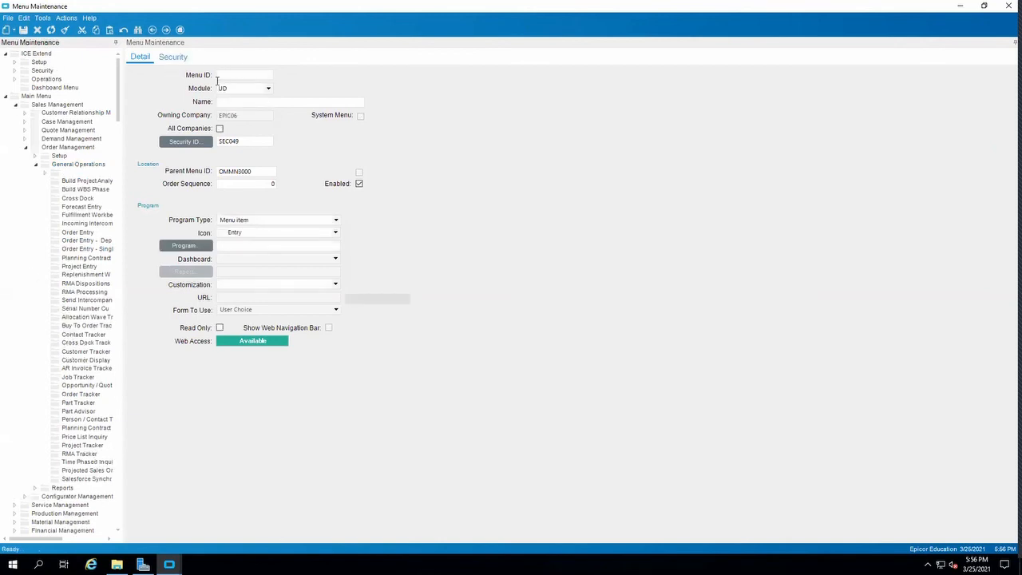
# Set the new record's Menu ID to UD00005 and its name to "Order Tracker - Kinetic".
pyautogui.write('UD00005')
pyautogui.press('Tab')
pyautogui.click(227, 101)
pyautogui.write('Order En')
pyautogui.press('BackSpace')
pyautogui.write('Tracke')
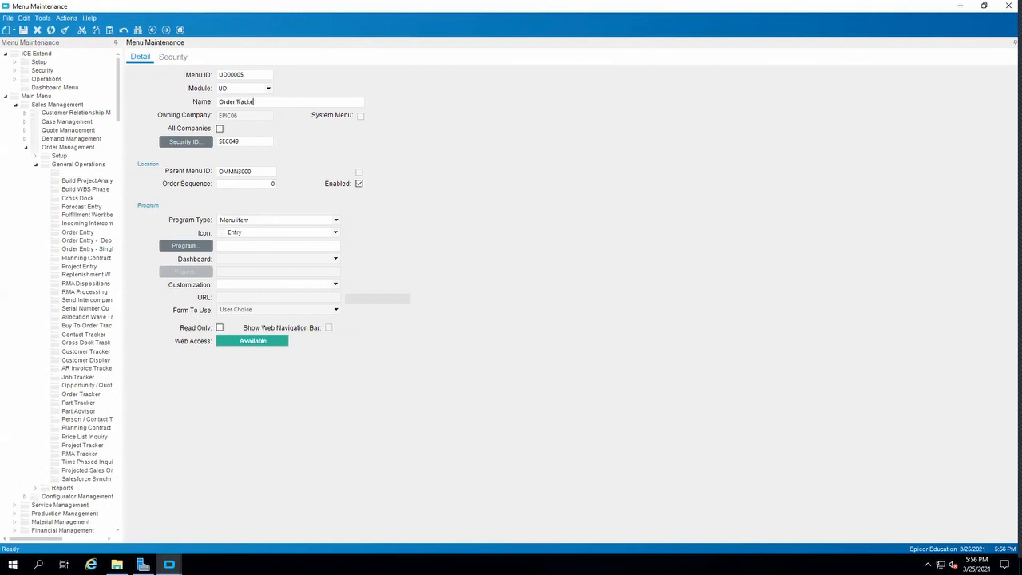
pyautogui.write('r - Kinetic')
pyautogui.press('Tab')
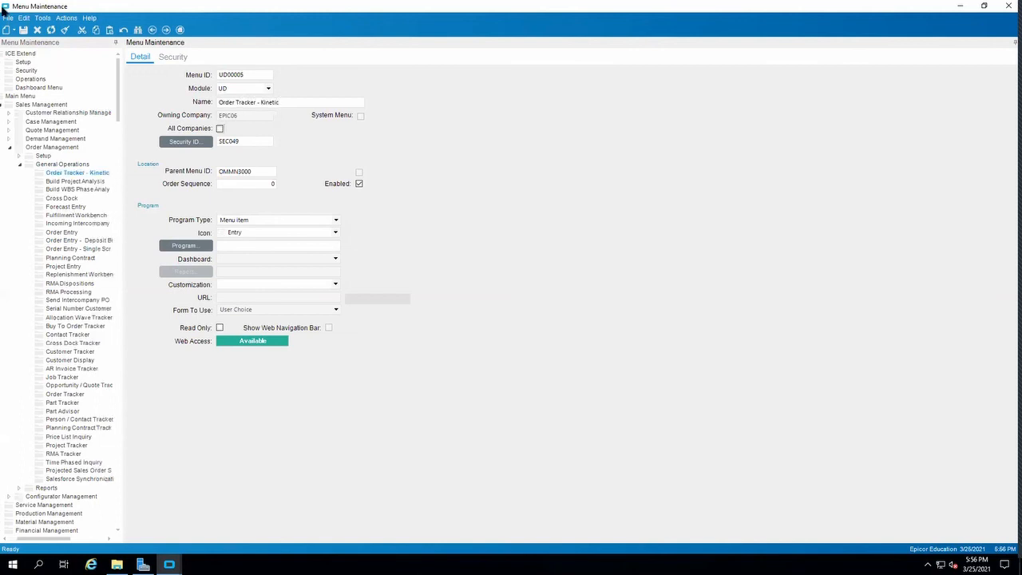
# Set the new menu item's program type to Kinetic App.
pyautogui.click(258, 221)
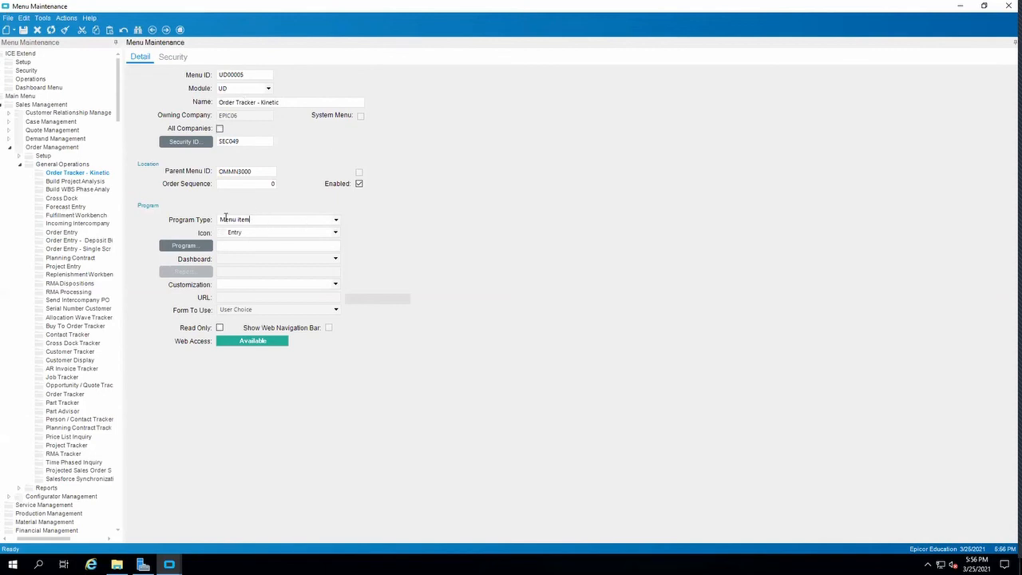
pyautogui.click(334, 221)
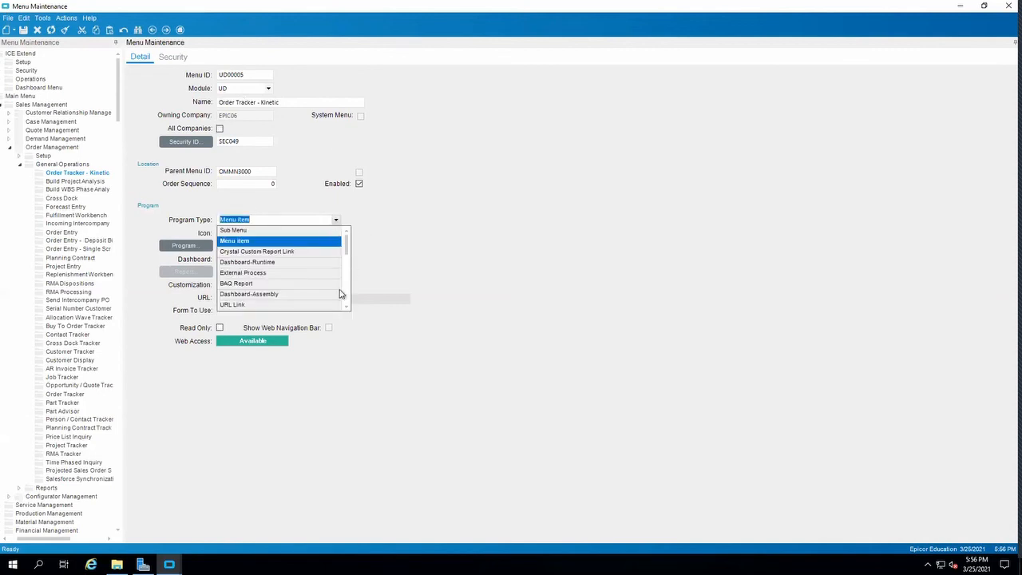
pyautogui.scroll(-8, 345, 306)
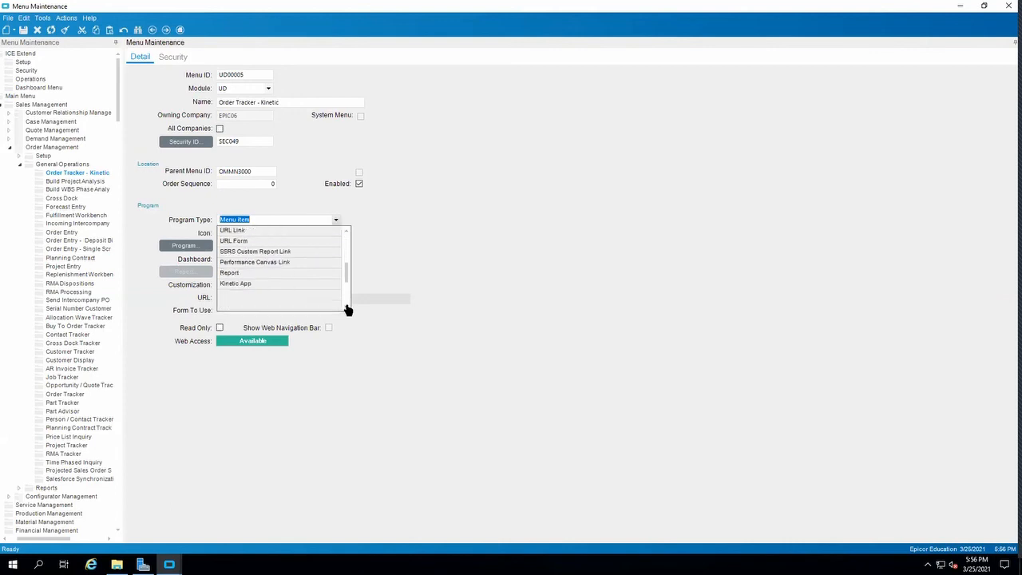
pyautogui.click(272, 273)
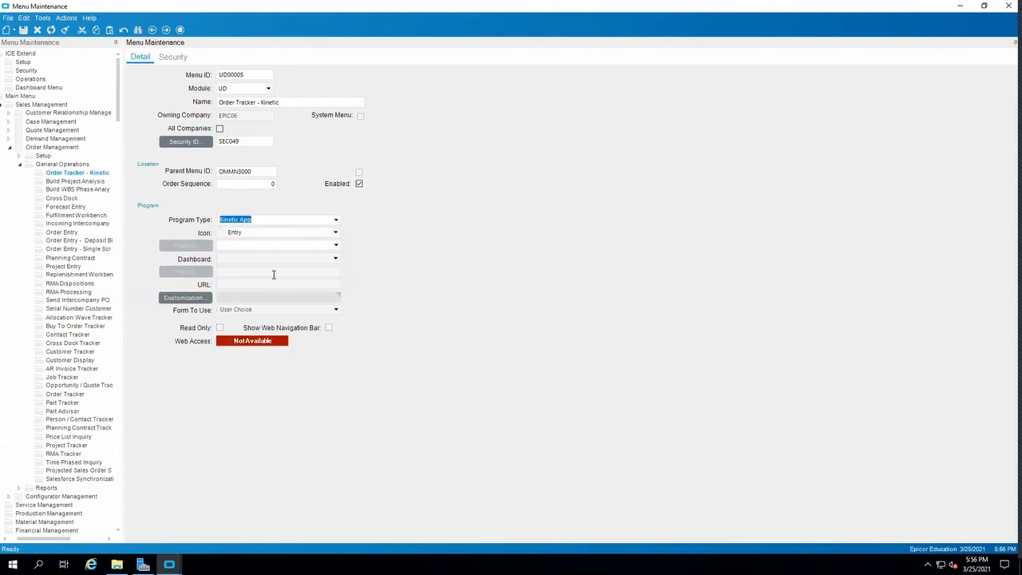
# Try to find the order tracker program for the new menu item by entering "Erp.UI.ORDEr".
pyautogui.click(335, 245)
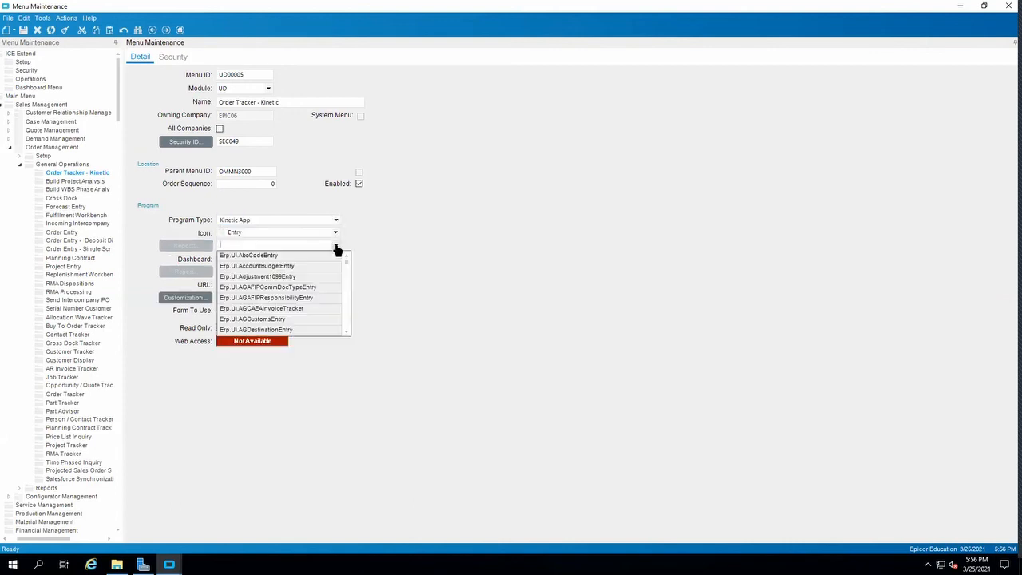
pyautogui.write('ordertra')
pyautogui.press('BackSpace')
pyautogui.press('BackSpace')
pyautogui.press('BackSpace')
pyautogui.press('BackSpace')
pyautogui.press('BackSpace')
pyautogui.press('BackSpace')
pyautogui.press('BackSpace')
pyautogui.press('BackSpace')
pyautogui.write('erp.u')
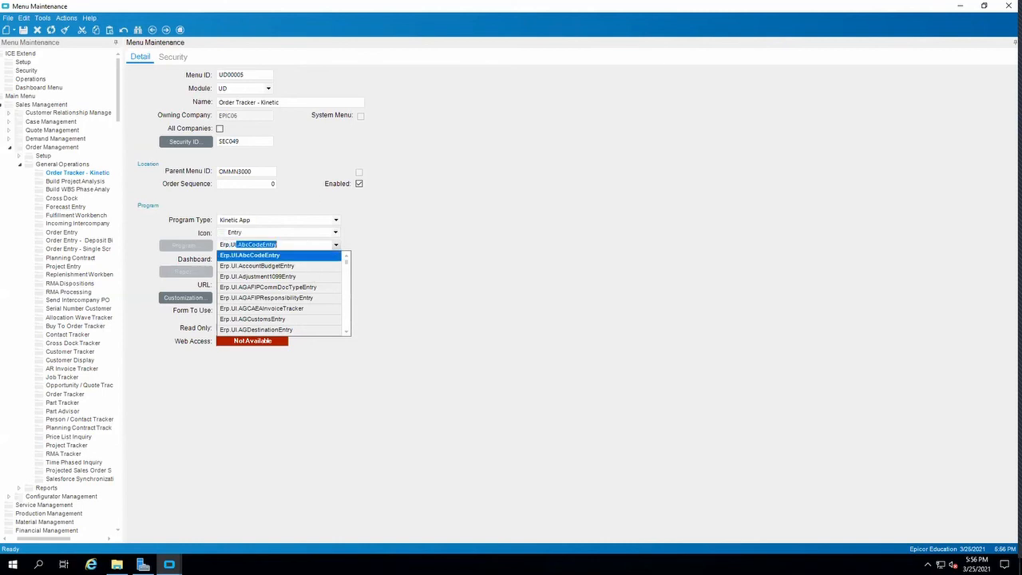
pyautogui.write('i.ORDE')
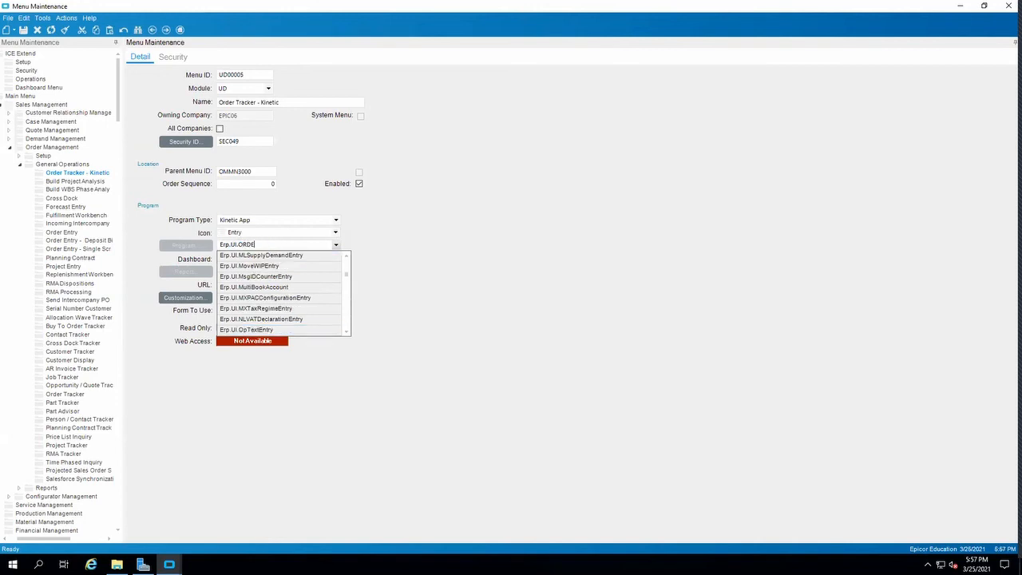
pyautogui.click(346, 331)
pyautogui.click(345, 331)
pyautogui.click(346, 333)
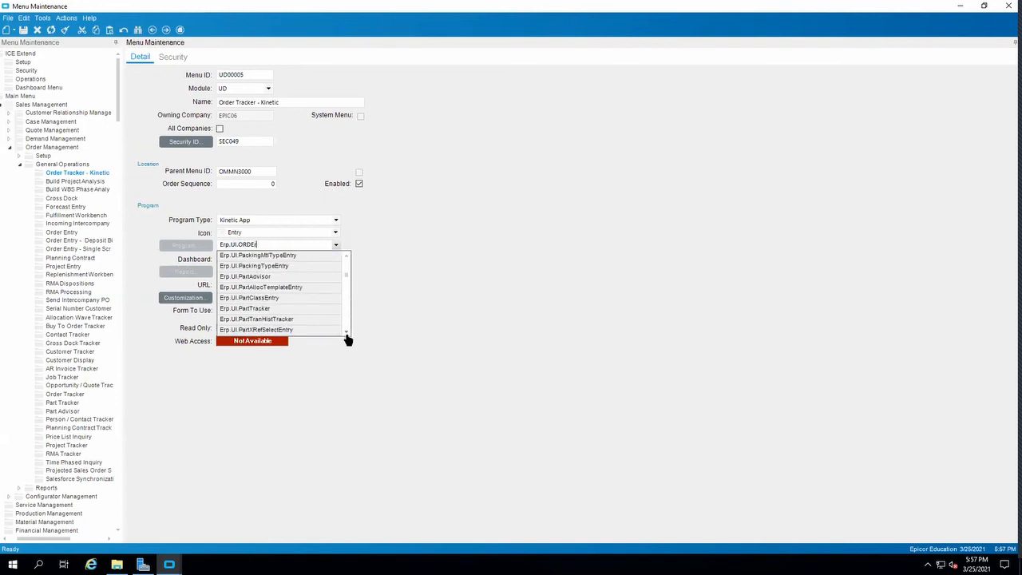
# Set the new menu item's program to Erp.UI.SalesOrderTracker.
pyautogui.press('BackSpace')
pyautogui.press('BackSpace')
pyautogui.press('BackSpace')
pyautogui.press('BackSpace')
pyautogui.write('SalesCatEntry')
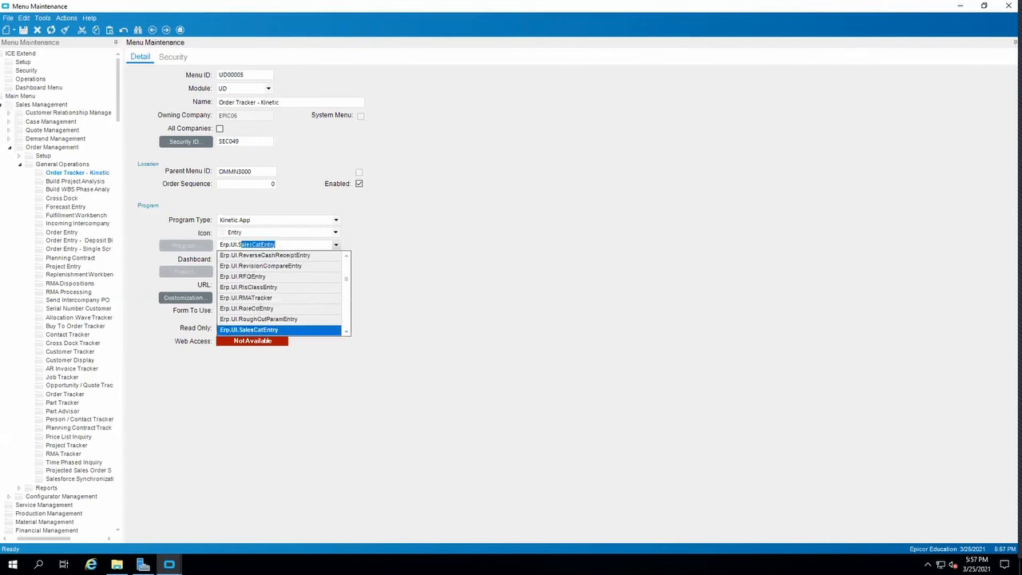
pyautogui.scroll(-2, 349, 338)
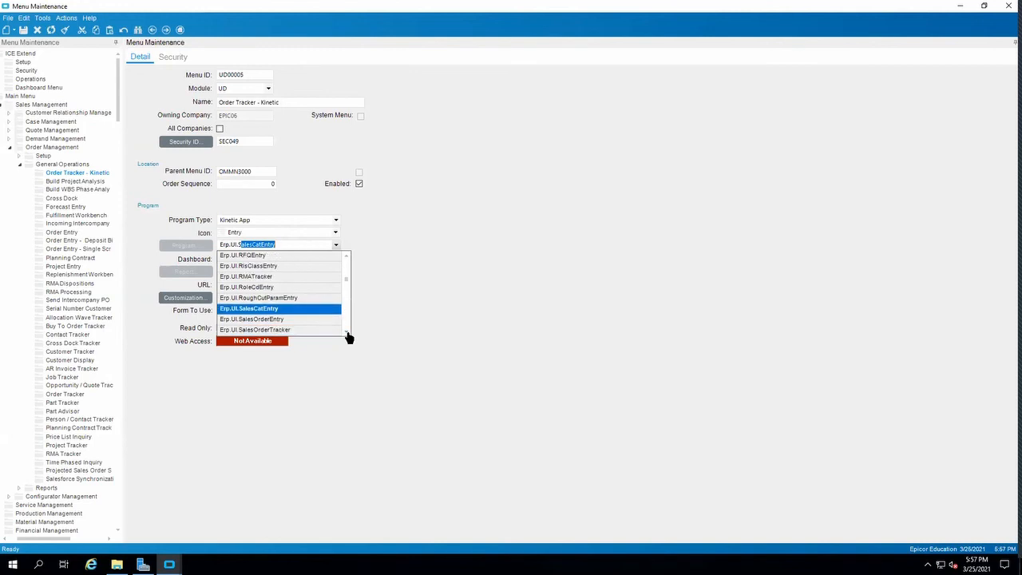
pyautogui.click(297, 288)
pyautogui.click(297, 288)
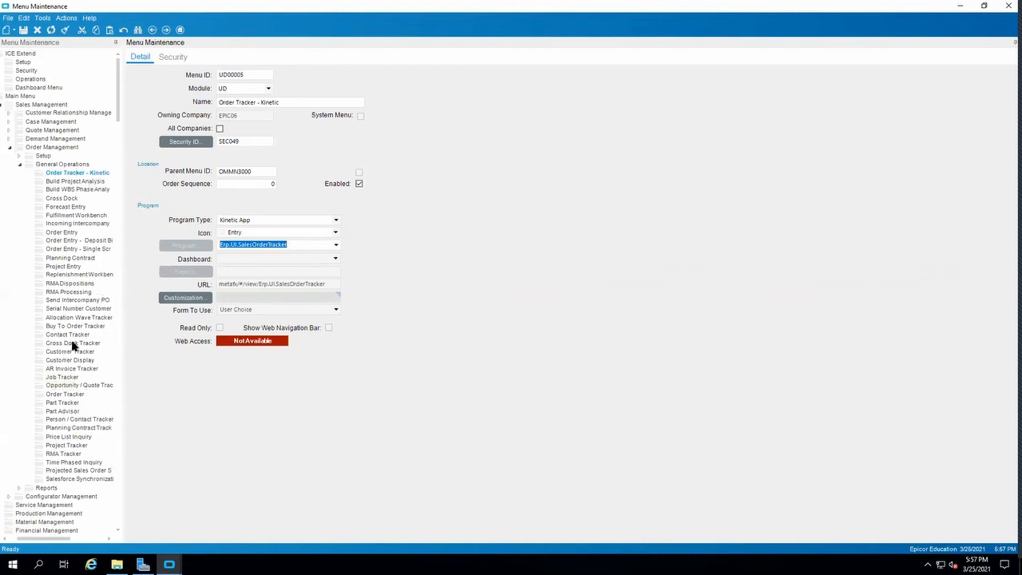
pyautogui.click(266, 310)
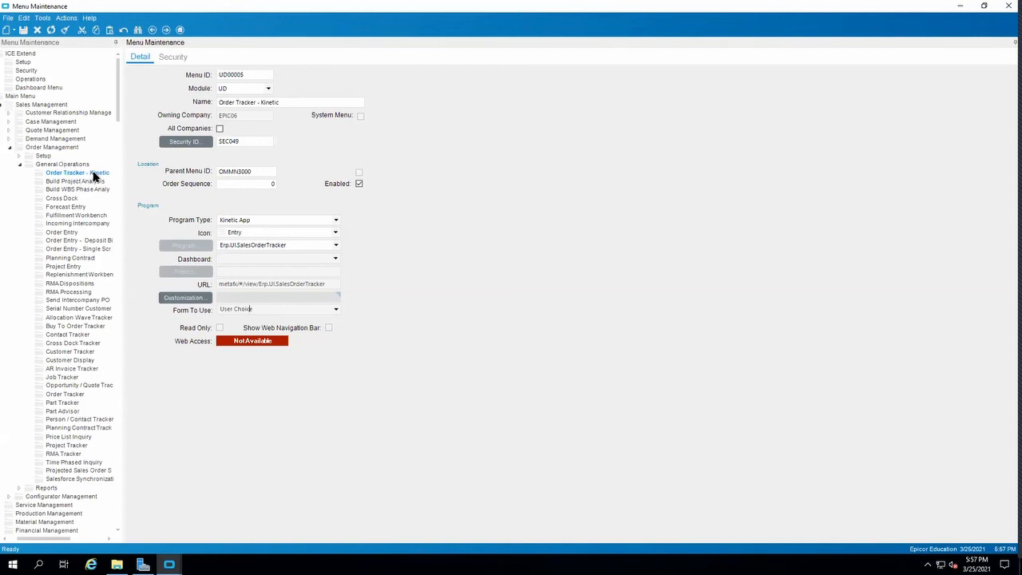
# Collapse Order Management in the menu tree and expand the Trackers - Kinetic folder under Executive Analysis to view its tracker items.
pyautogui.click(19, 164)
pyautogui.click(10, 148)
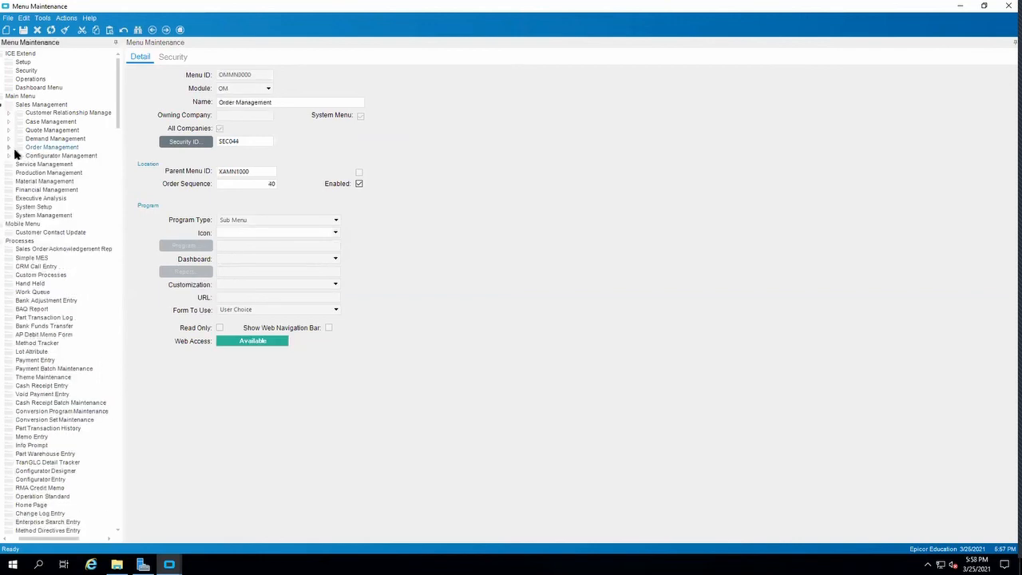
pyautogui.click(7, 199)
pyautogui.click(7, 201)
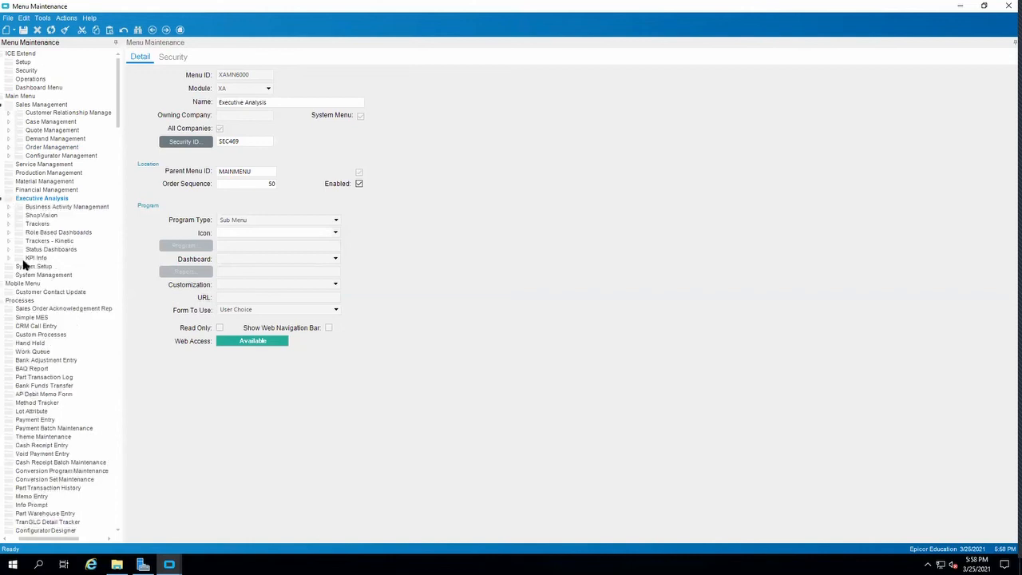
pyautogui.doubleClick(40, 242)
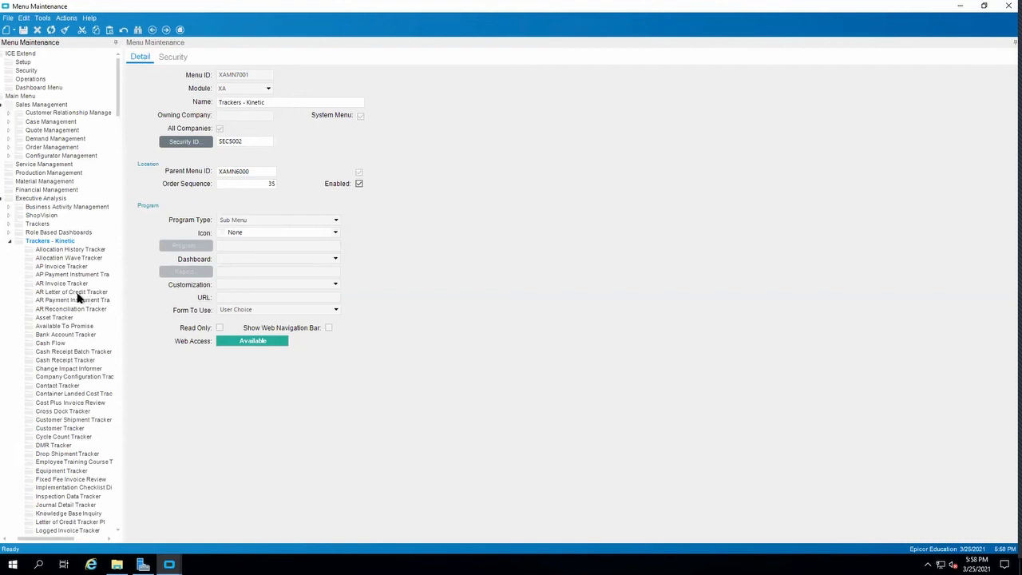
# Reopen the Order Tracker - Kinetic record in the Order Management General Operations folder.
pyautogui.click(9, 147)
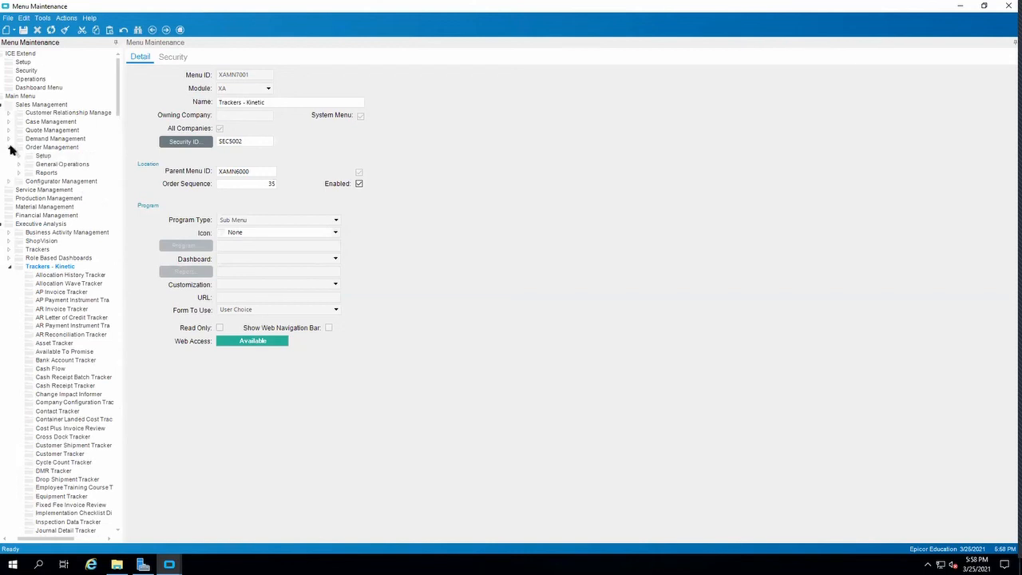
pyautogui.click(20, 164)
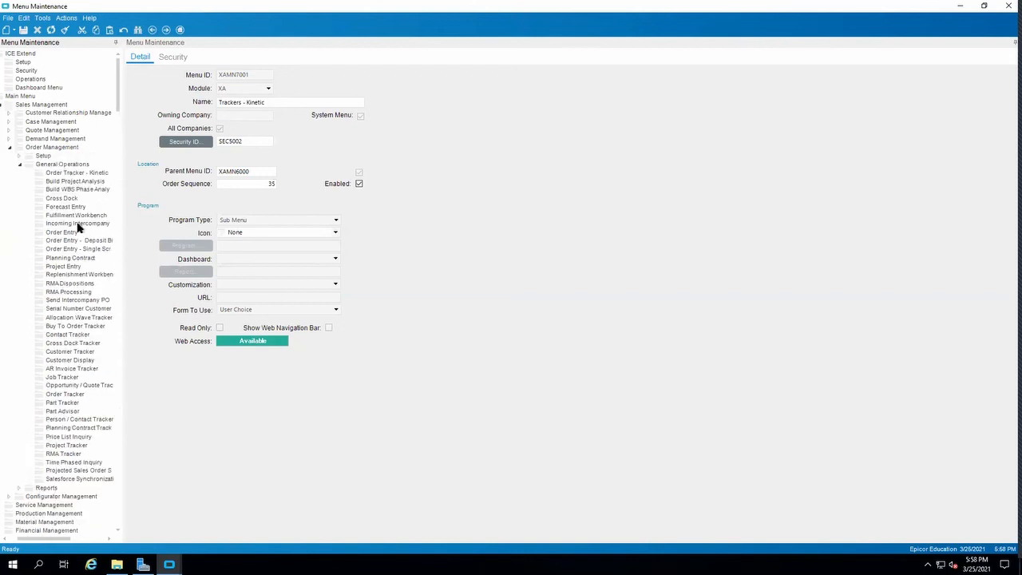
pyautogui.click(84, 173)
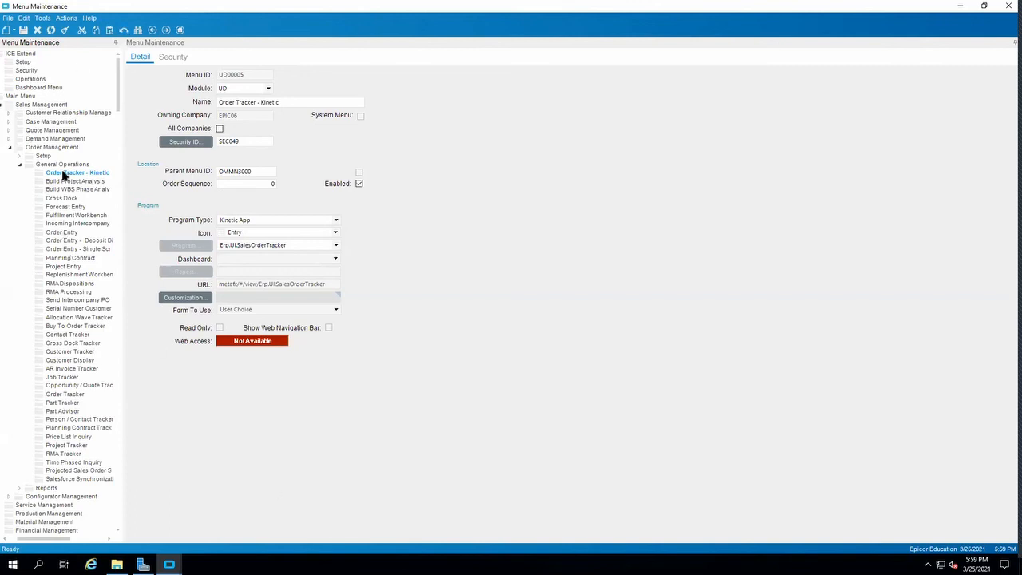
# Review the menu records for Order Entry and Order Entry - Single Screen, and slightly widen the menu tree.
pyautogui.click(67, 239)
pyautogui.click(66, 232)
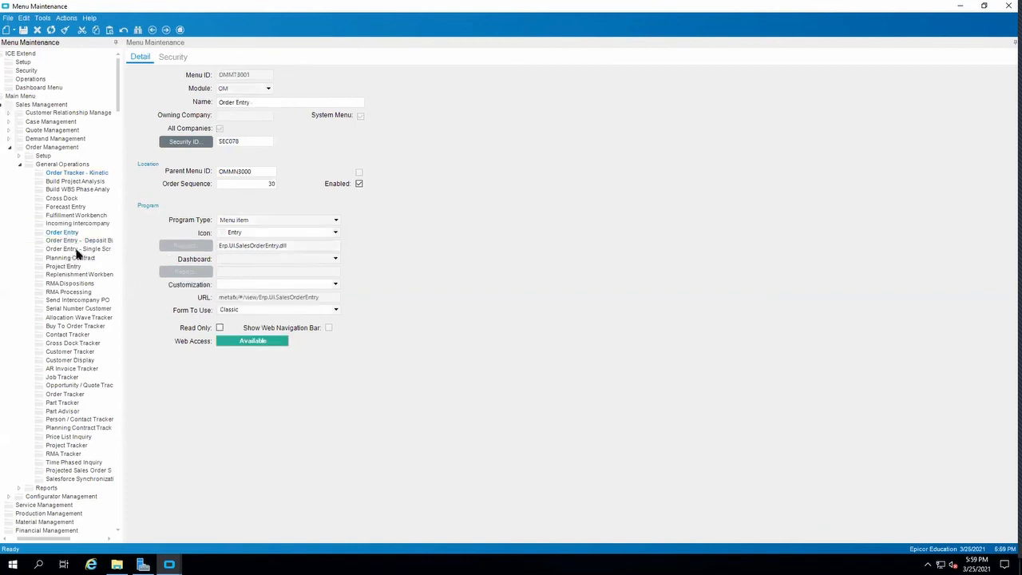
pyautogui.click(72, 248)
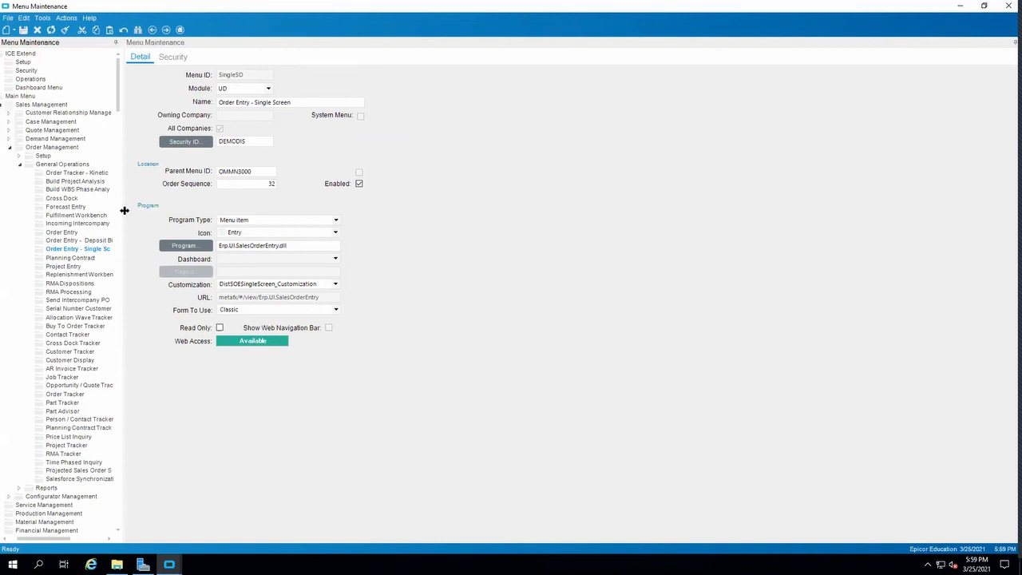
pyautogui.moveTo(122, 210); pyautogui.dragTo(124, 211)
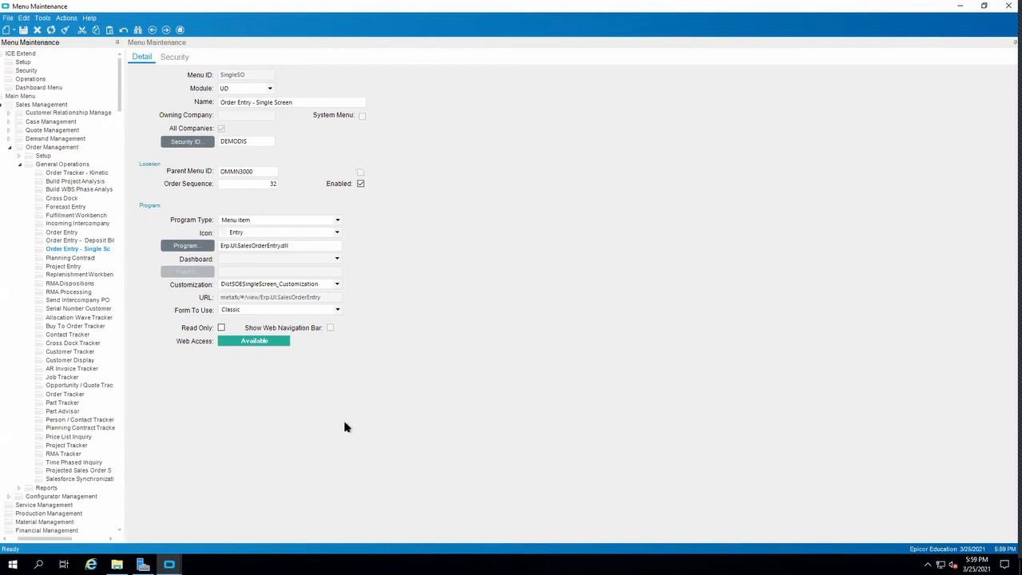